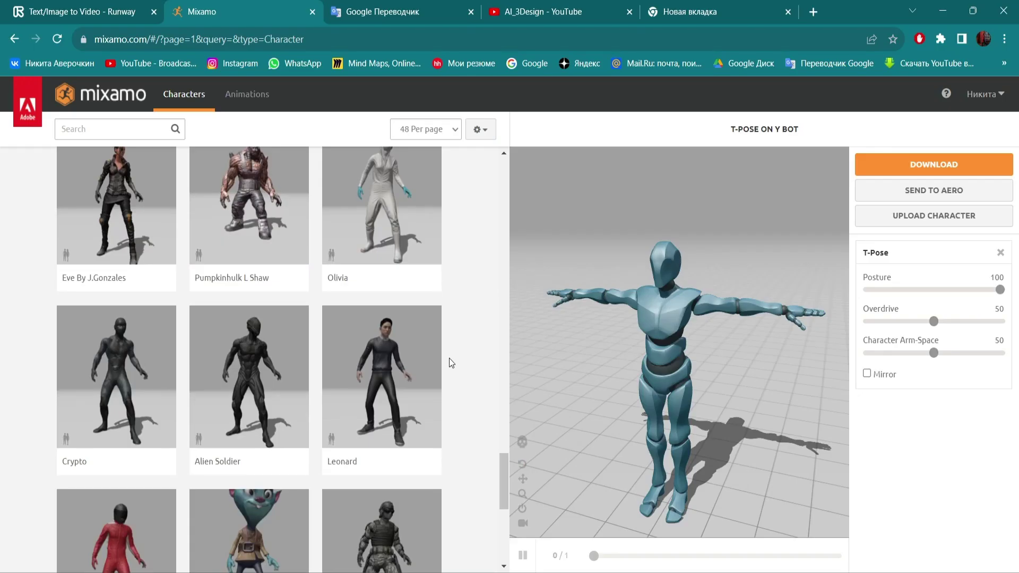
Download Mixamo's Doozy character as FBX Binary, With Skin, at 30 fps
scroll(450, 363, "down", 4)
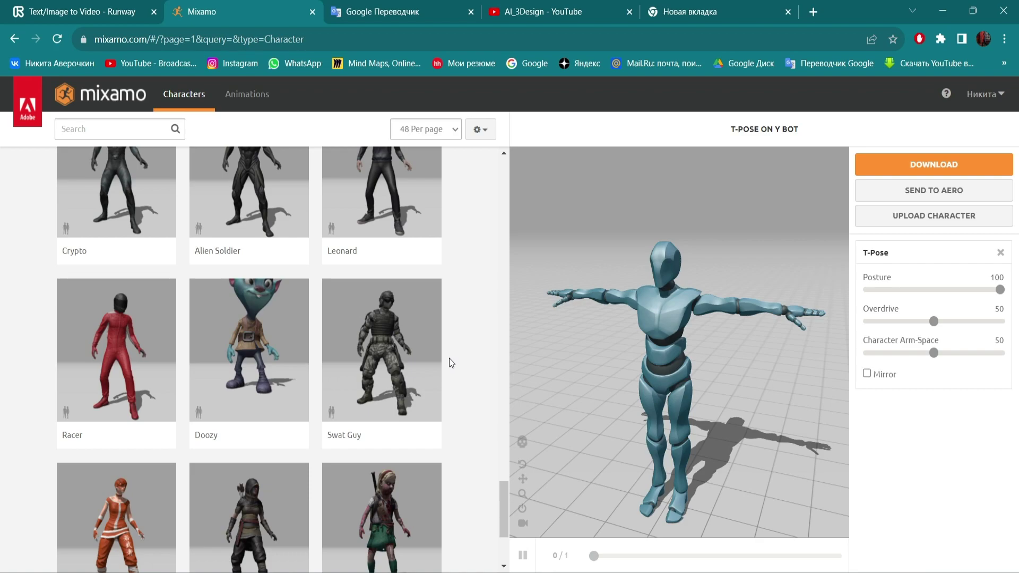
scroll(451, 363, "down", 1)
left_click(273, 274)
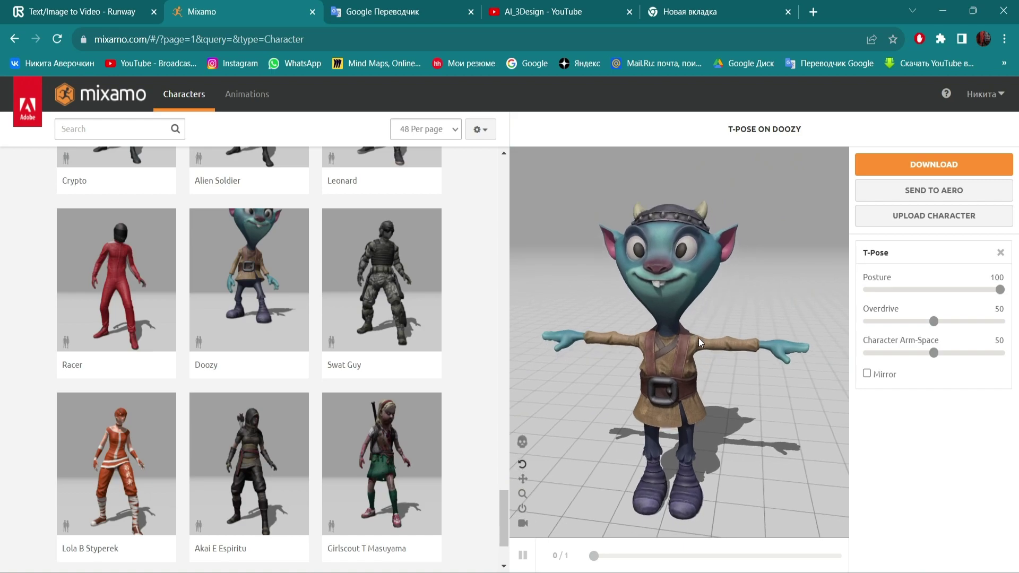
left_click(928, 166)
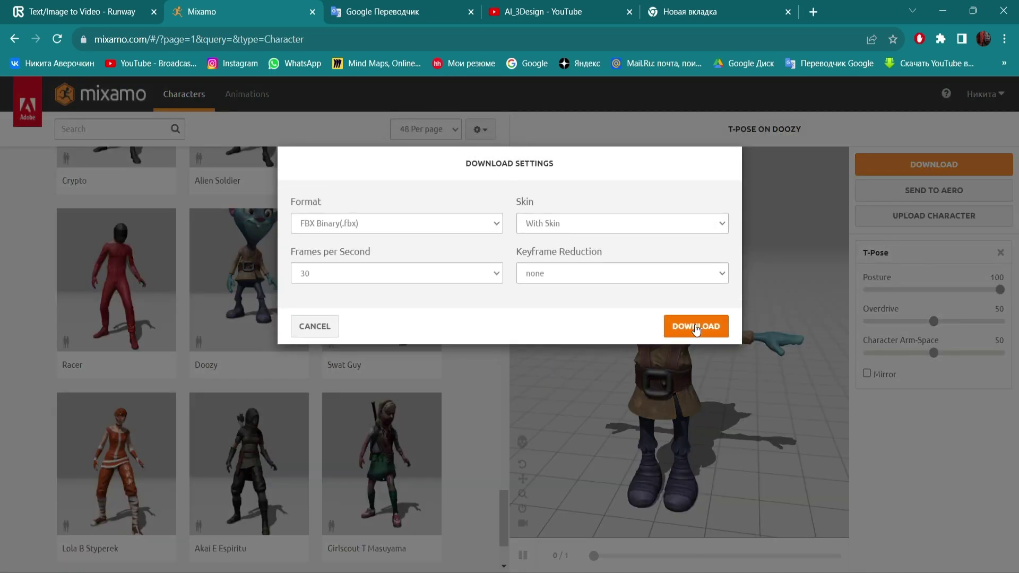
left_click(696, 328)
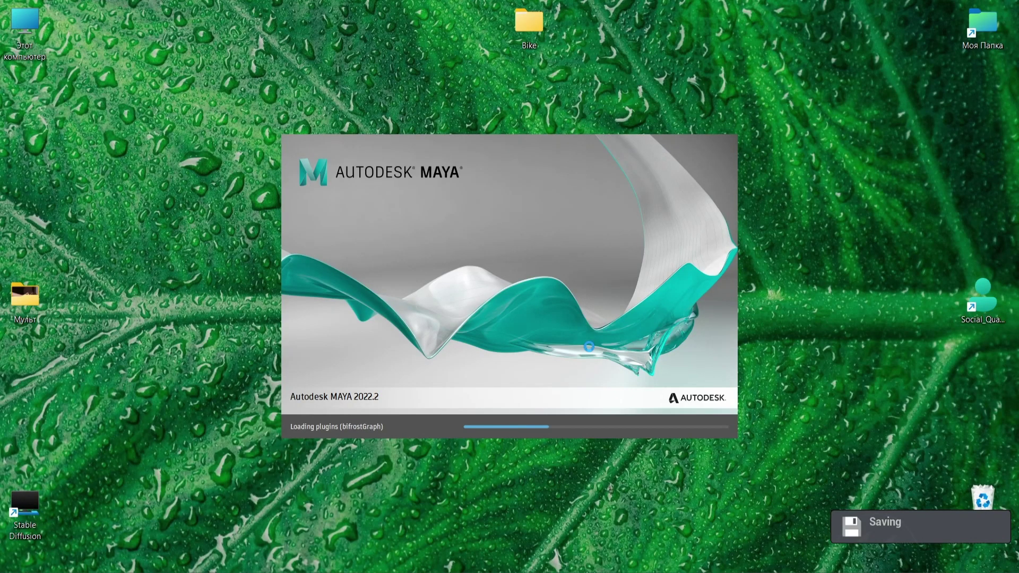
Drop the downloaded T-Pose.fbx into Maya's viewport and frame Doozy's head
left_click_drag(478, 300, 519, 523)
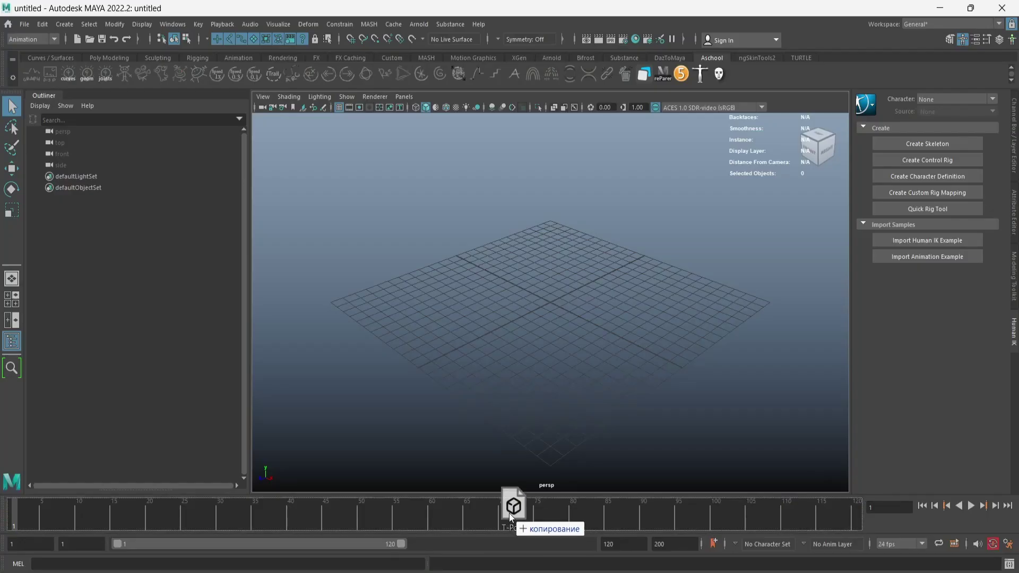
left_click_drag(520, 522, 511, 324)
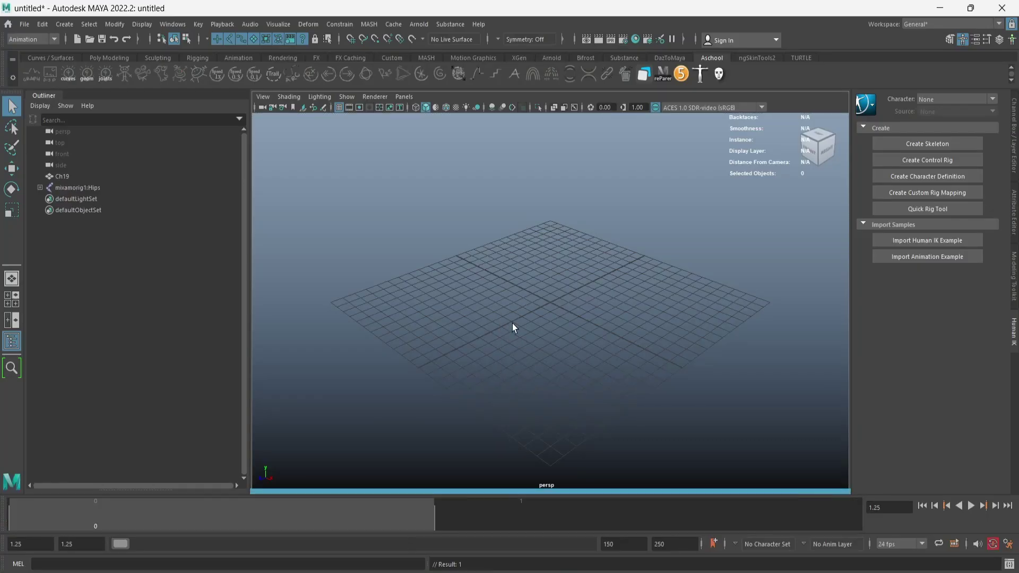
scroll(498, 297, "down", 5)
scroll(490, 280, "down", 3)
mouse_move(490, 279)
middle_mouse_down("alt")
mouse_move(557, 348)
mouse_move(598, 265)
middle_mouse_up("alt")
scroll(584, 281, "up", 3)
scroll(570, 293, "up", 3)
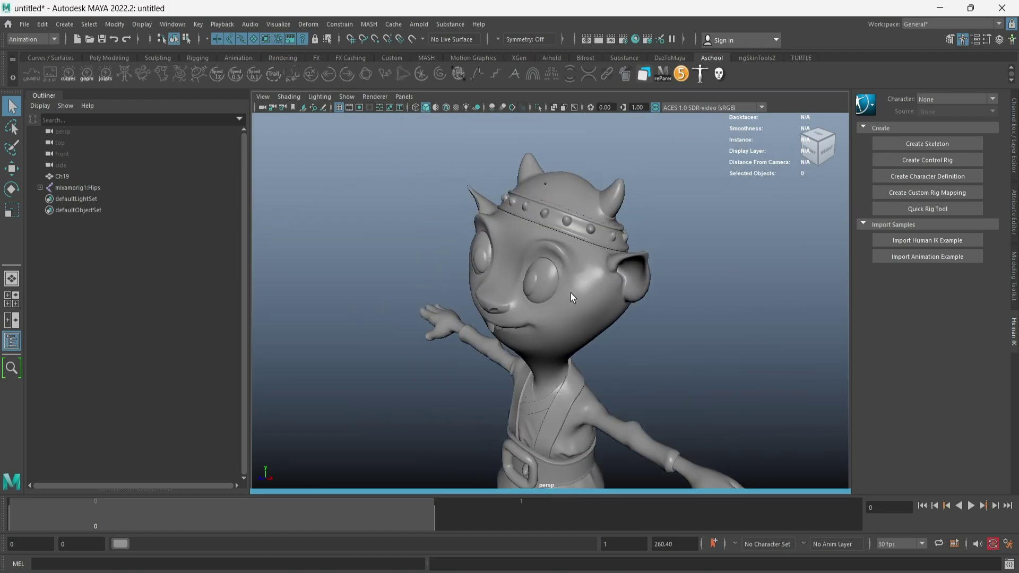
Show Doozy with textured display and wireframe-on-shaded toggled
left_click_drag(571, 293, 520, 297, "alt")
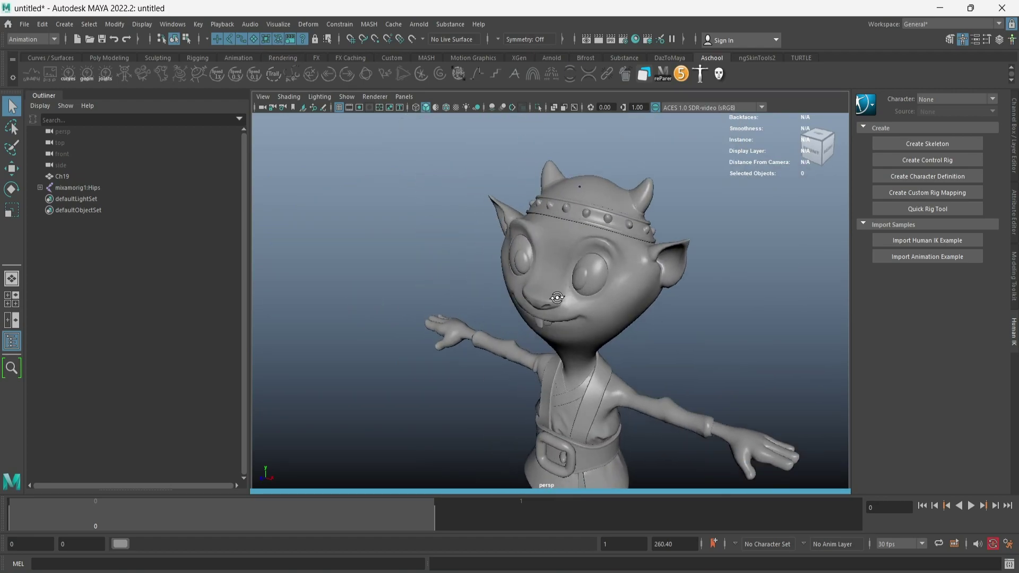
left_click(455, 108)
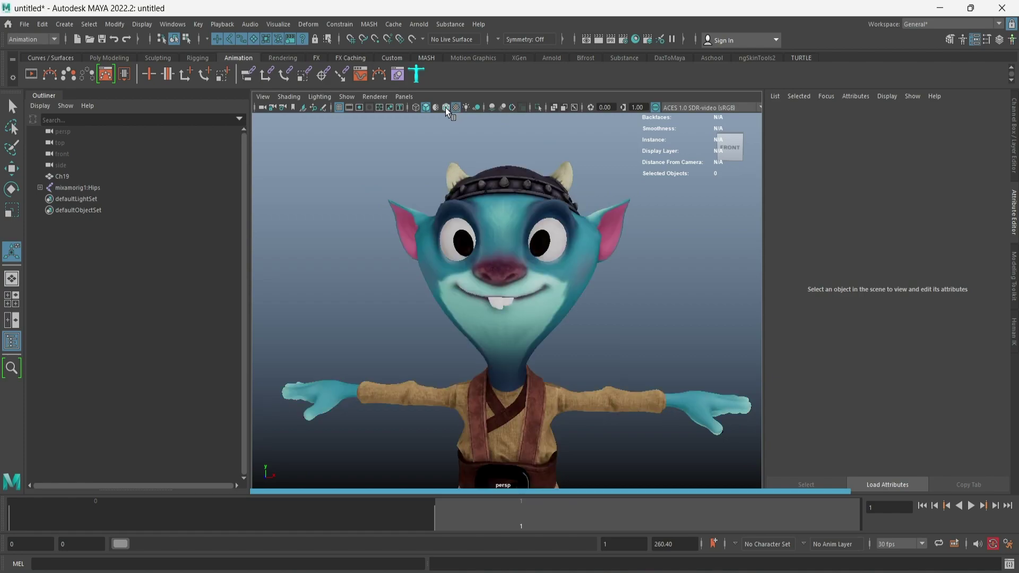
left_click(445, 107)
left_click(456, 107)
left_click(456, 107)
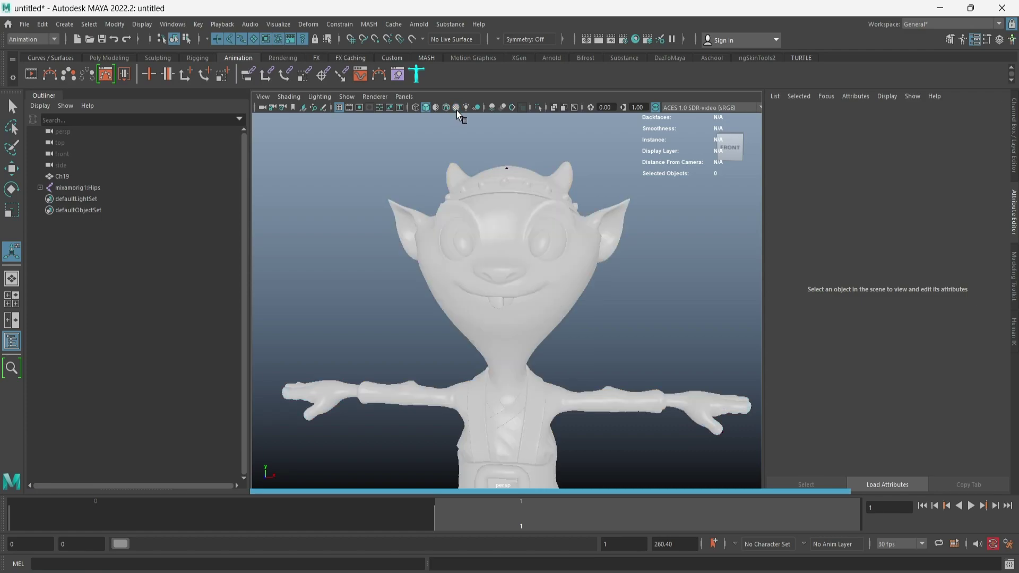
Select the Ch19 mesh and scrub the Ch19_Body material's Ambient Color
left_click(559, 284)
key("w")
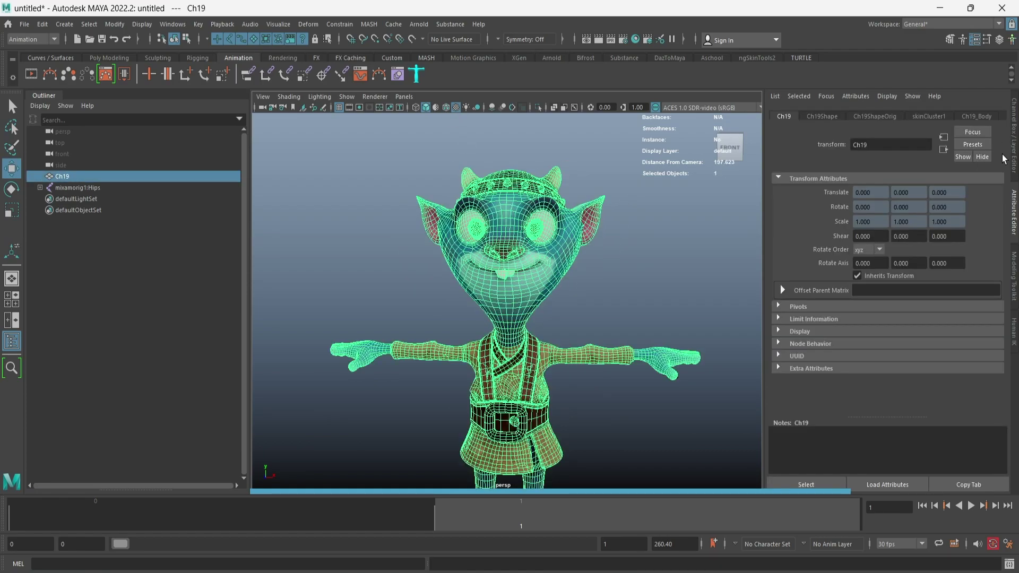
left_click(976, 118)
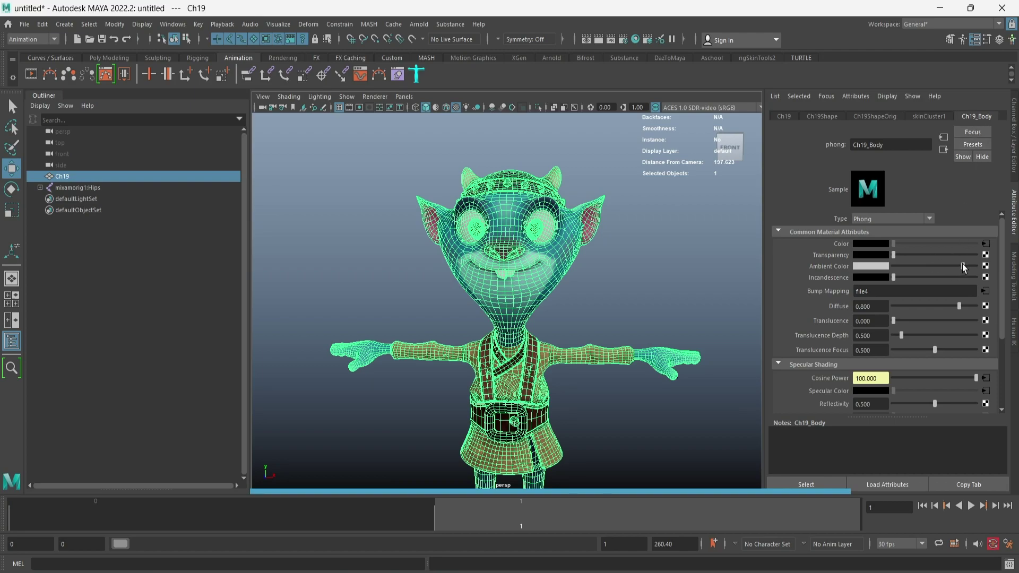
left_click_drag(962, 266, 874, 273)
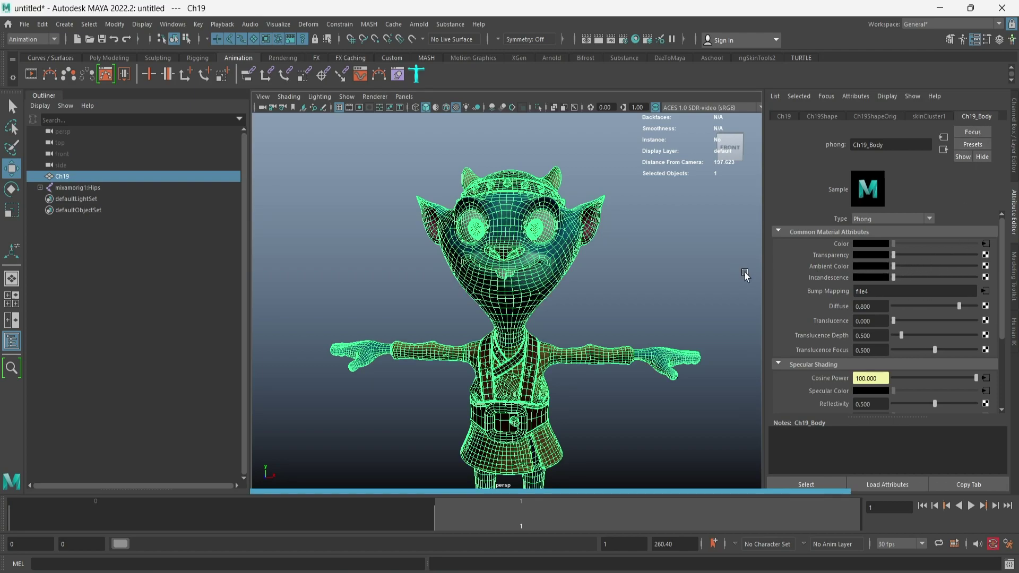
left_click_drag(895, 272, 871, 277)
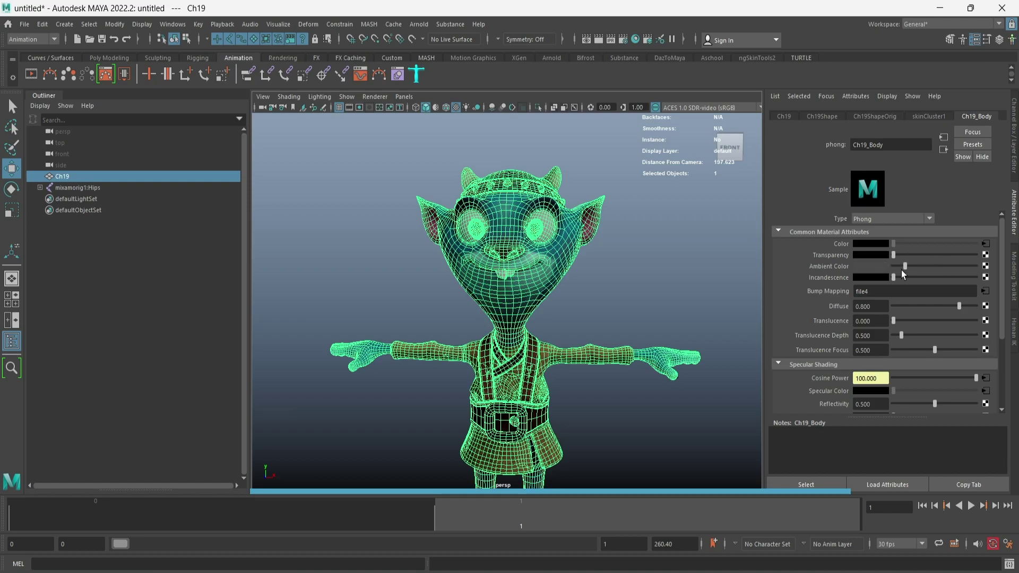
key("t")
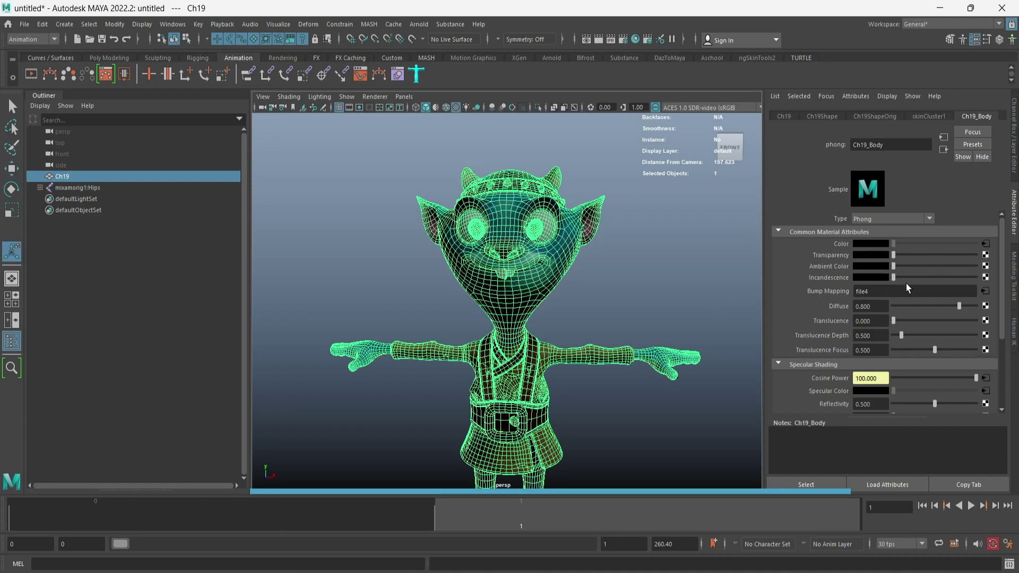
Reframe the view and reselect the Doozy mesh
left_click(694, 254)
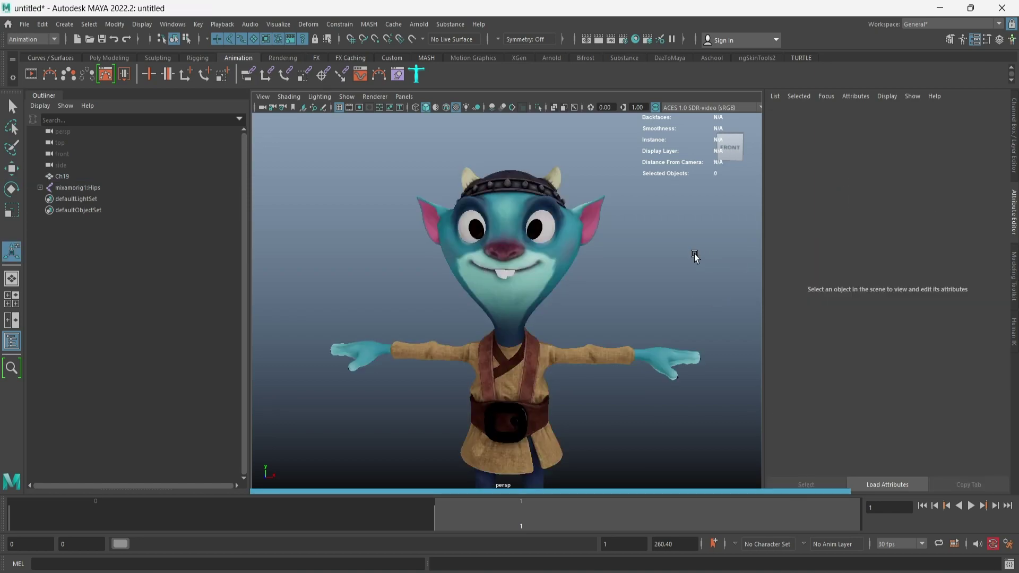
scroll(598, 261, "up", 3)
scroll(589, 281, "up", 2)
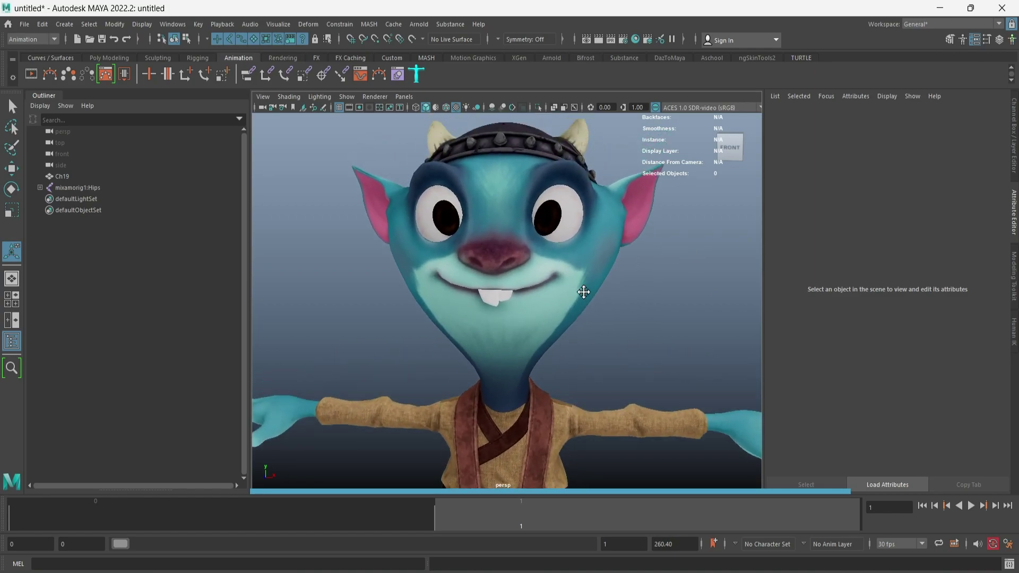
scroll(573, 294, "up", 2)
scroll(567, 295, "down", 2)
scroll(455, 318, "down", 2)
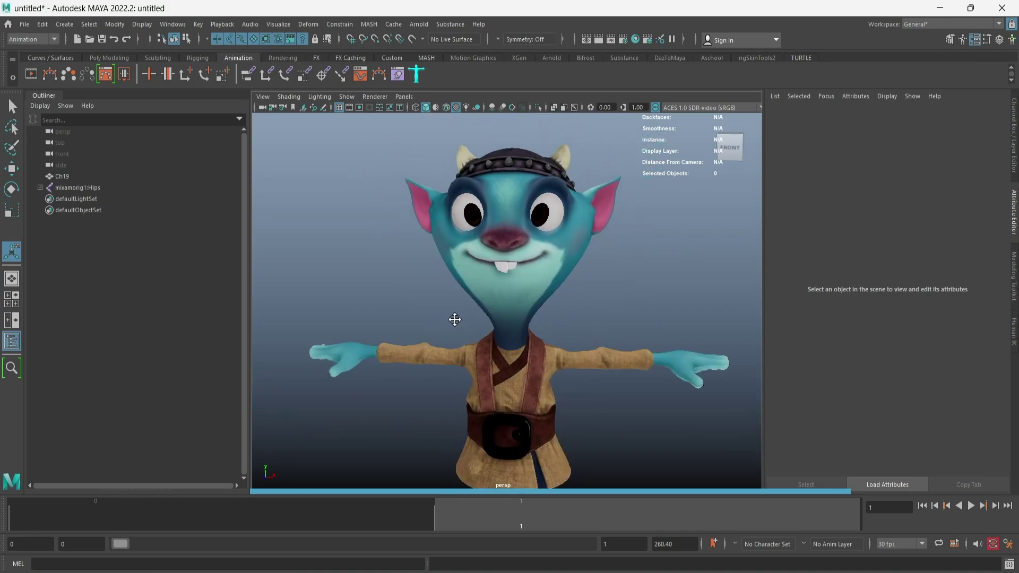
middle_click_drag(454, 318, 461, 323, "alt")
left_click(503, 303)
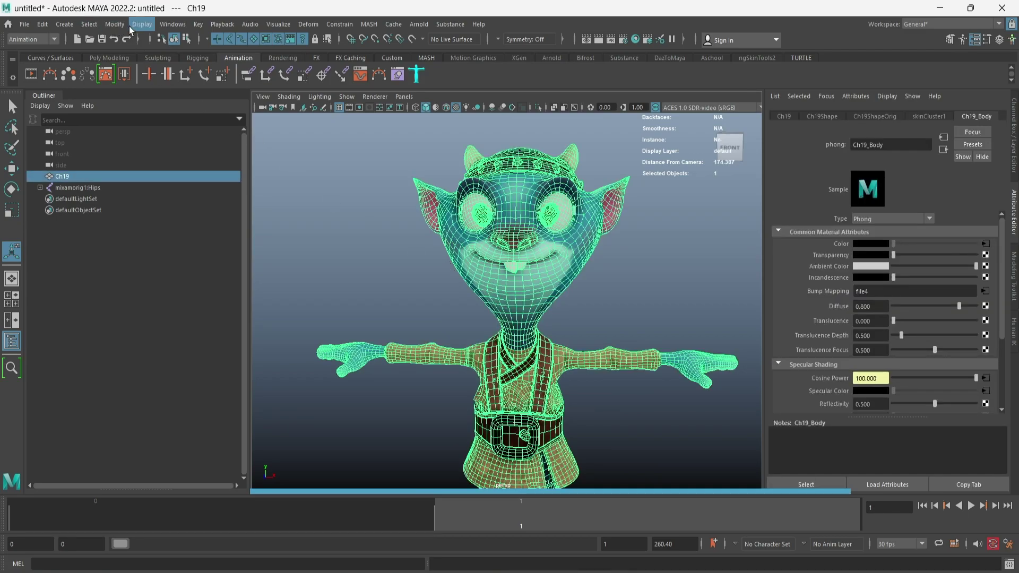
In the Shape Editor, create blendShape1 on Doozy, add a Ch20 target and key it
left_click(183, 27)
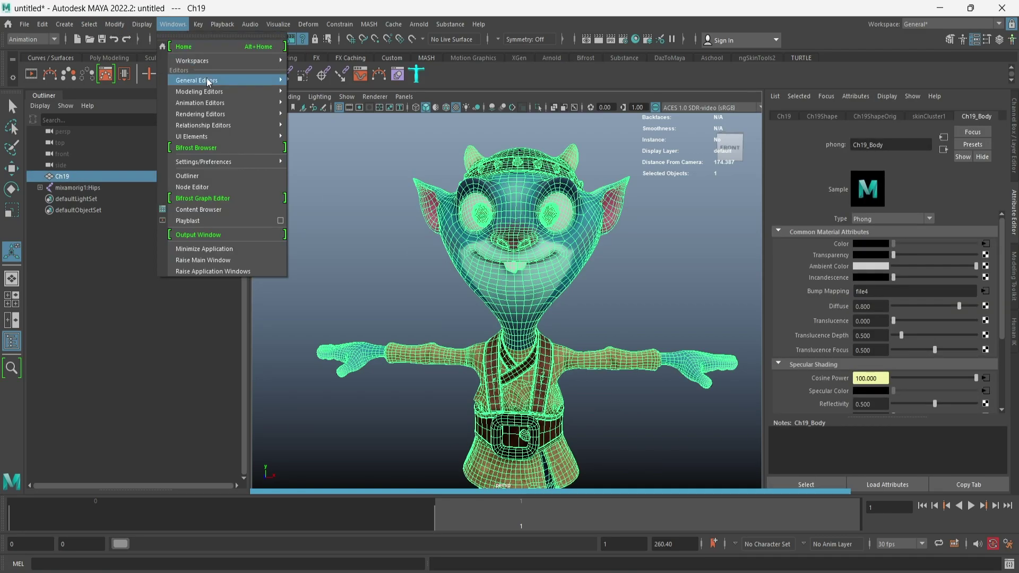
mouse_move(200, 103)
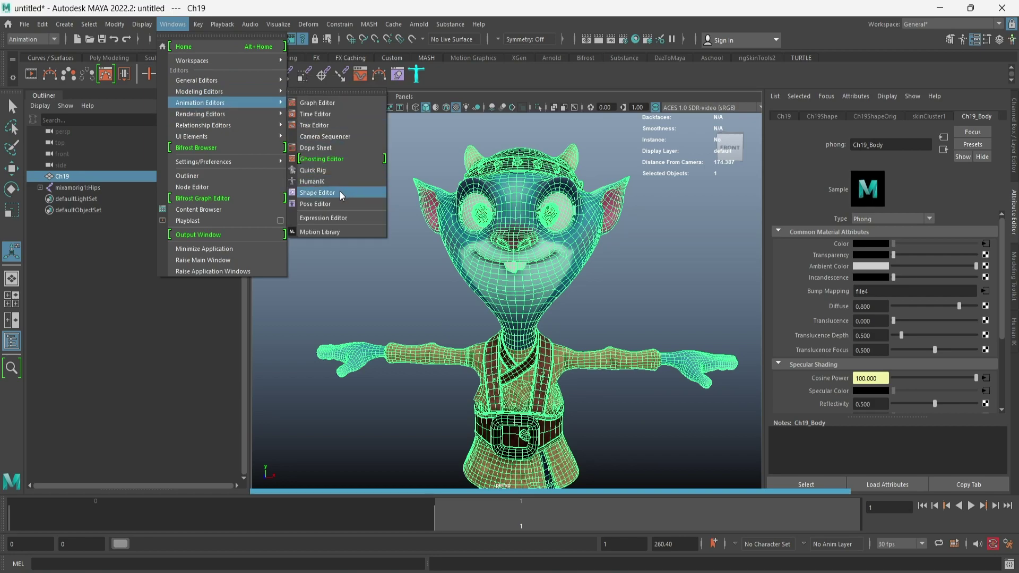
left_click(339, 192)
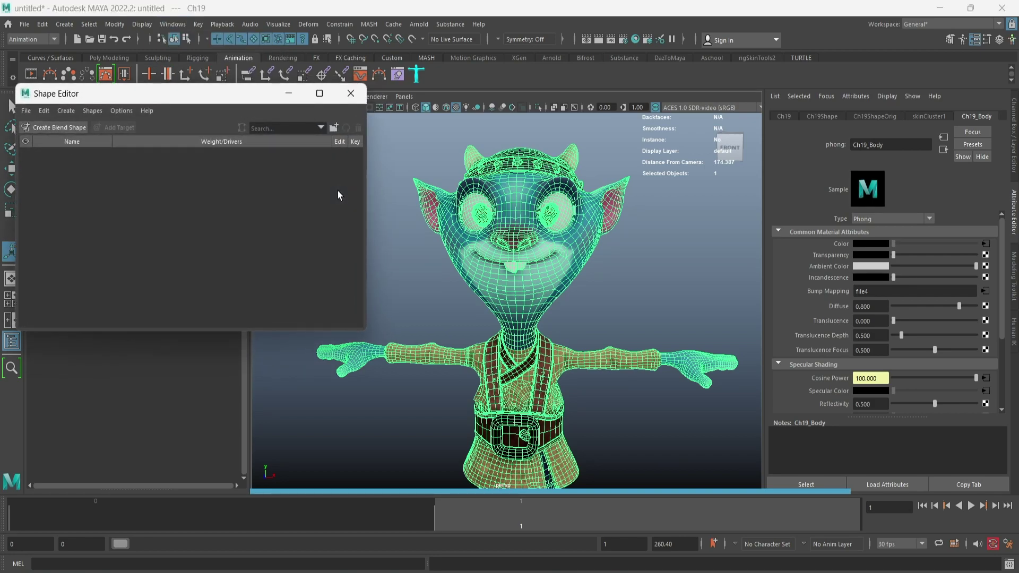
left_click(53, 127)
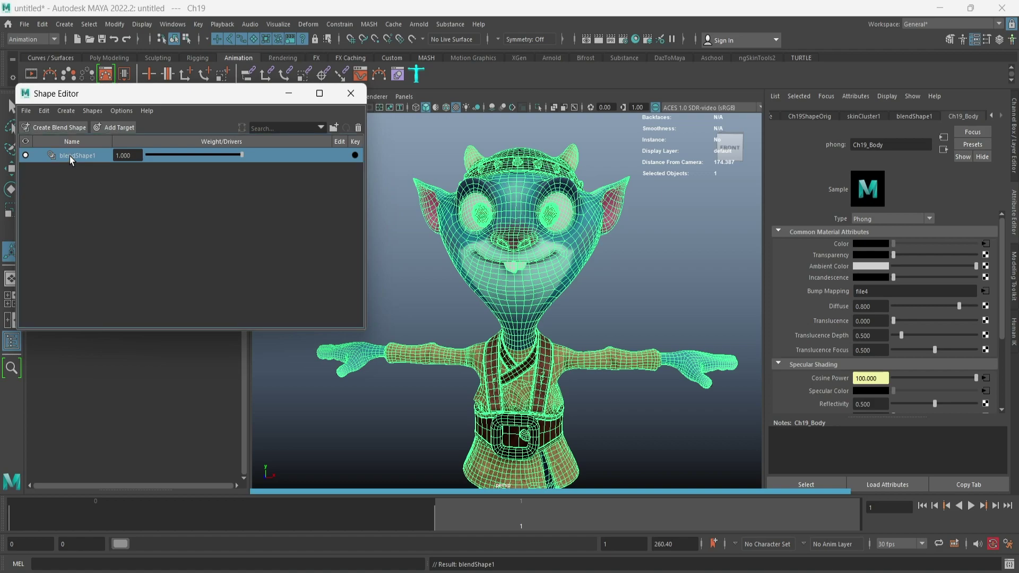
left_click(107, 128)
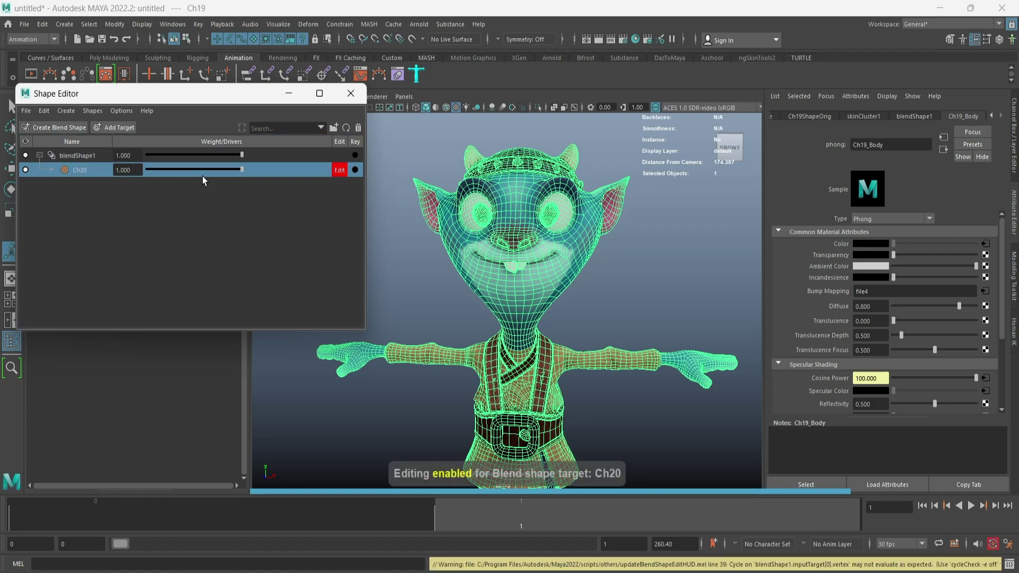
left_click(354, 170)
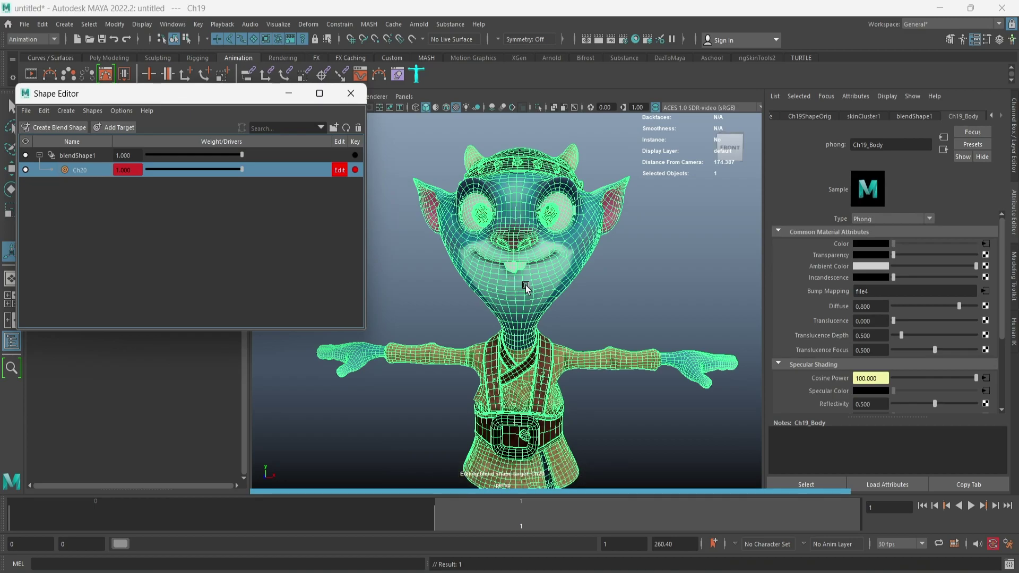
Frame the face and select both mouth-corner vertices in vertex mode
scroll(530, 292, "up", 1)
scroll(534, 303, "up", 2)
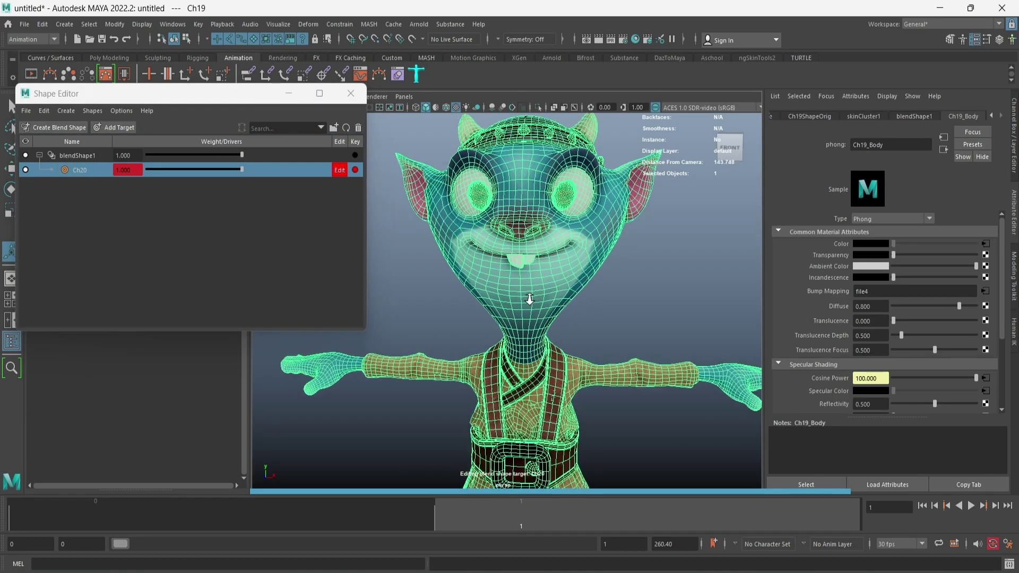
scroll(540, 315, "up", 2)
middle_click_drag(540, 315, 545, 329, "alt")
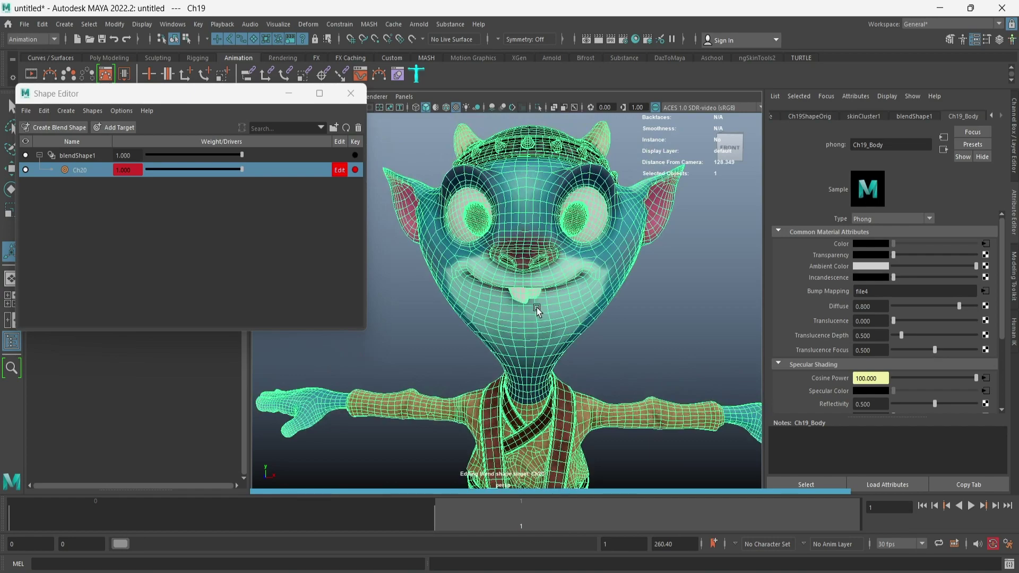
right_click_drag(535, 304, 493, 289)
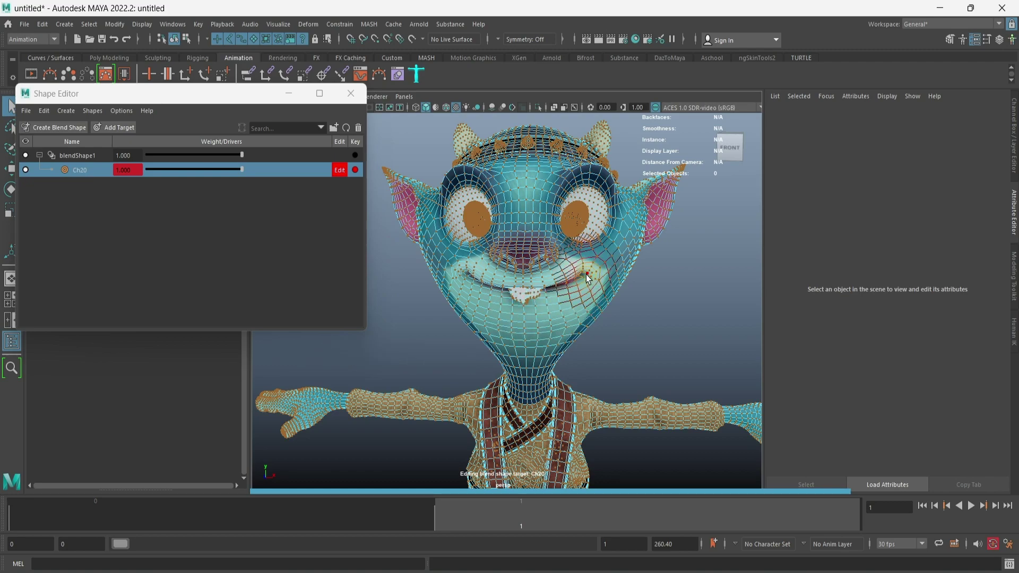
left_click(586, 275)
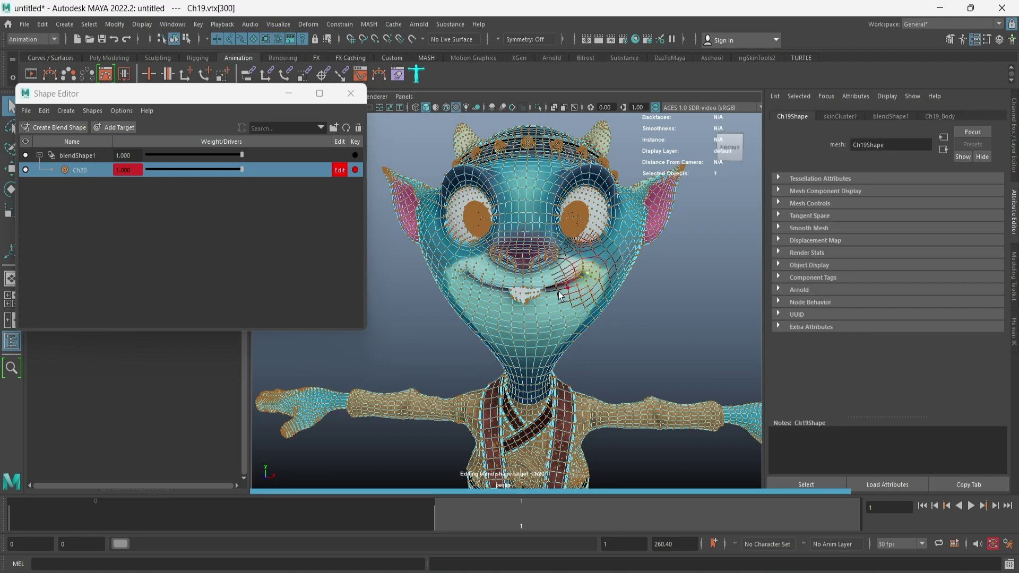
left_click(465, 273, "shift")
Soft-select and drag the mouth corners far down, then return to Object Mode and deselect
key("b")
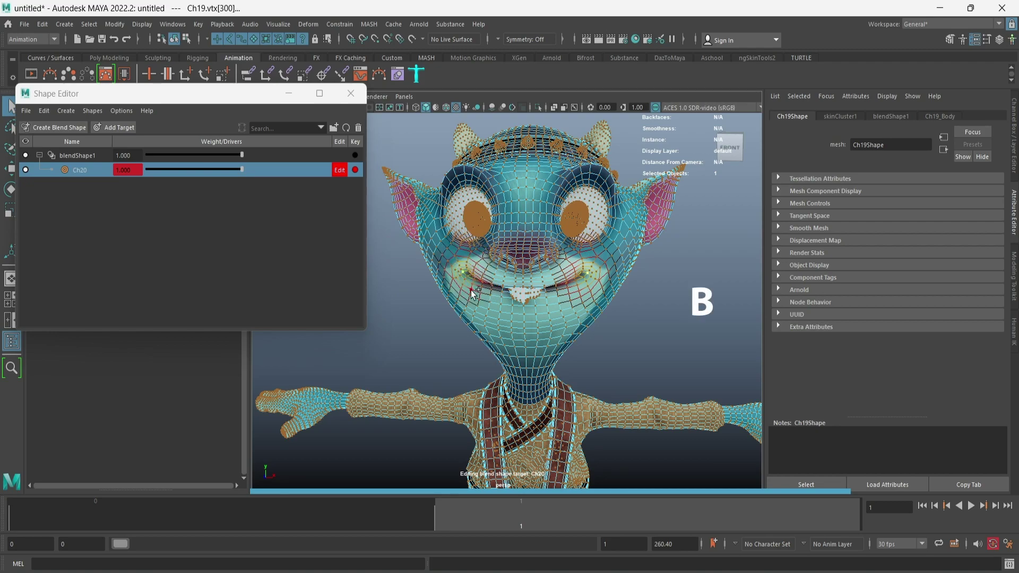
key("w")
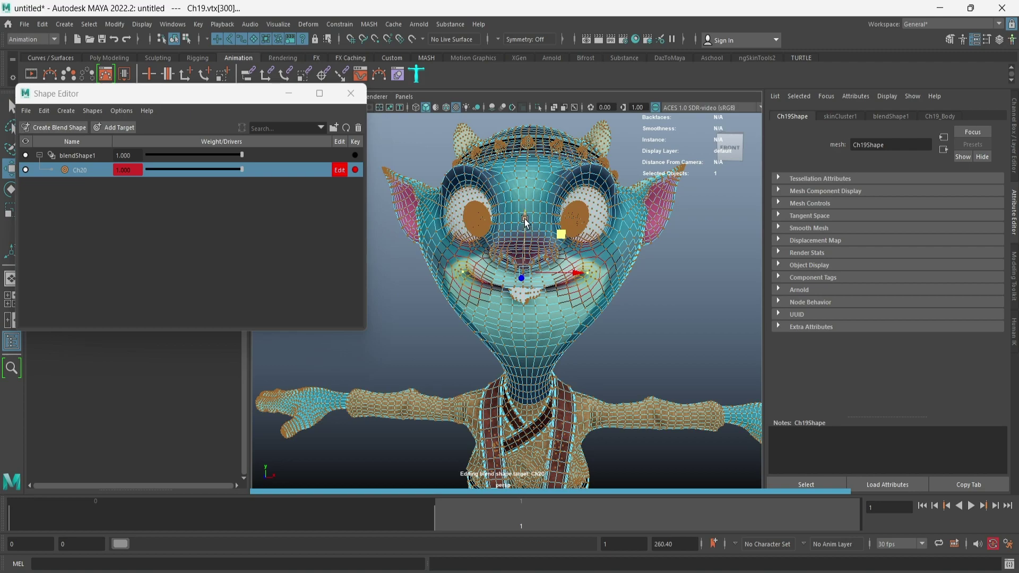
left_click_drag(524, 221, 512, 312)
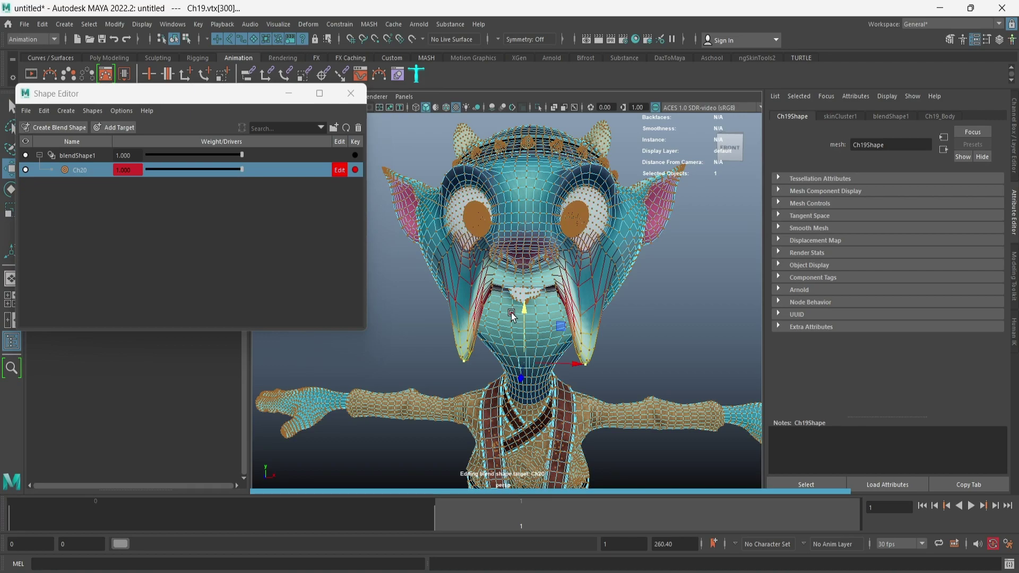
left_click(635, 317)
right_click(636, 317)
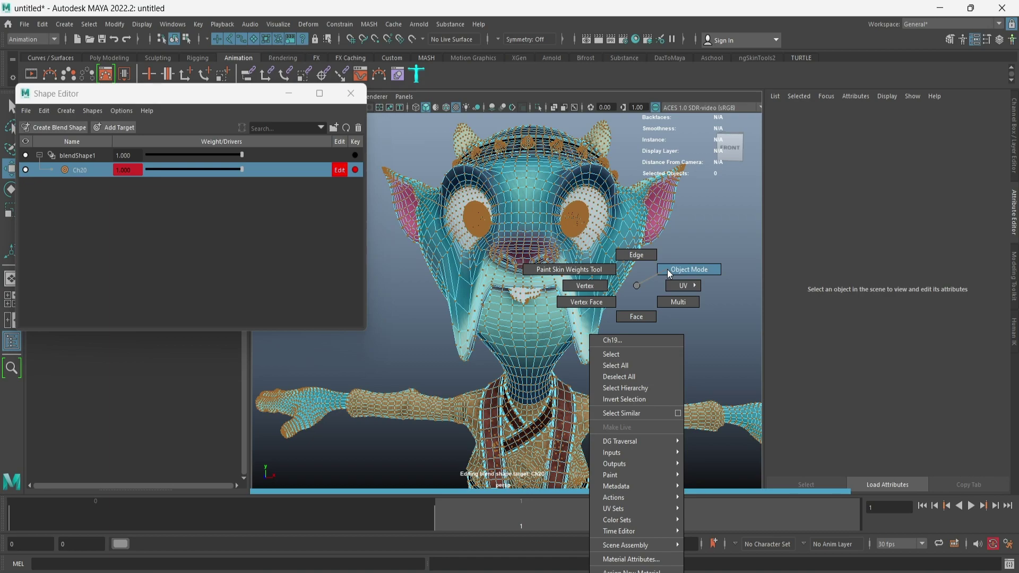
left_click(667, 269)
left_click(667, 287)
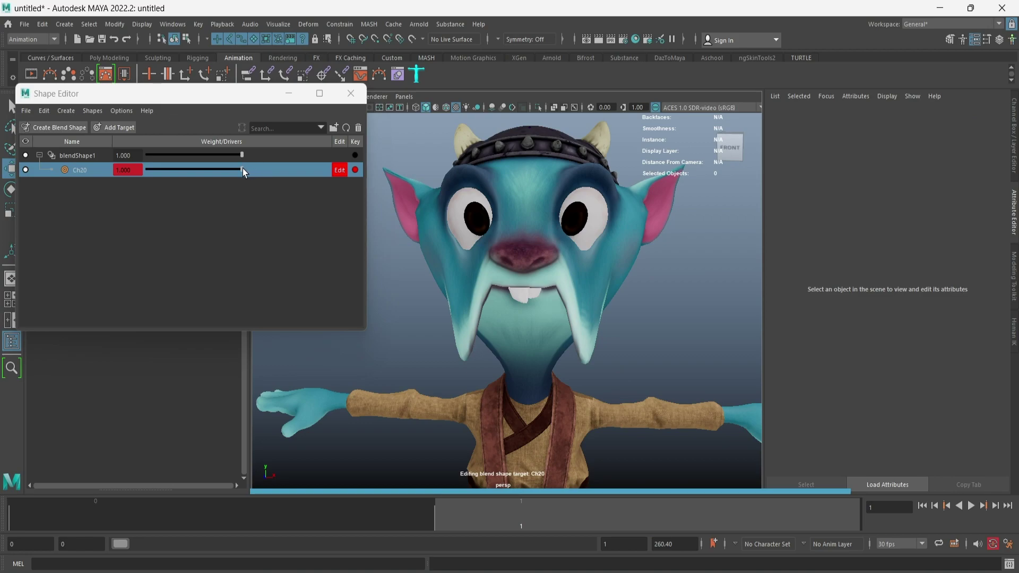
Scrub the Ch20 weight to preview it, then undo twice to restore full weight and the smile
mouse_move(242, 169)
left_mouse_down()
mouse_move(133, 173)
mouse_move(274, 173)
mouse_move(129, 178)
left_mouse_up()
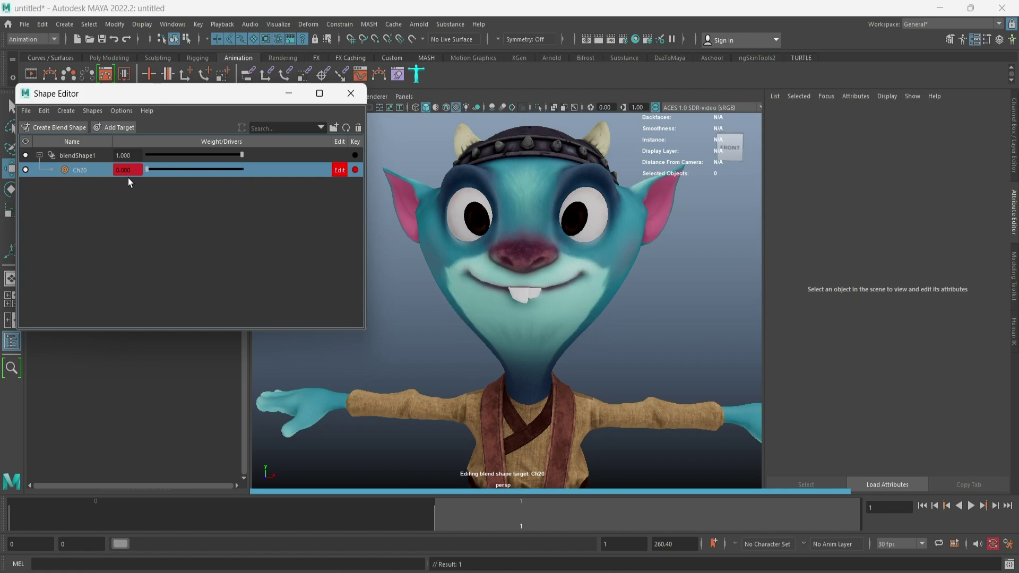
key("ctrl+z")
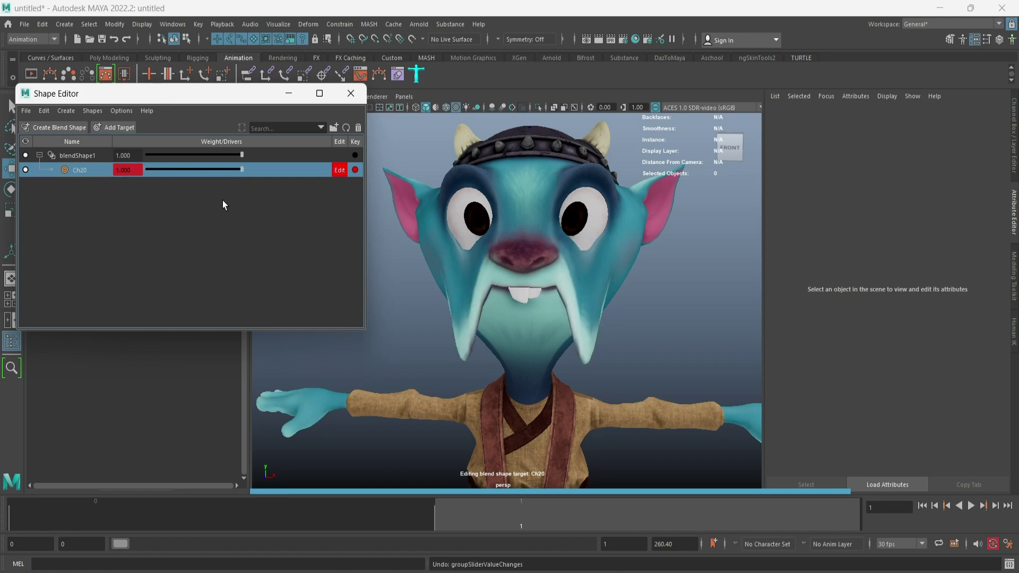
key("ctrl+z")
key("ctrl+z")
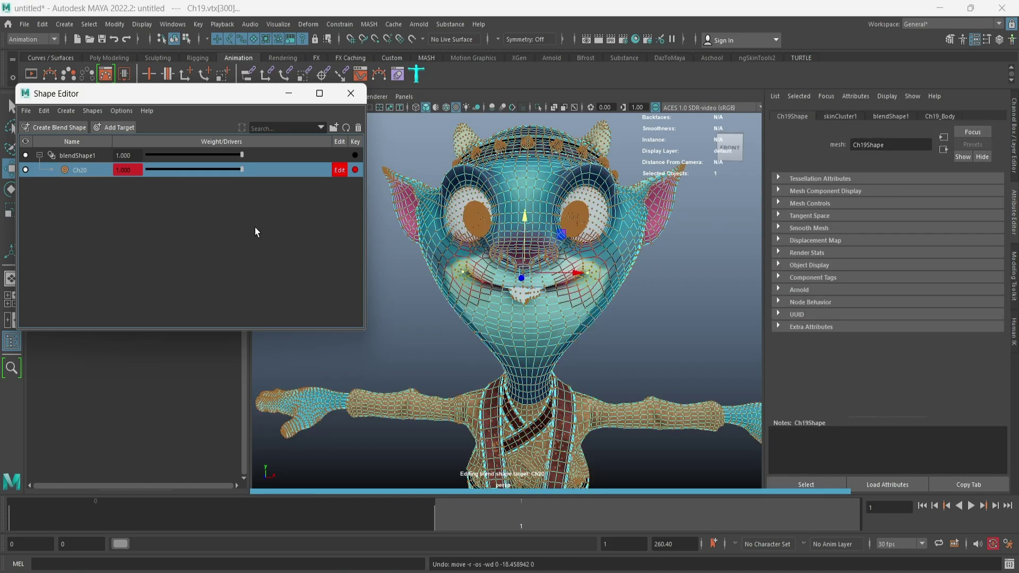
Zoom in on the mouth and try downward moves of the lip vertices, undoing them
scroll(481, 293, "up", 2)
scroll(515, 308, "up", 2)
scroll(550, 323, "up", 2)
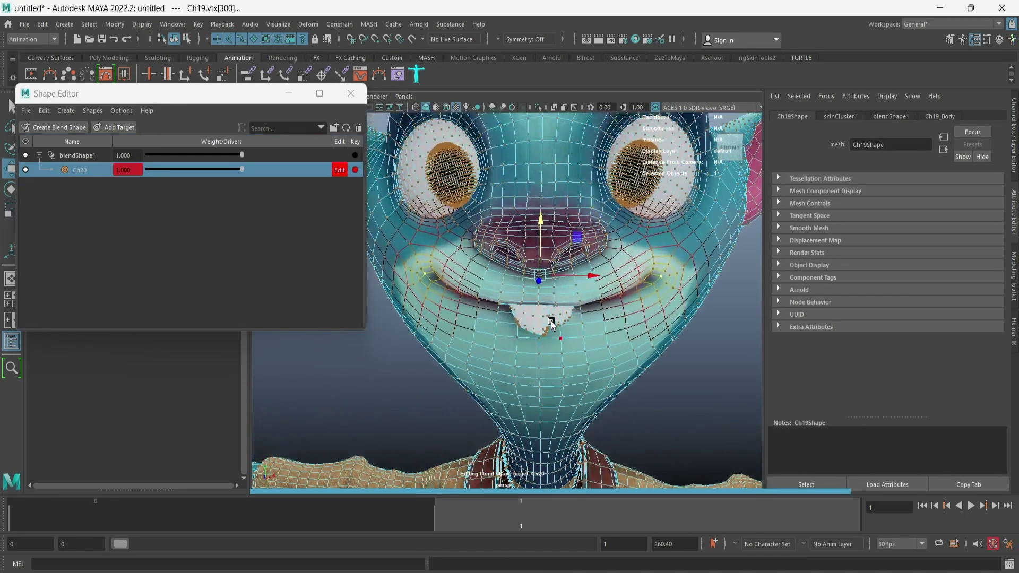
scroll(550, 322, "up", 1)
scroll(553, 320, "up", 1)
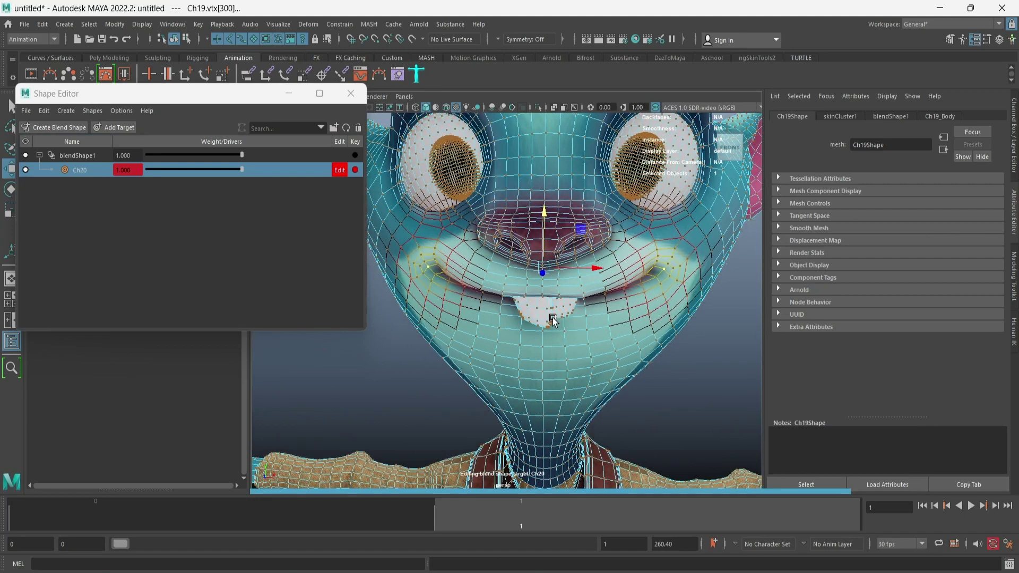
left_click_drag(546, 215, 543, 232)
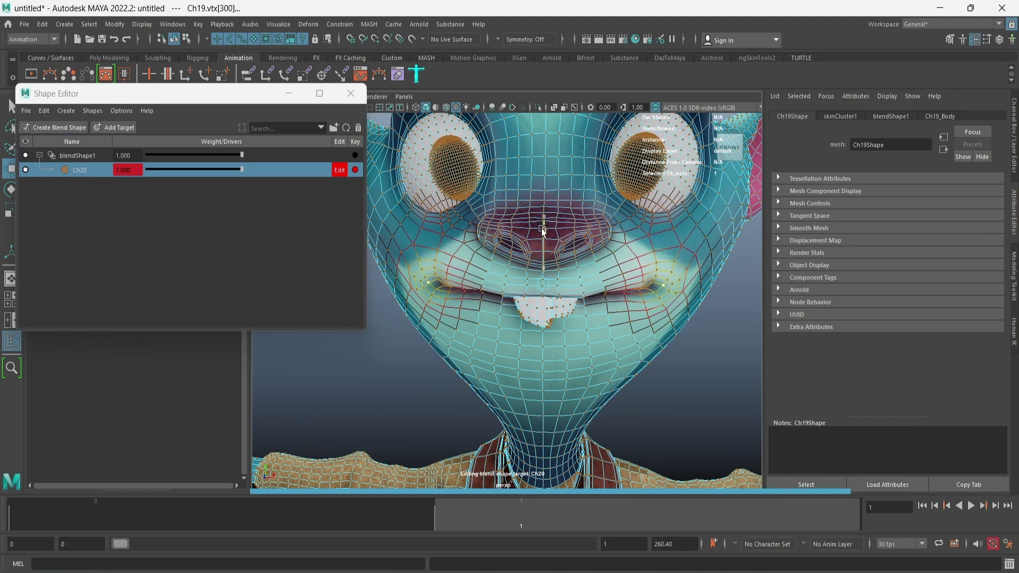
key("ctrl+z")
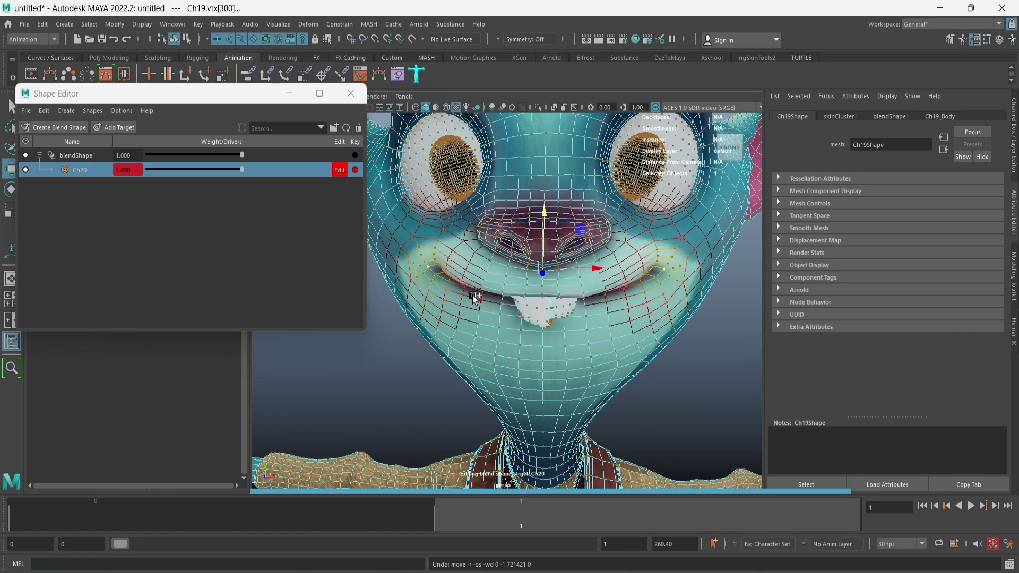
left_click(463, 287)
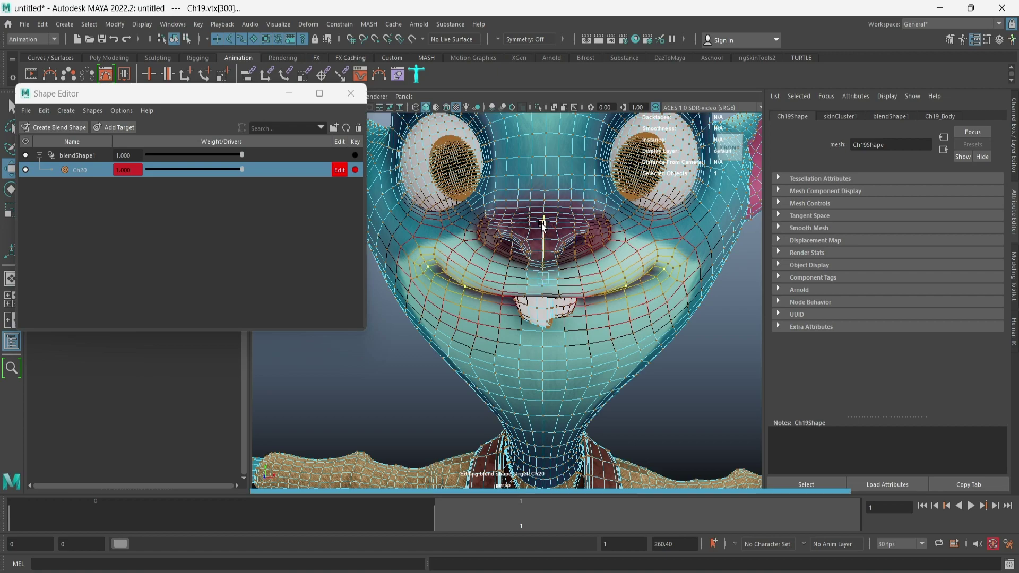
left_click_drag(543, 222, 543, 233)
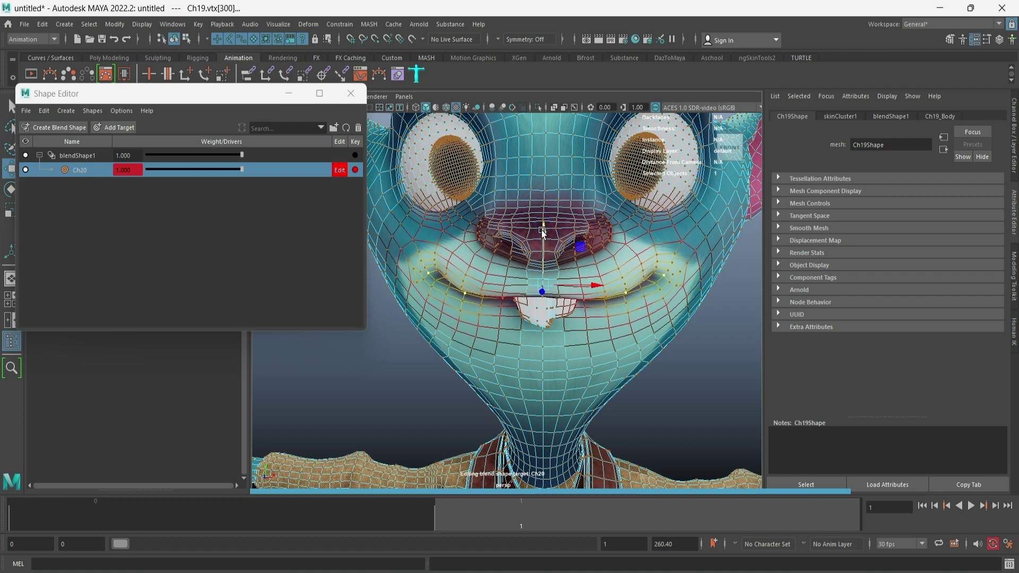
key("ctrl+z")
Select both mouth-corner vertices and move them down together
left_click(705, 317)
left_click(665, 269)
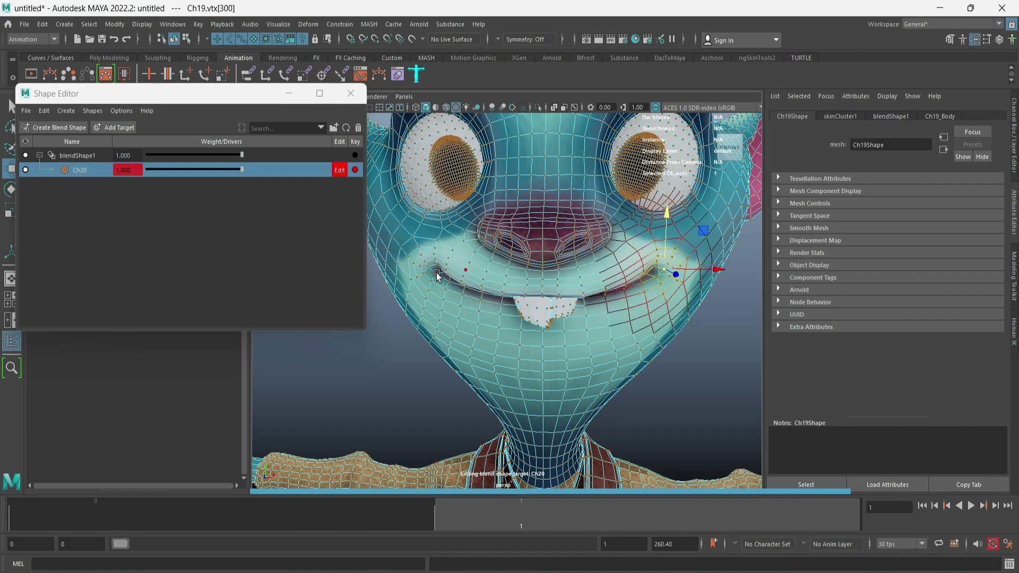
left_click(426, 267, "shift")
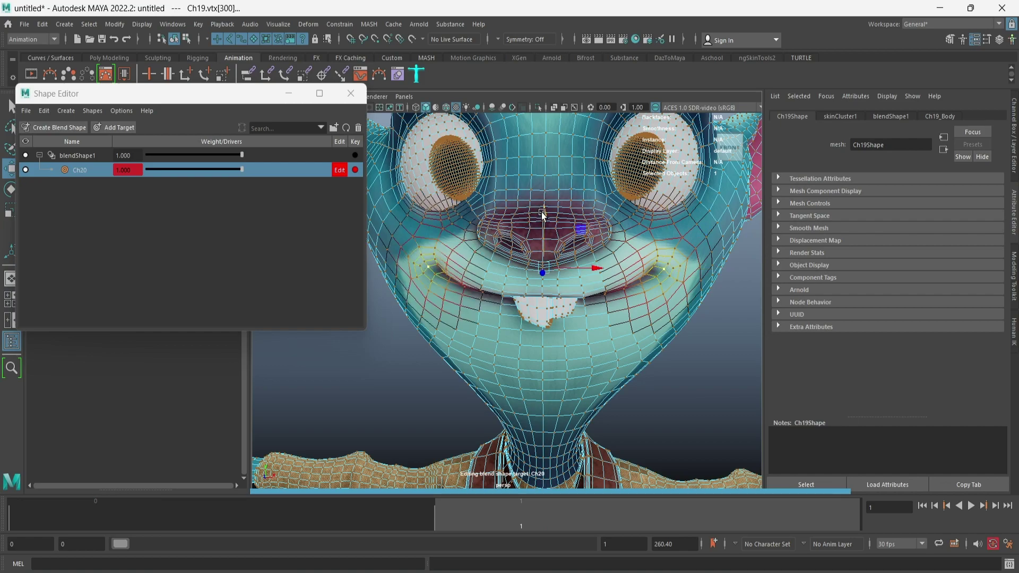
left_click_drag(543, 217, 540, 229)
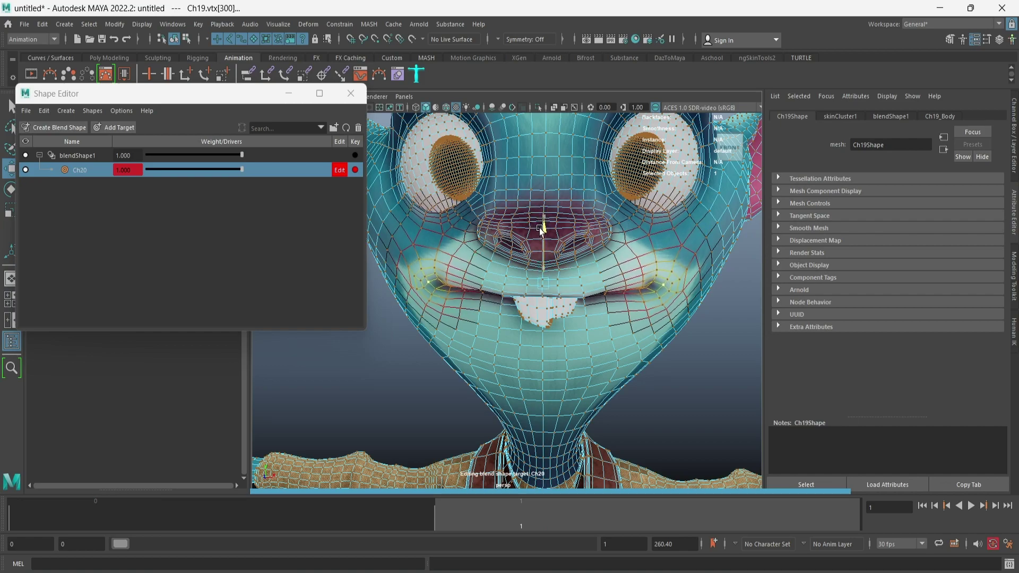
left_click(697, 331)
Rotate each mouth corner with E, then lower both corners slightly with W
left_click(665, 287)
key("e")
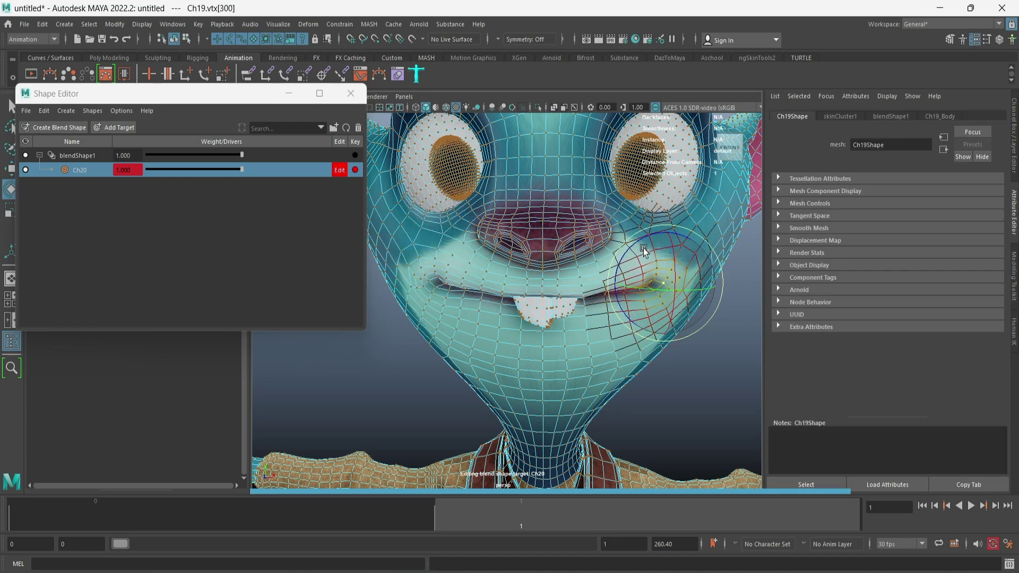
mouse_move(642, 243)
left_mouse_down()
mouse_move(667, 235)
mouse_move(651, 246)
left_mouse_up()
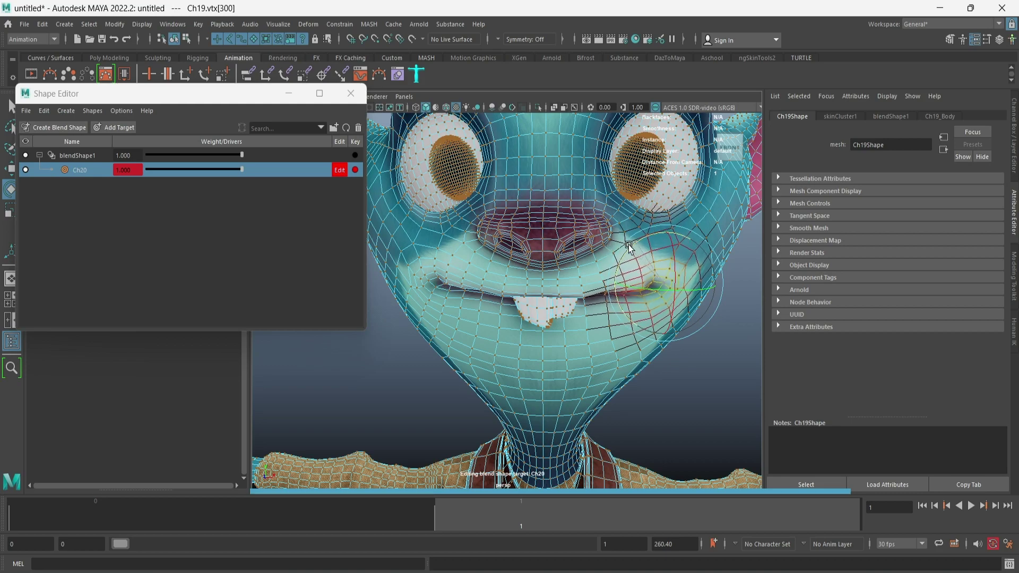
left_click(435, 278)
left_click_drag(445, 273, 456, 232)
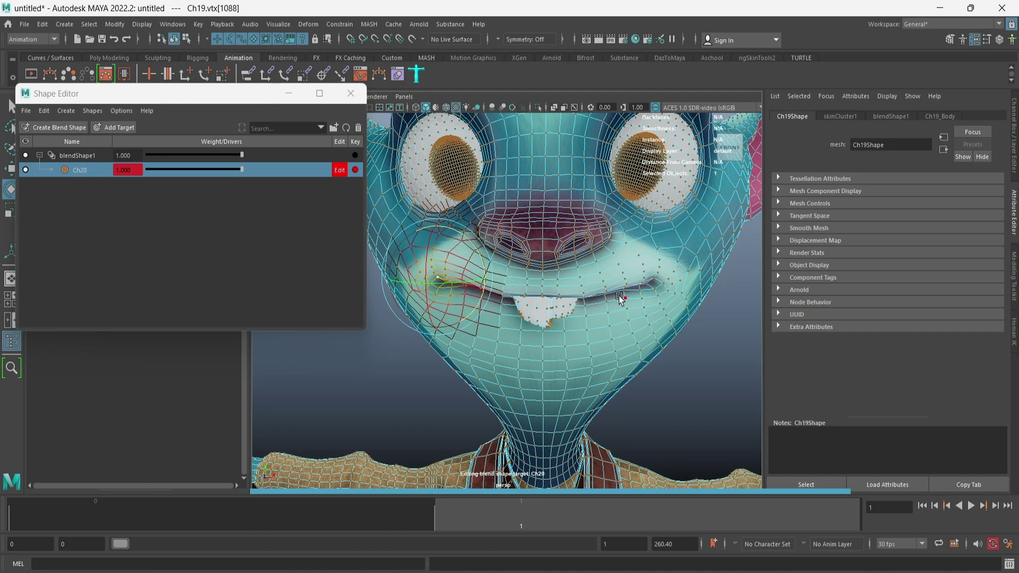
left_click(664, 284)
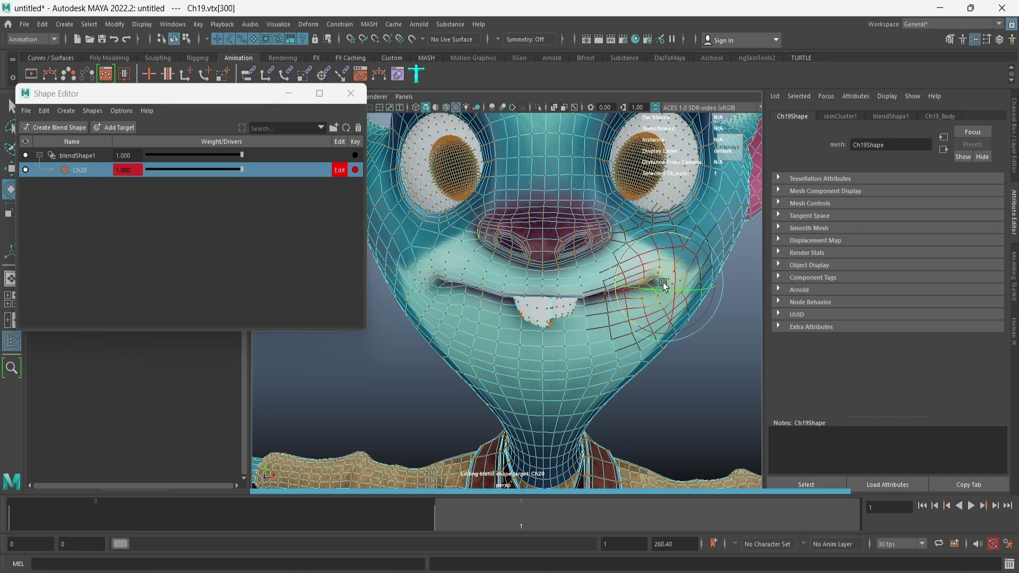
left_click(433, 284, "shift")
key("w")
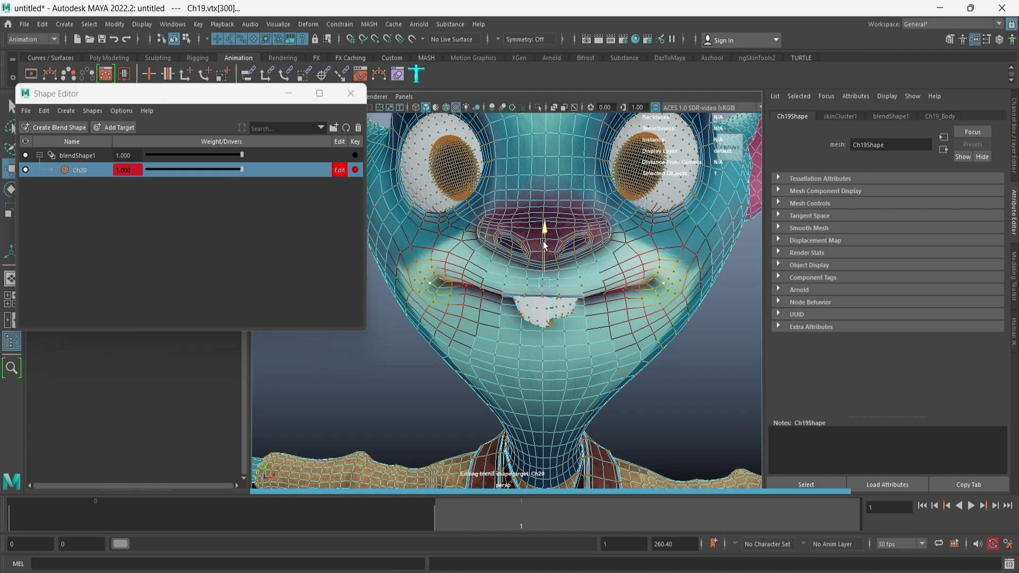
left_click_drag(543, 252, 543, 253)
Re-angle the view of the mouth and pick lip vertices in vertex mode
left_click(696, 386)
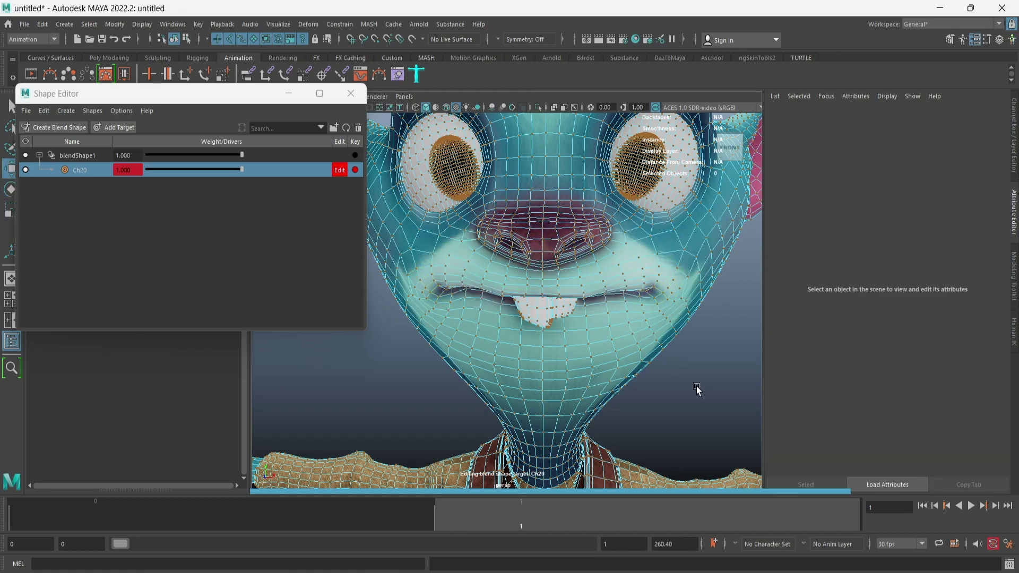
scroll(674, 273, "down", 3)
scroll(674, 273, "up", 3)
right_click_drag(546, 284, 520, 287)
left_click_drag(520, 287, 499, 297, "alt")
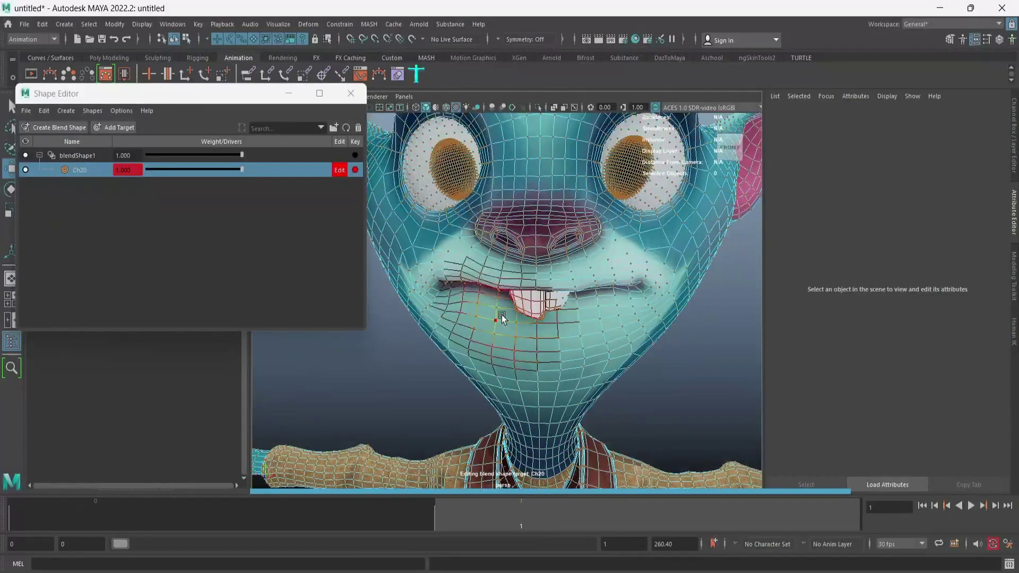
left_click(479, 291)
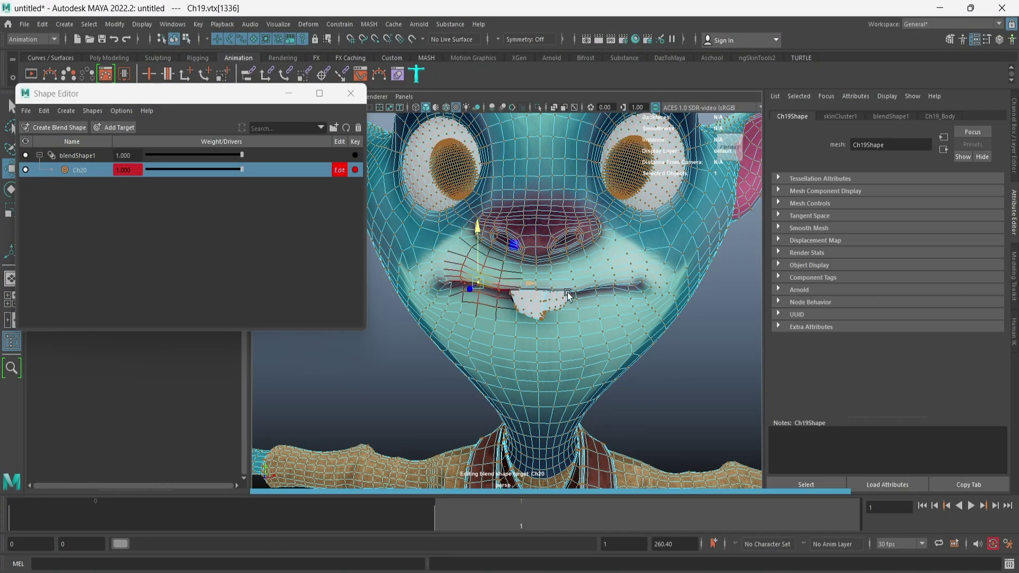
key("ctrl+z")
key("ctrl+z")
key("ctrl+z")
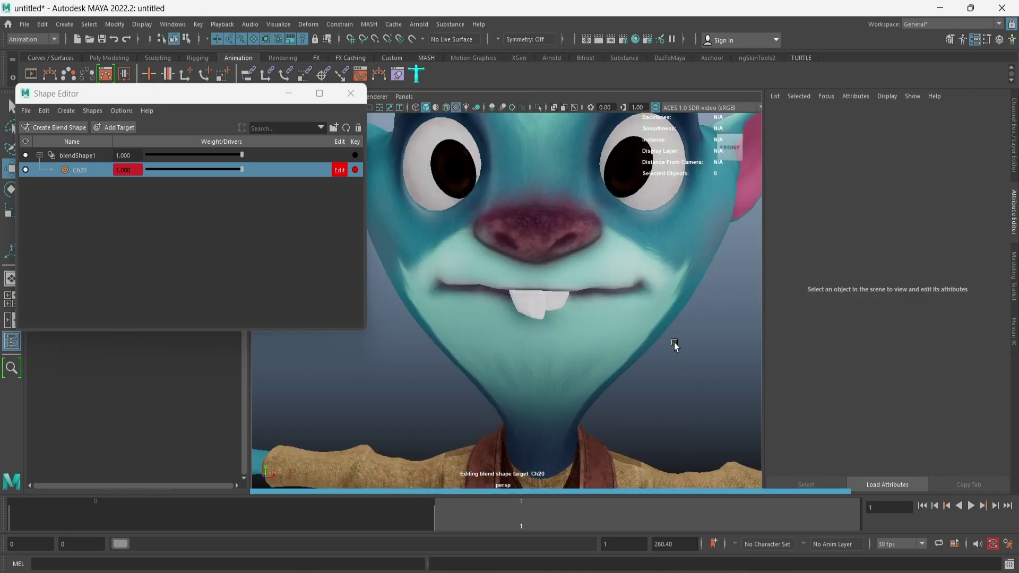
left_click_drag(672, 368, 596, 346, "alt")
right_click_drag(557, 286, 544, 289)
left_click(544, 289)
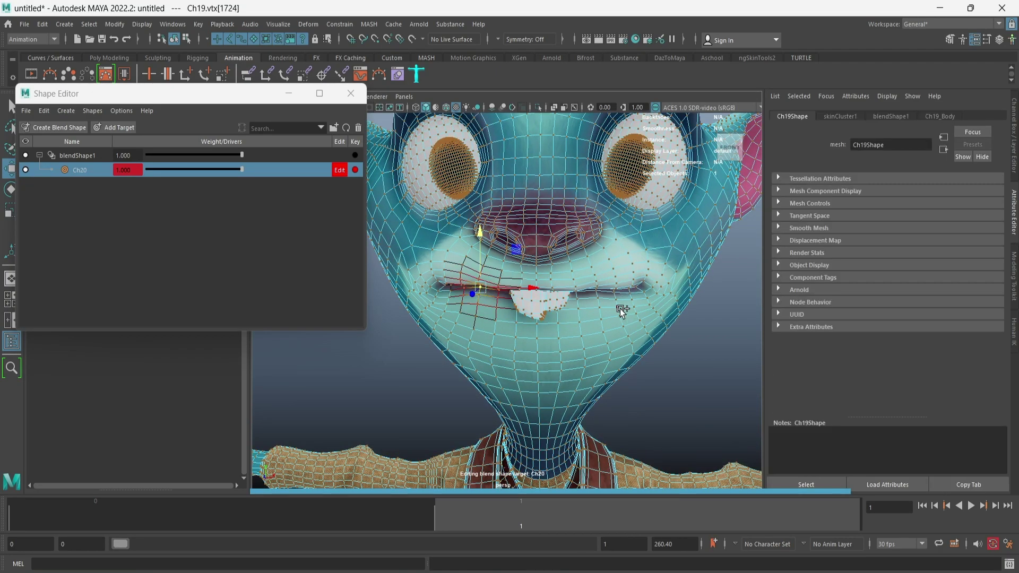
right_click_drag(644, 282, 684, 266)
scroll(568, 319, "up", 2)
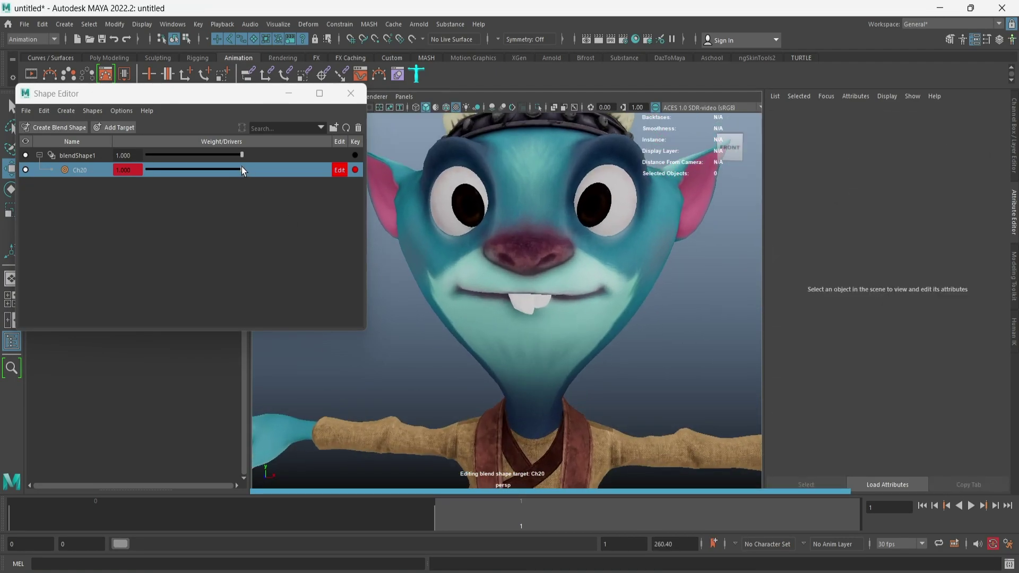
Select the lip loop and rotate both mouth corners downward with E
left_click_drag(242, 169, 143, 170)
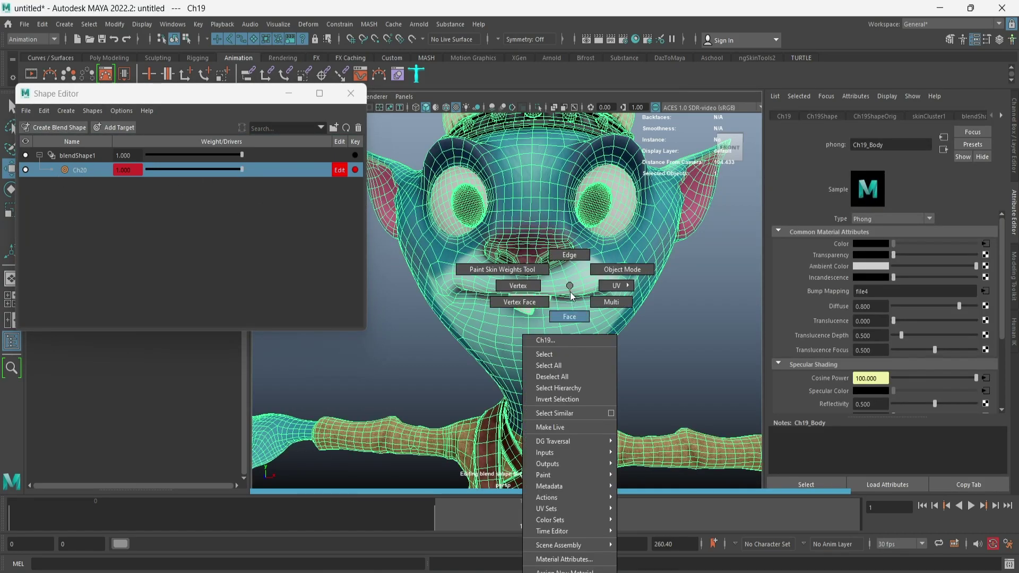
right_click_drag(552, 289, 525, 289)
left_click(642, 287)
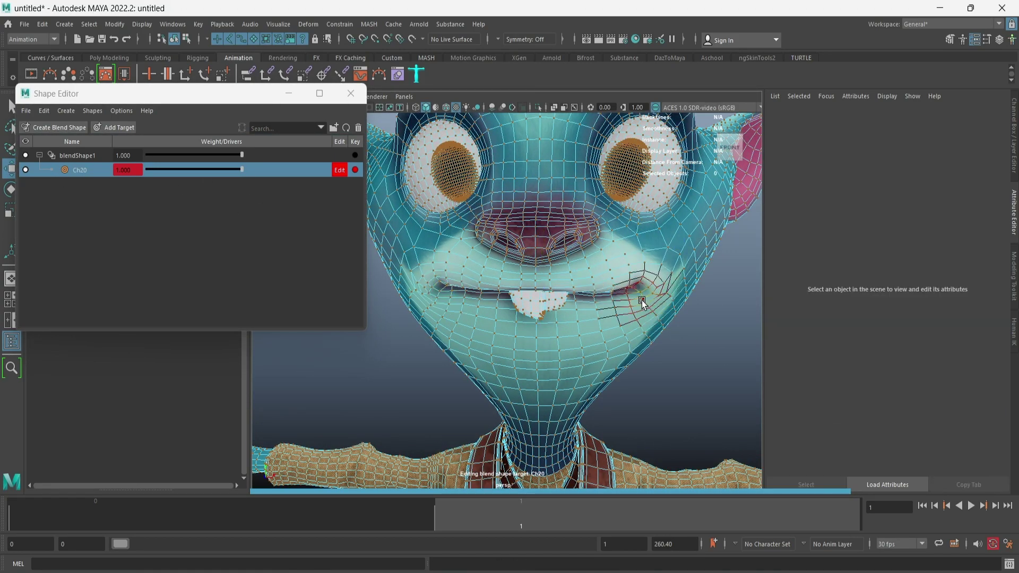
double_click(644, 289)
key("e")
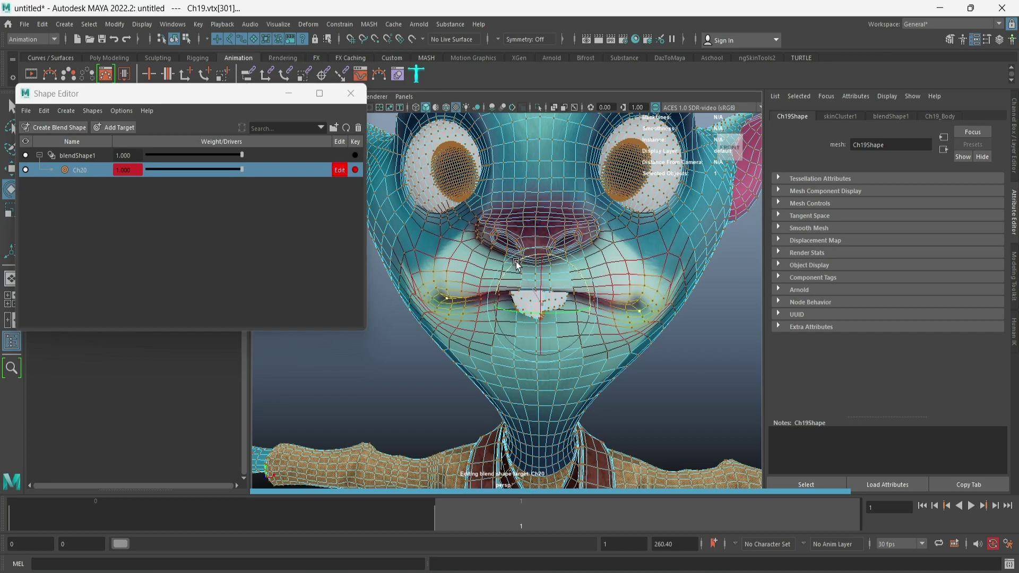
left_click(644, 307)
middle_click_drag(486, 331, 485, 316)
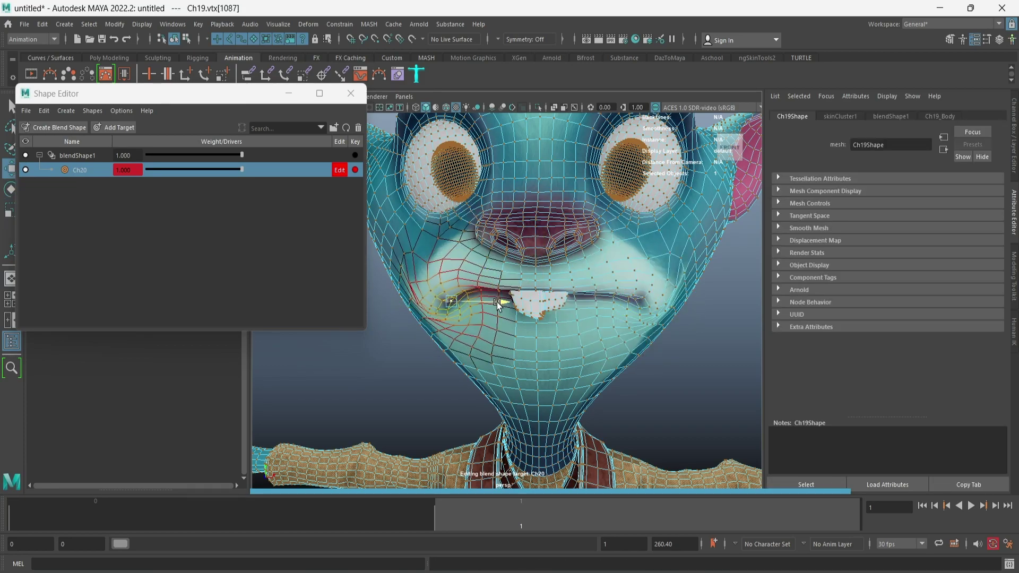
left_click(637, 304)
middle_click_drag(648, 295, 640, 250)
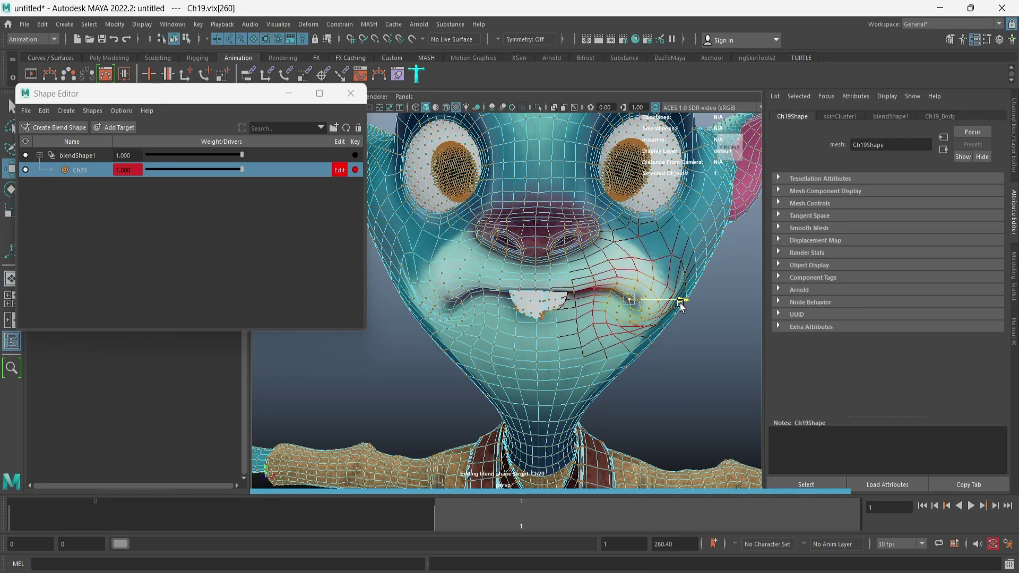
key("ctrl+z")
right_click_drag(668, 285, 708, 278)
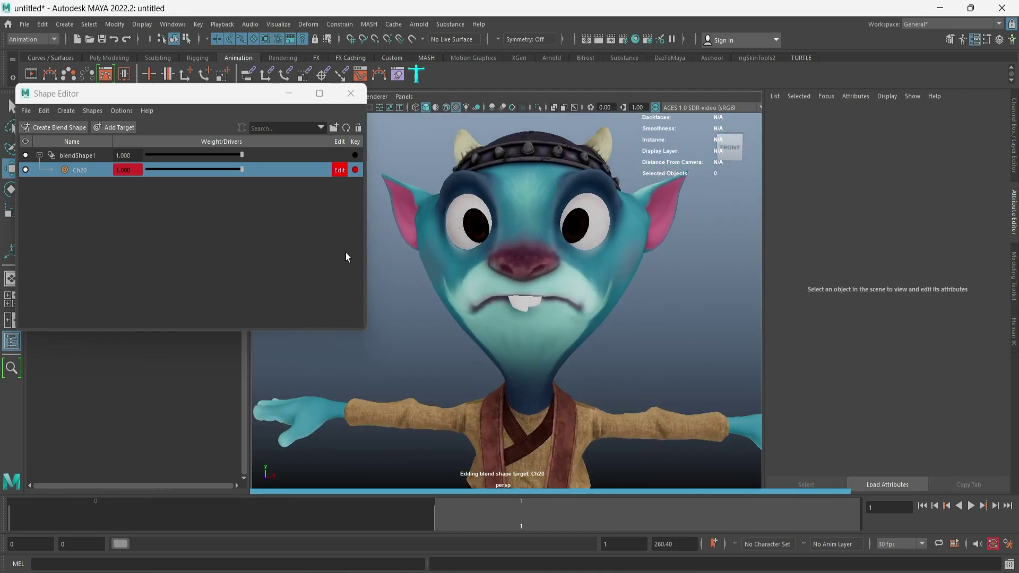
Scrub the Ch20 weight to compare the frown against the smile
mouse_move(242, 170)
left_mouse_down()
mouse_move(103, 170)
mouse_move(247, 186)
left_mouse_up()
mouse_move(310, 202)
left_mouse_down()
mouse_move(187, 204)
mouse_move(311, 221)
left_mouse_up()
scroll(486, 288, "up", 2)
scroll(519, 285, "up", 2)
scroll(520, 283, "down", 2)
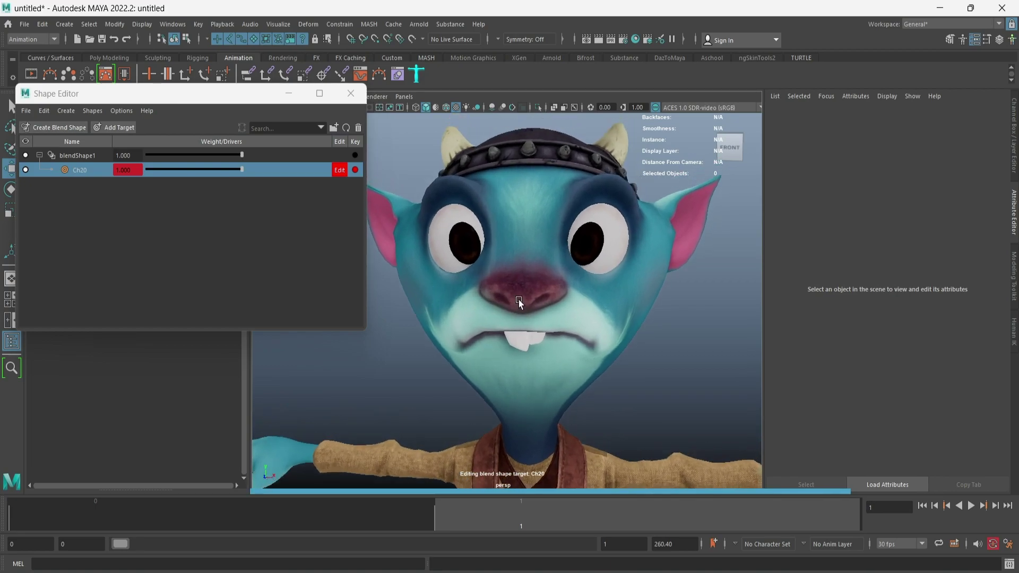
scroll(518, 300, "down", 2)
mouse_move(498, 313)
left_mouse_down("alt")
mouse_move(489, 317)
mouse_move(514, 327)
left_mouse_up("alt")
Switch Doozy's mesh to vertex mode and pick the left ear-tip vertex
left_click(539, 280)
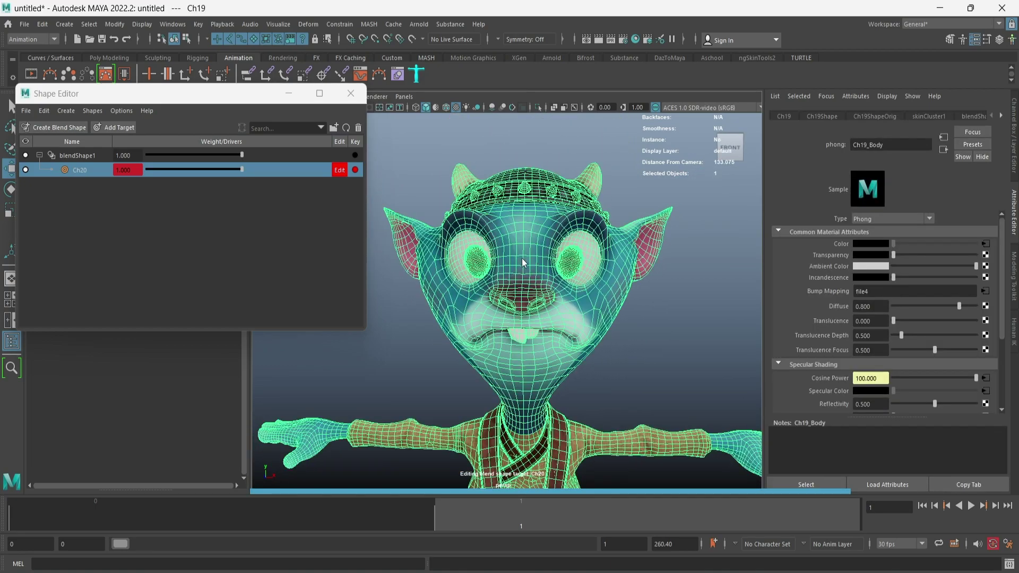
right_click(521, 258)
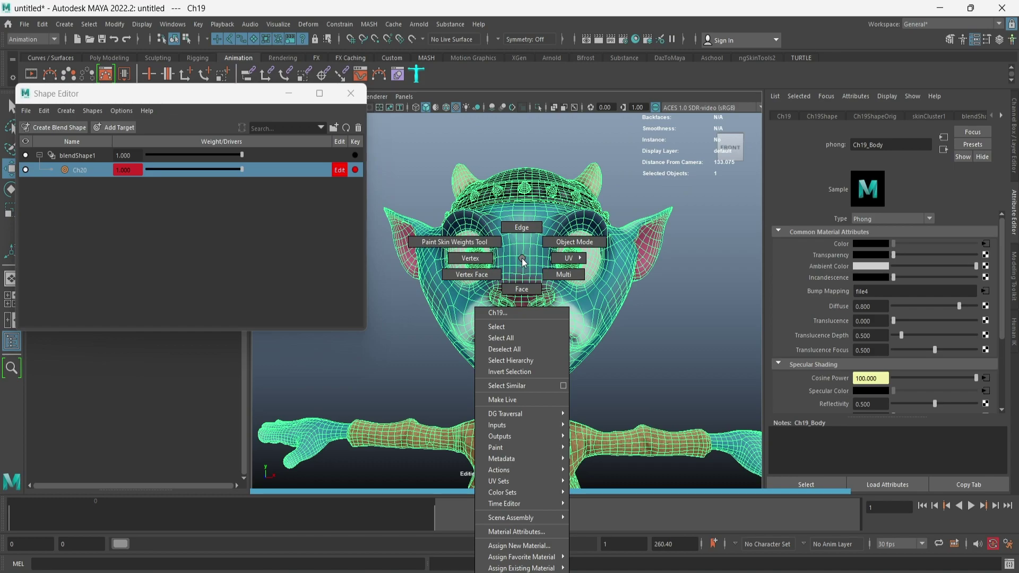
left_click(470, 258)
left_click(390, 215)
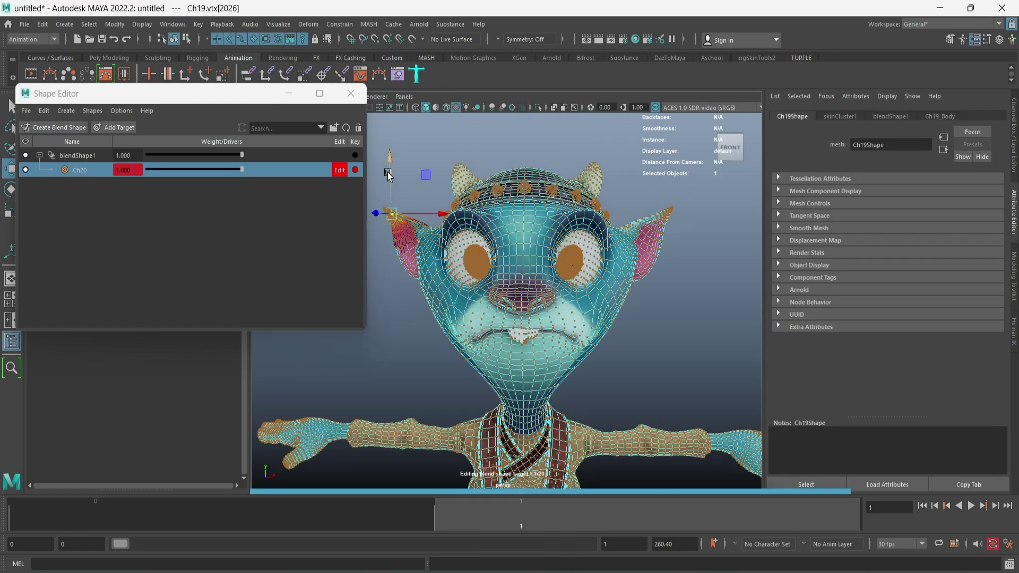
key("e")
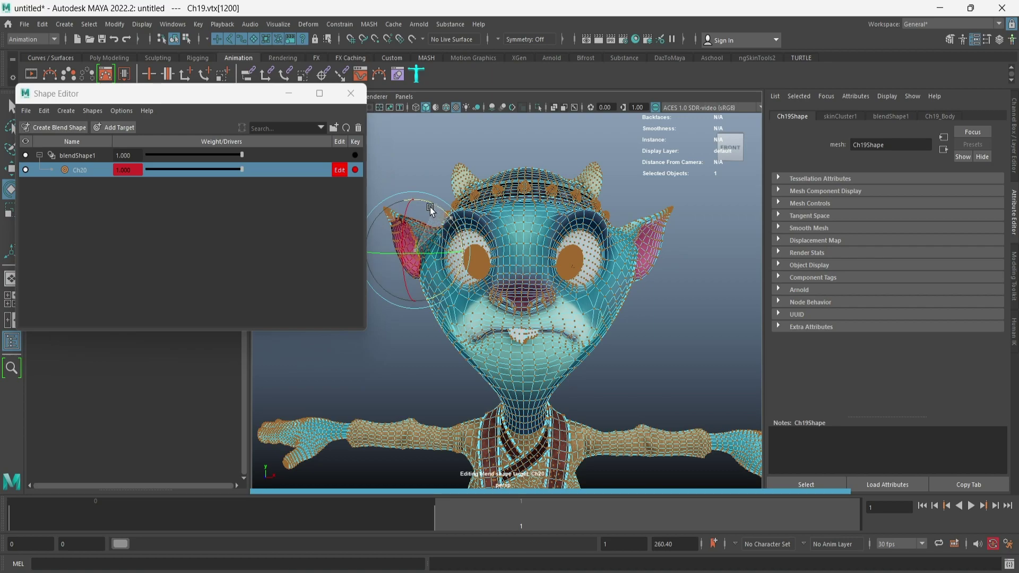
left_click(441, 246)
middle_click_drag(440, 247, 454, 247, "alt")
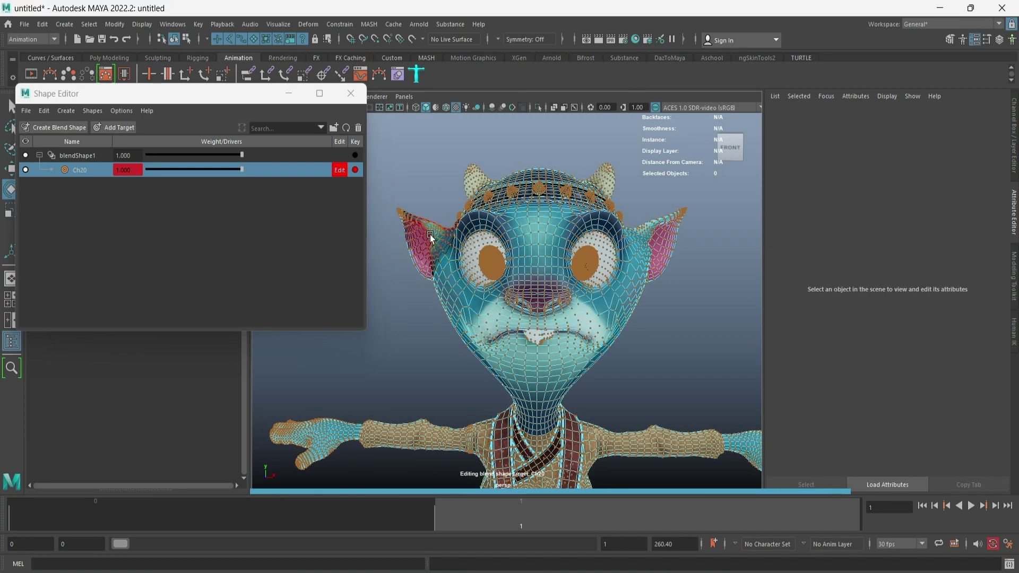
left_click(427, 247)
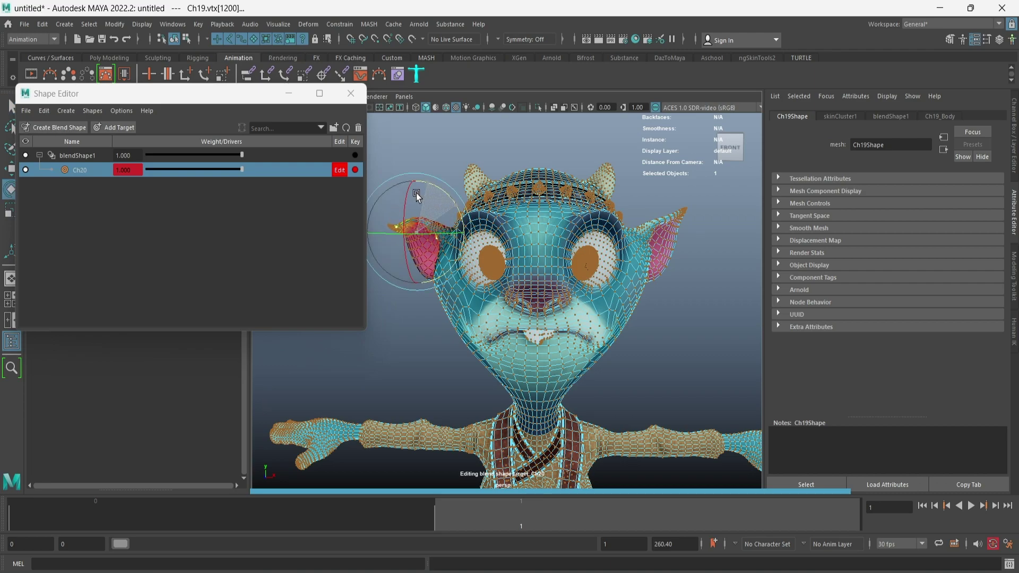
left_click(428, 245)
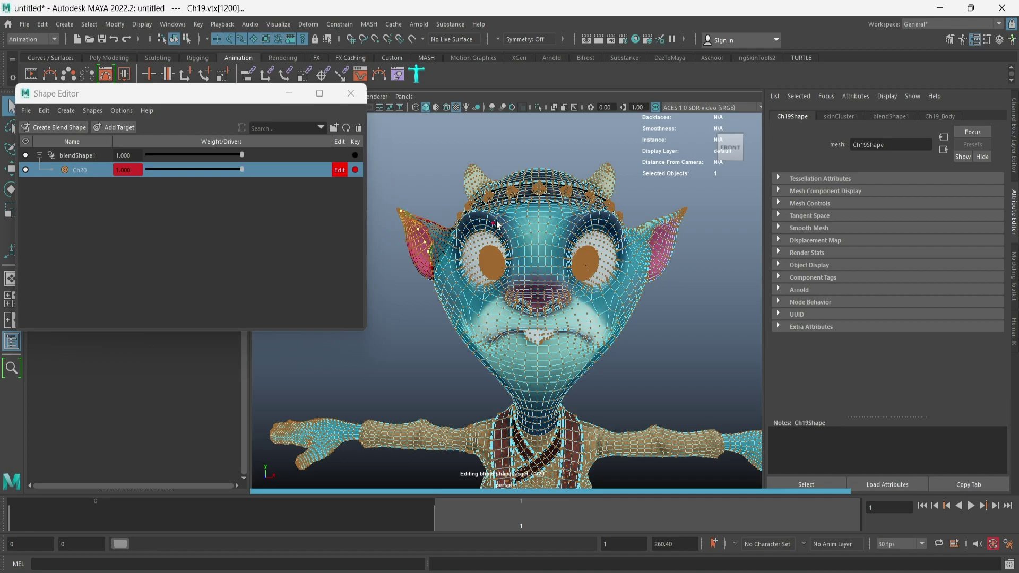
Rotate the left ear tip downward, return to Object Mode and scrub the Ch20 weight
key("e")
mouse_move(457, 200)
left_mouse_down()
mouse_move(421, 210)
mouse_move(444, 205)
left_mouse_up()
key("w")
key("q")
left_click(431, 190)
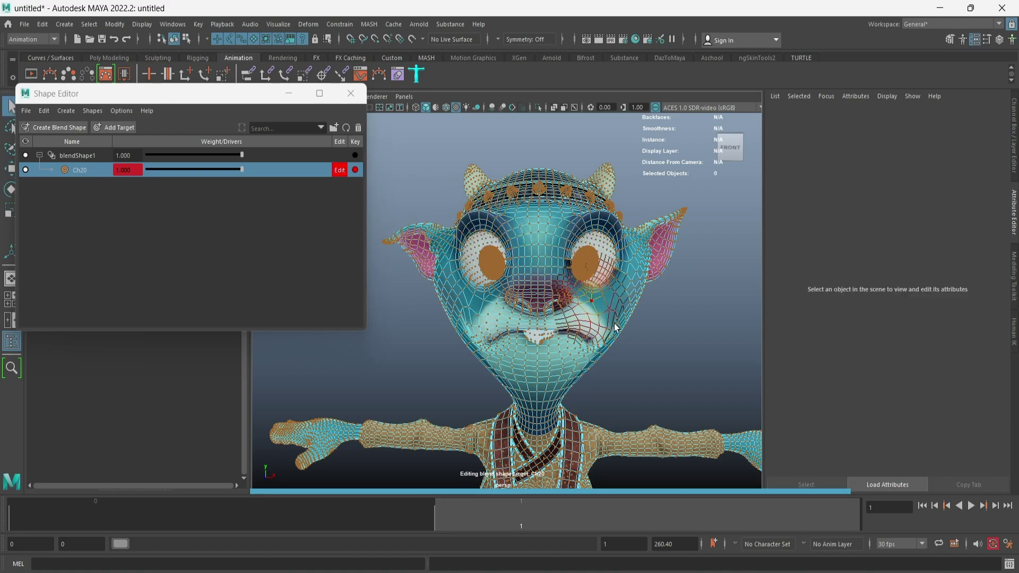
right_click_drag(412, 173, 451, 167)
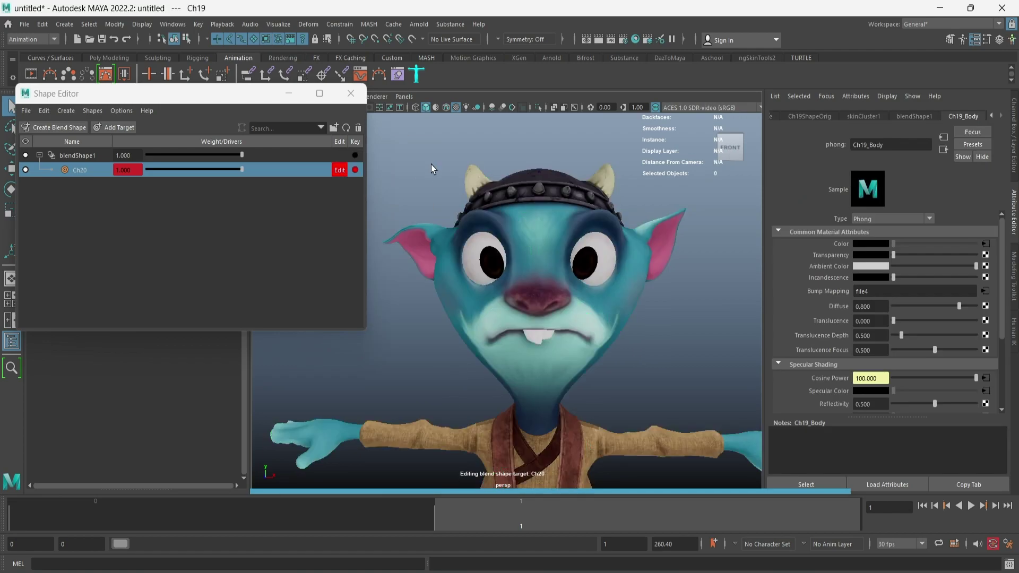
left_click(430, 164)
mouse_move(243, 169)
left_mouse_down()
mouse_move(163, 176)
mouse_move(287, 200)
mouse_move(173, 211)
mouse_move(221, 204)
mouse_move(381, 226)
left_mouse_up()
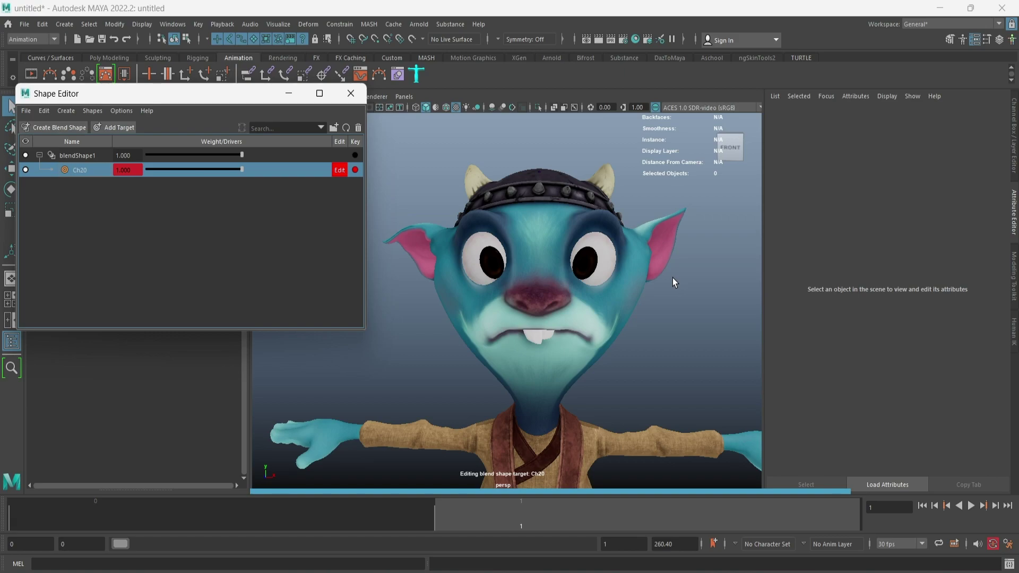
Rotate and lower the right ear tip vertices so that ear droops in the Ch20 frown
left_click(638, 265)
right_click(637, 264)
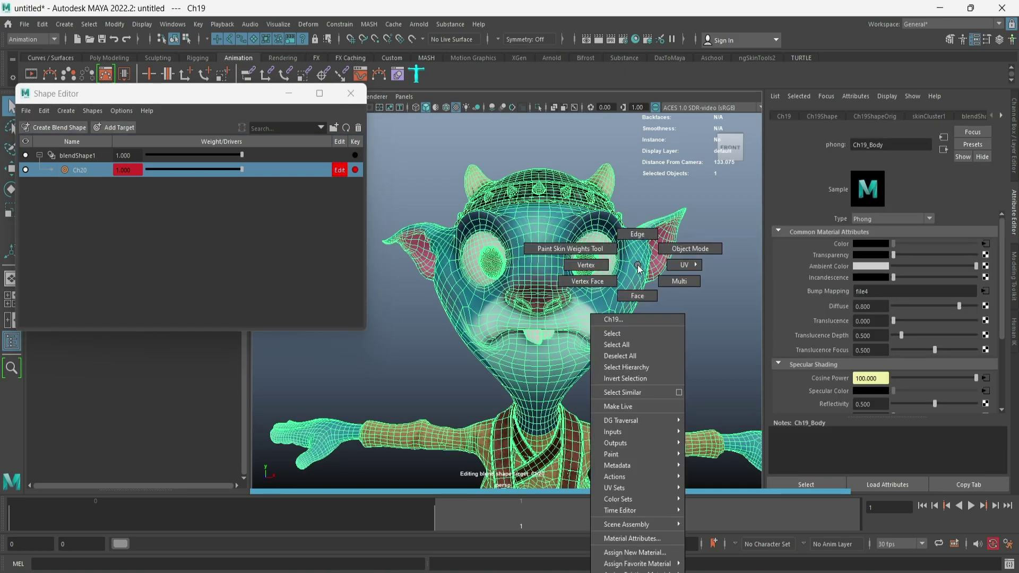
left_click(586, 264)
left_click(673, 233)
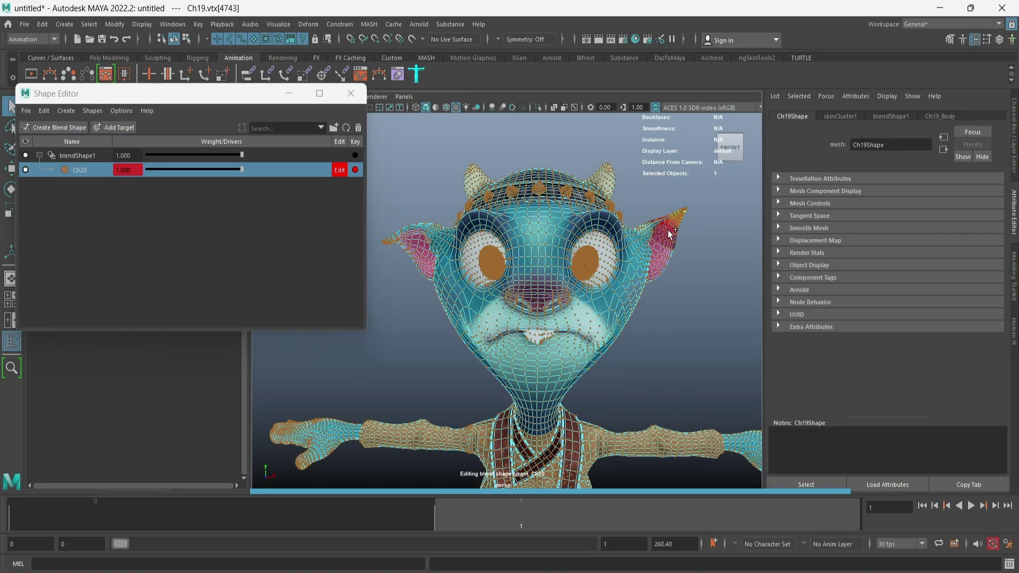
key("shift+period")
key("shift+period")
key("e")
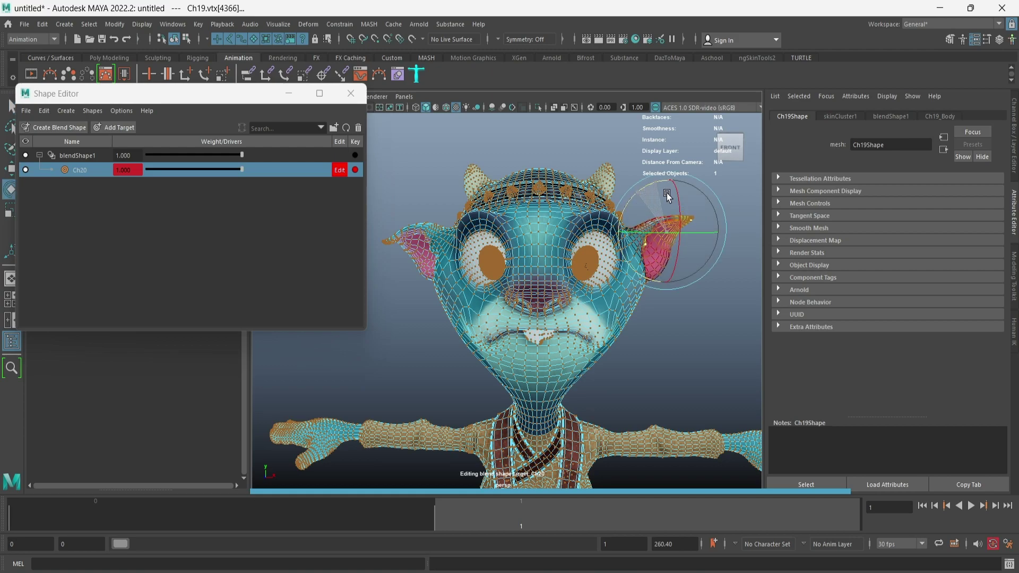
left_click_drag(667, 196, 683, 202)
key("w")
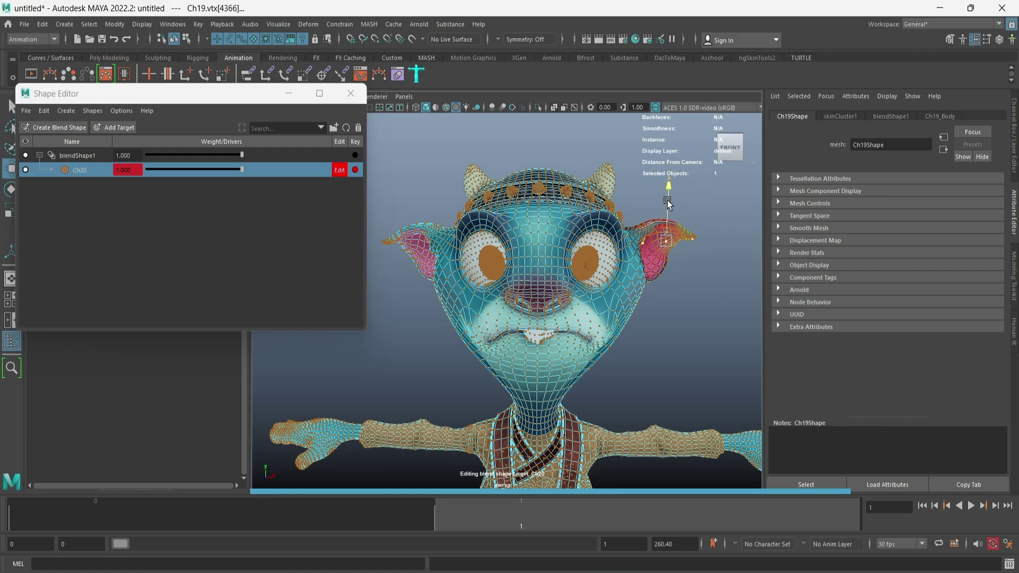
left_click_drag(668, 197, 668, 203)
left_click(687, 297)
right_click_drag(666, 268, 706, 268)
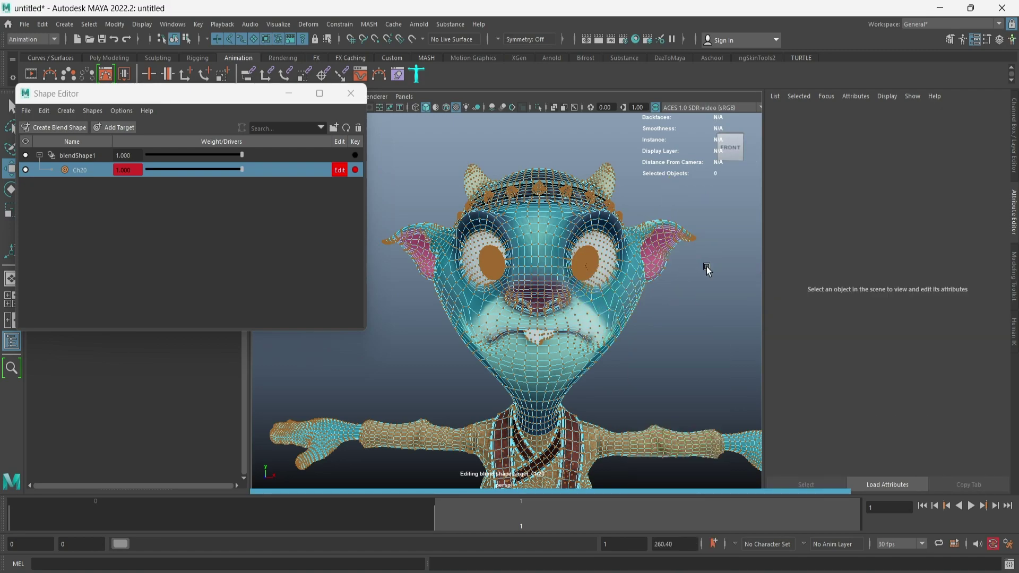
Preview the frown at partial weight, then raise the right eyebrow vertices
mouse_move(242, 169)
left_mouse_down()
mouse_move(170, 171)
mouse_move(227, 190)
mouse_move(206, 204)
mouse_move(101, 215)
mouse_move(306, 216)
mouse_move(94, 230)
mouse_move(277, 246)
left_mouse_up()
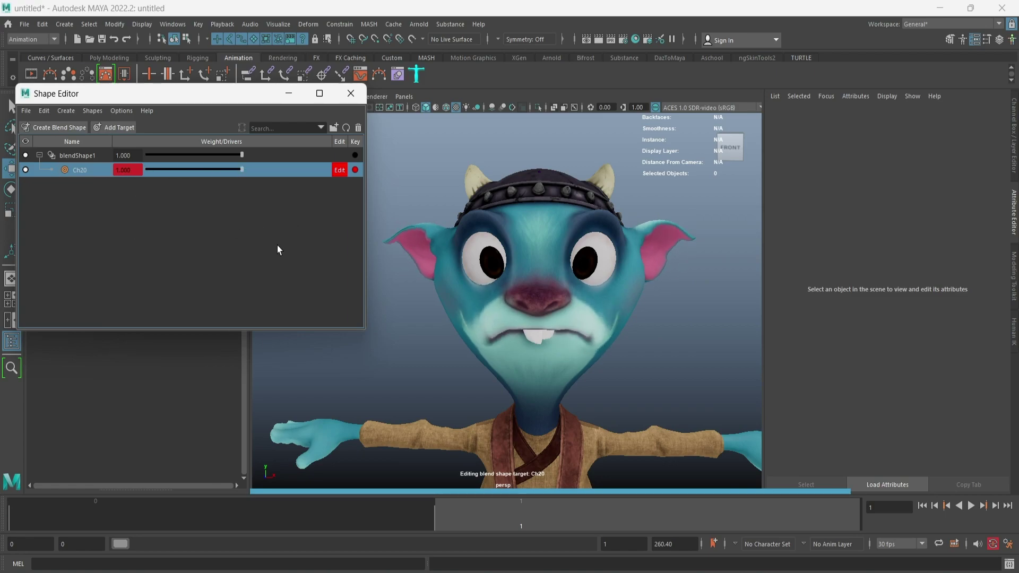
left_click(537, 279)
right_click(537, 247)
left_click(484, 247)
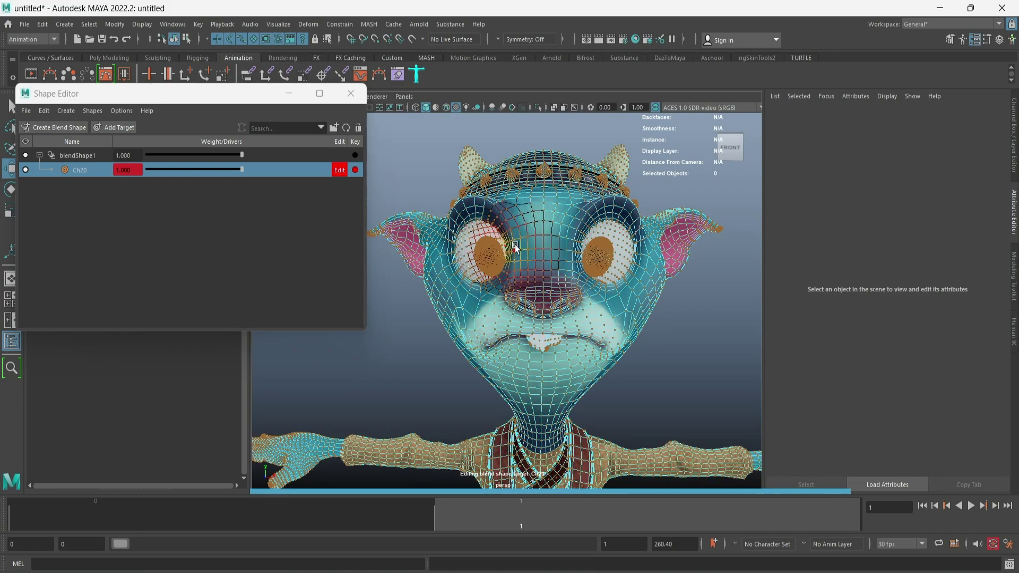
scroll(533, 253, "up", 3)
left_click(631, 216)
left_click_drag(626, 190, 627, 162)
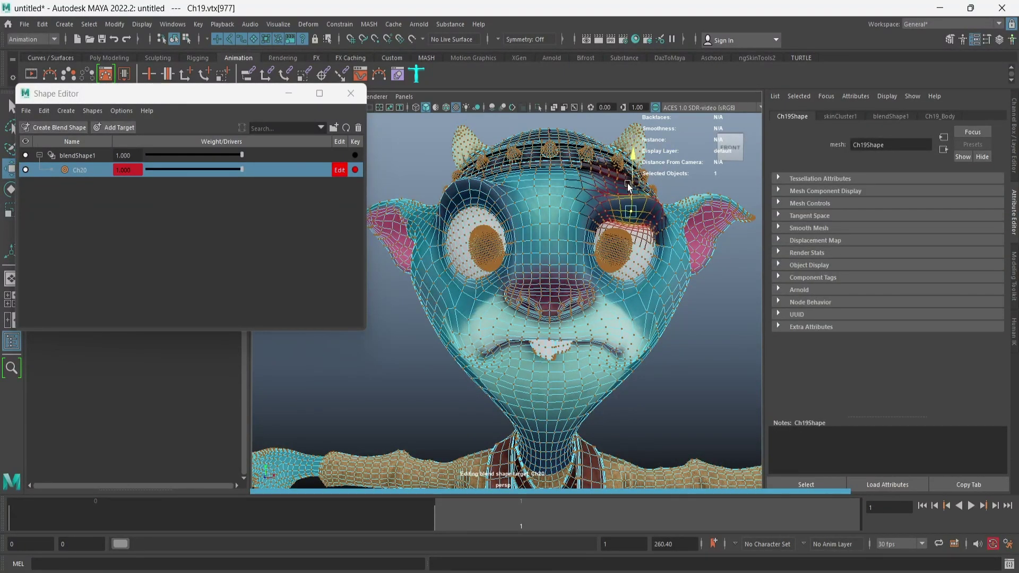
Lift the left brow and forehead region, then compare smile and frown via the Ch20 weight
left_click(457, 183)
key("q")
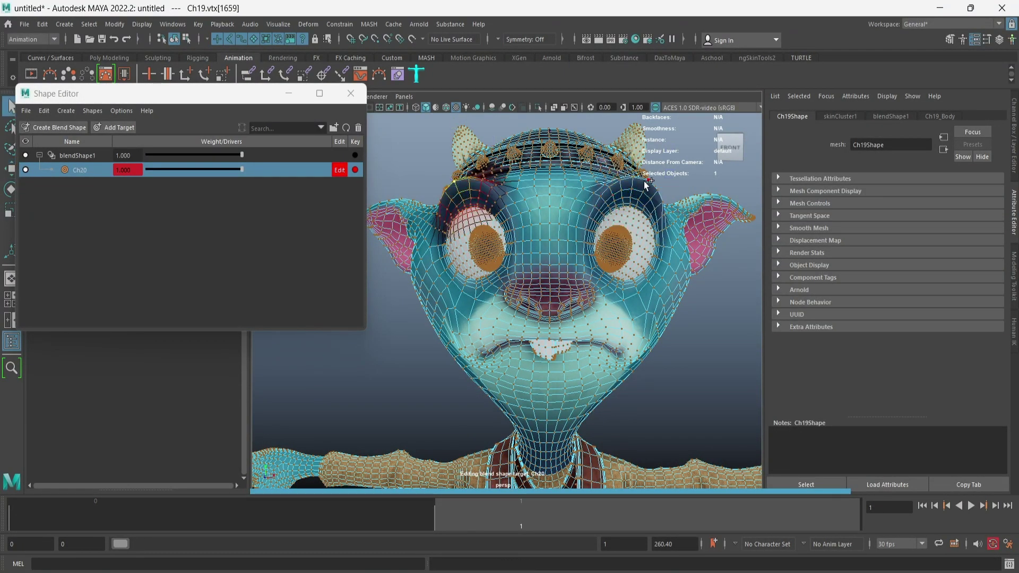
left_click(551, 175)
key("w")
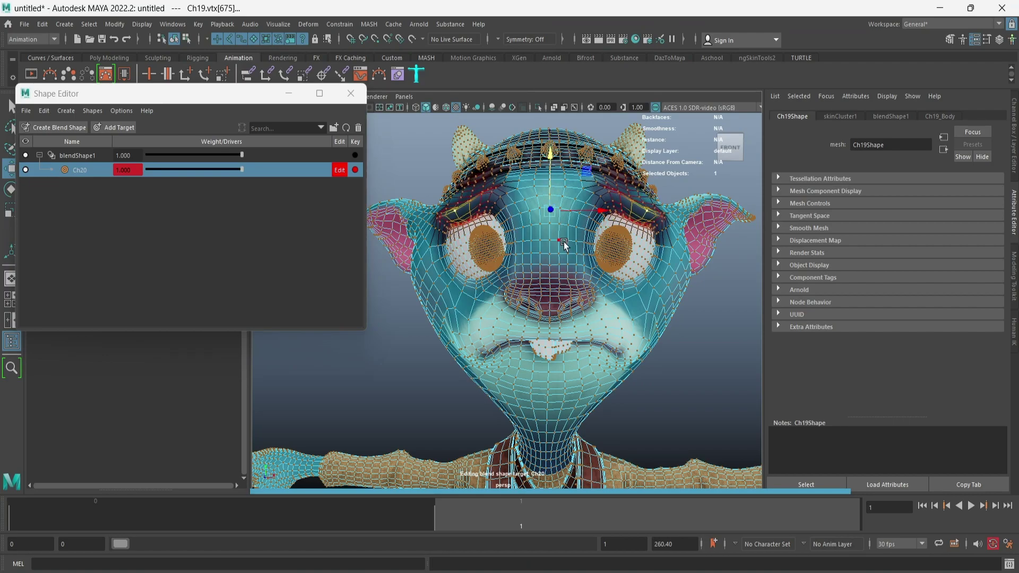
scroll(563, 244, "down", 2)
scroll(554, 213, "down", 1)
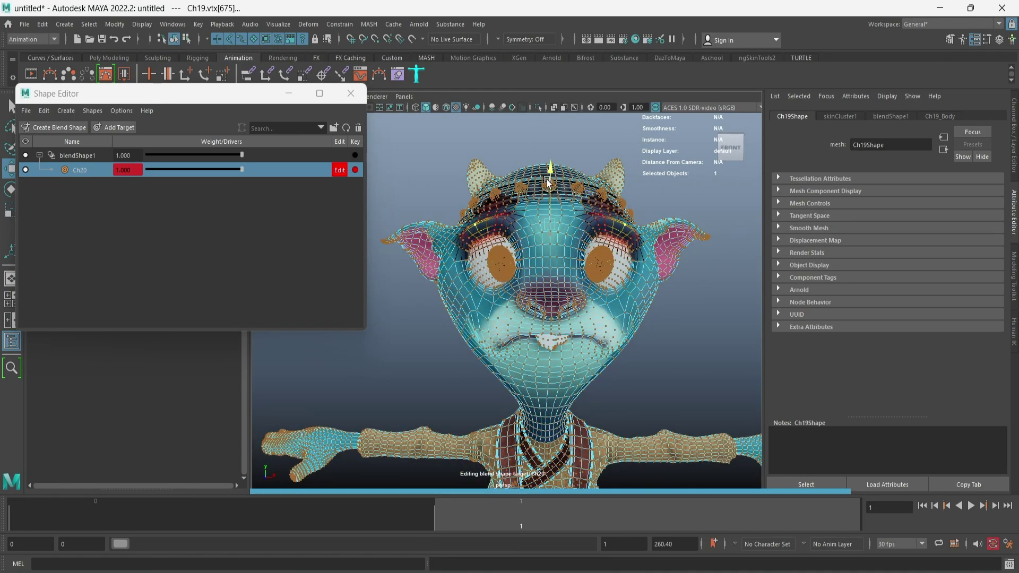
left_click(673, 281)
mouse_move(674, 281)
right_mouse_down()
mouse_move(699, 317)
mouse_move(656, 339)
right_mouse_up()
mouse_move(236, 171)
left_mouse_down()
mouse_move(117, 173)
mouse_move(271, 190)
mouse_move(214, 203)
mouse_move(250, 183)
left_mouse_up()
Zoom in on the face and select a cheek vertex beside the nose in vertex mode
right_click_drag(458, 332, 488, 341, "alt")
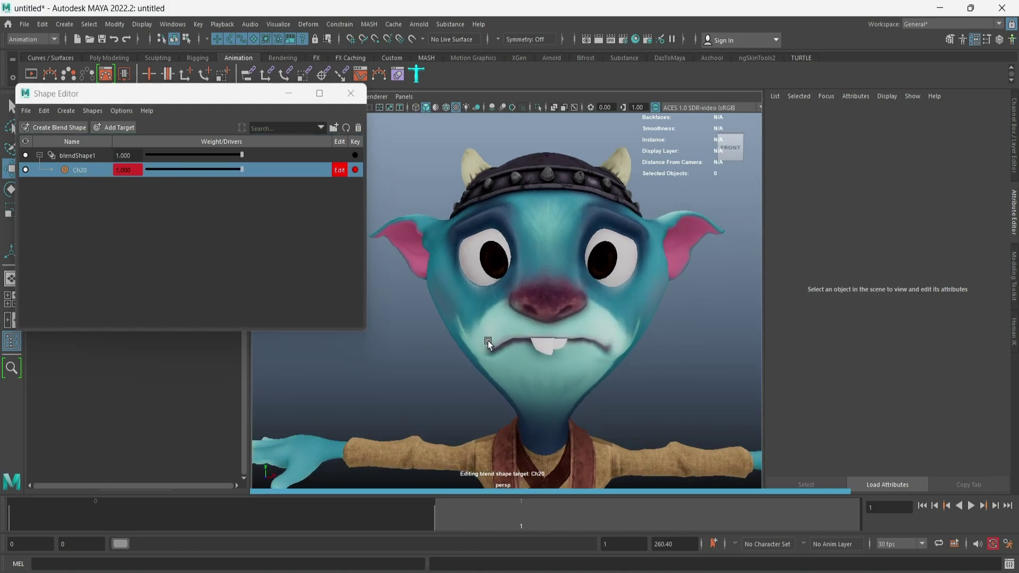
left_click(488, 341)
mouse_move(636, 318)
right_mouse_down()
mouse_move(613, 295)
mouse_move(667, 351)
right_mouse_up()
left_click(613, 292)
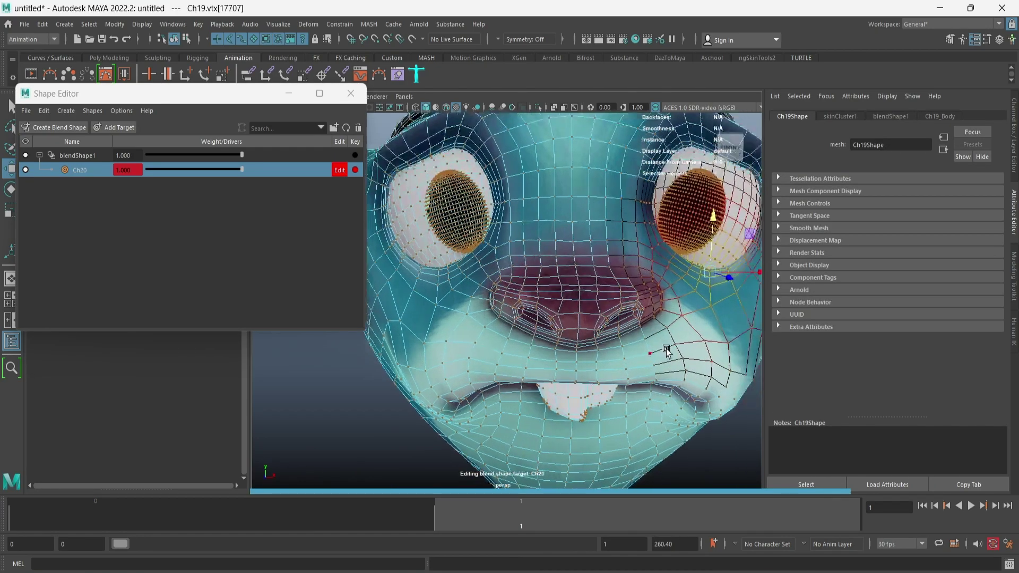
left_click_drag(667, 351, 650, 305, "alt")
left_click(644, 291)
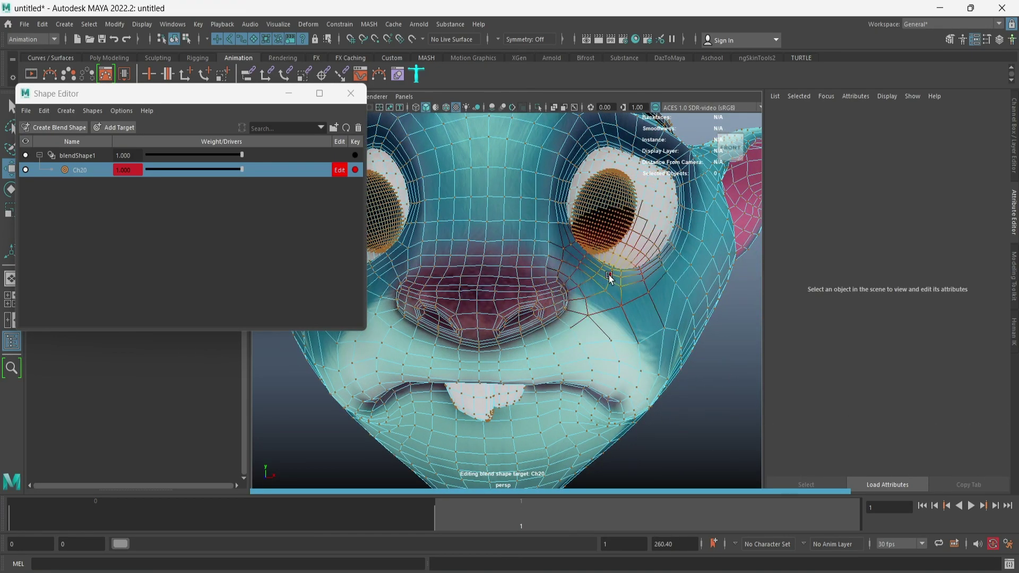
left_click(609, 277)
mouse_move(610, 279)
left_mouse_down("alt")
mouse_move(527, 286)
mouse_move(566, 327)
left_mouse_up("alt")
Reshape the cheek using soft selection, then return the body to Object Mode
key("b")
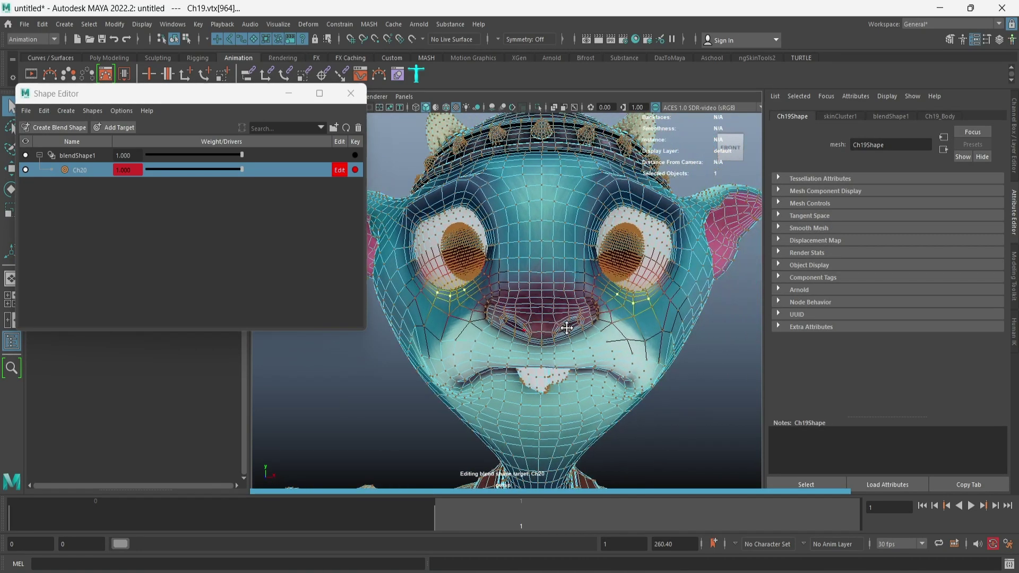
key("w")
scroll(655, 360, "down", 2)
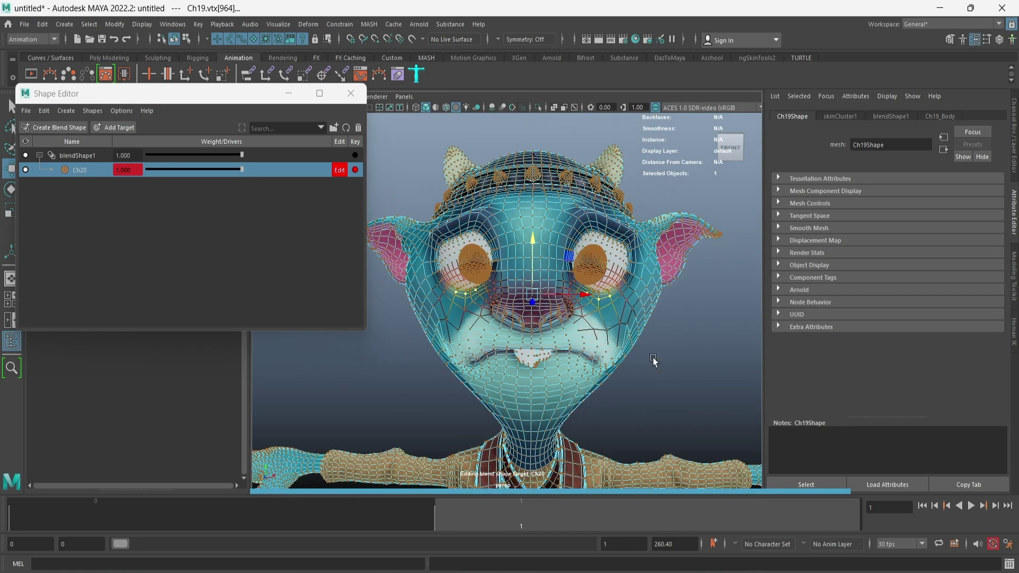
right_click_drag(654, 361, 706, 271)
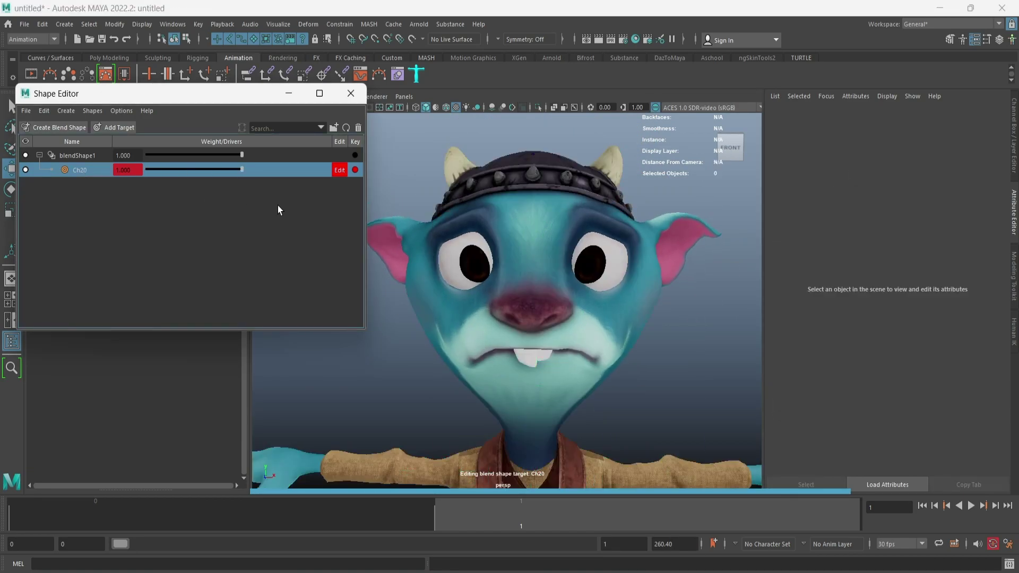
scroll(475, 339, "down", 3)
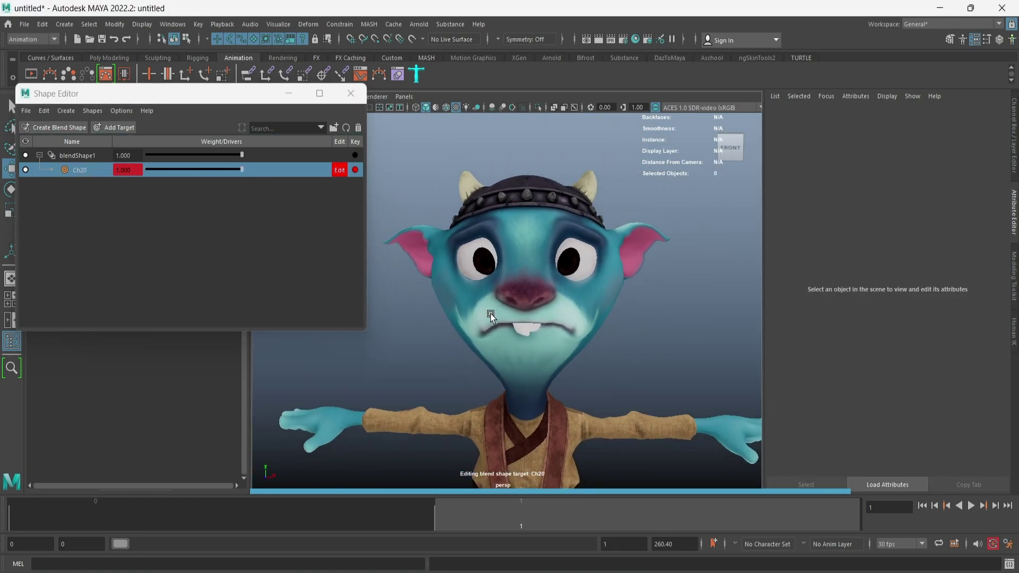
scroll(490, 313, "up", 2)
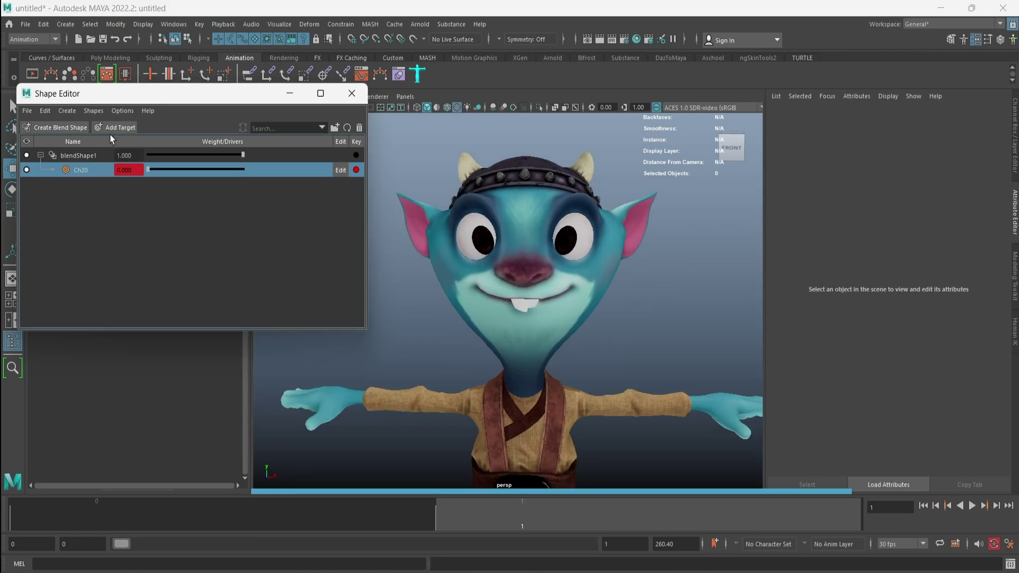
Add a new Ch21 blend shape target and orbit to a three-quarter view
left_click(109, 132)
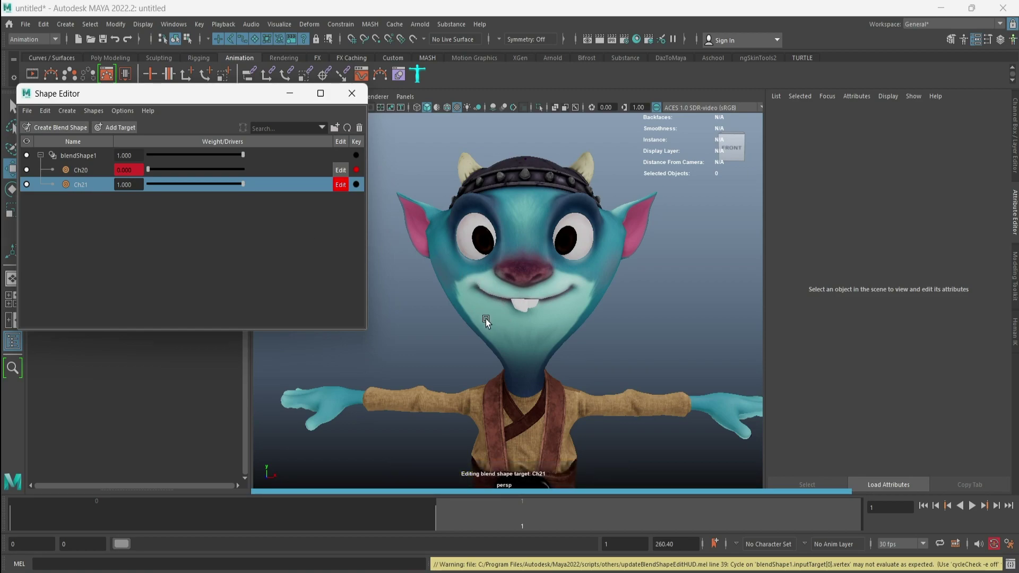
mouse_move(479, 320)
left_mouse_down("alt")
mouse_move(578, 335)
mouse_move(502, 345)
left_mouse_up("alt")
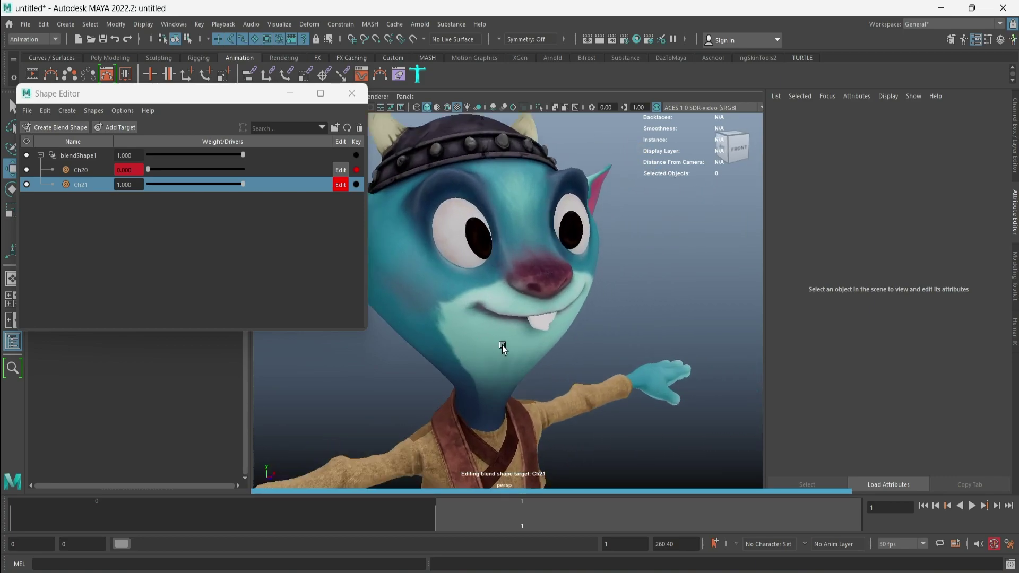
scroll(487, 347, "up", 3)
scroll(508, 339, "up", 2)
scroll(502, 270, "up", 2)
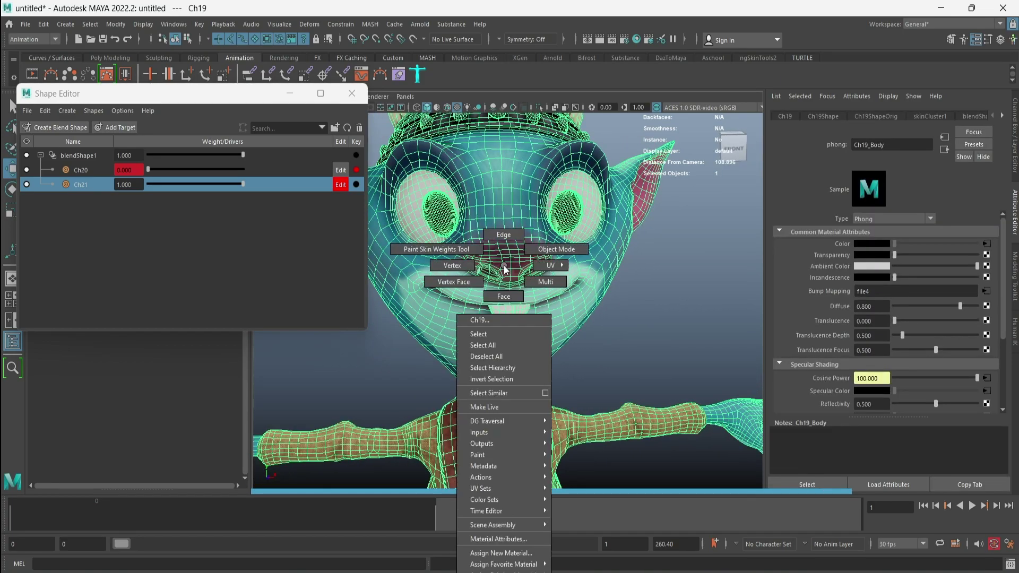
Select the nose vertices, then preview the Ch21 and Ch20 weights on the mouth
right_click_drag(501, 270, 477, 270)
left_click(508, 270)
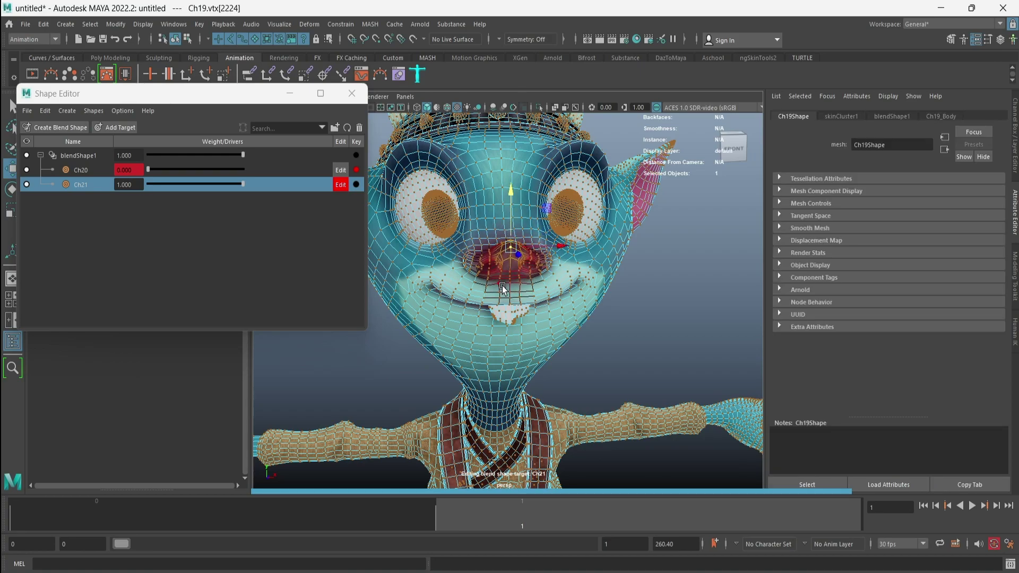
mouse_move(504, 289)
left_mouse_down("alt")
mouse_move(464, 293)
mouse_move(478, 321)
left_mouse_up("alt")
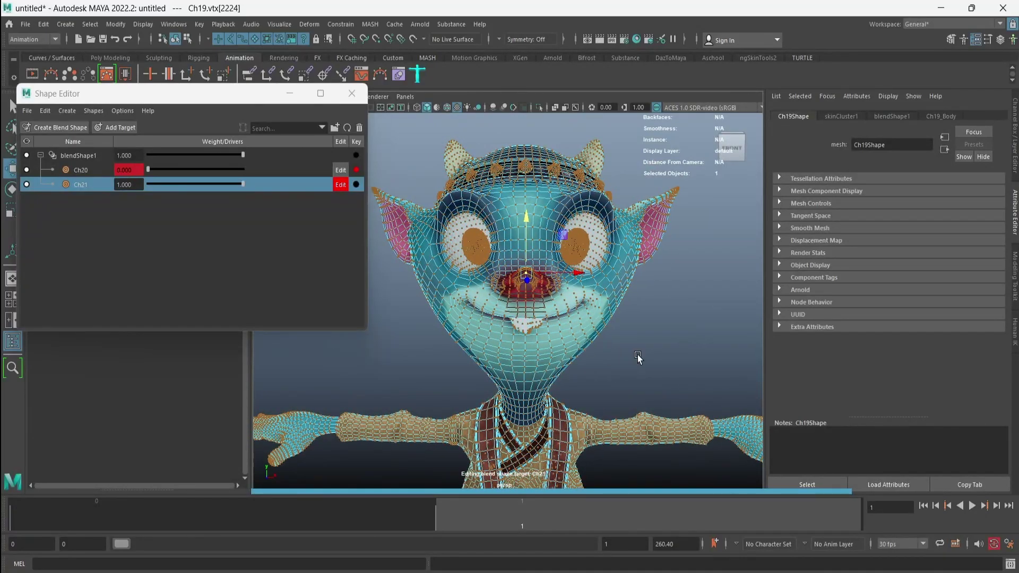
right_click_drag(638, 357, 710, 276)
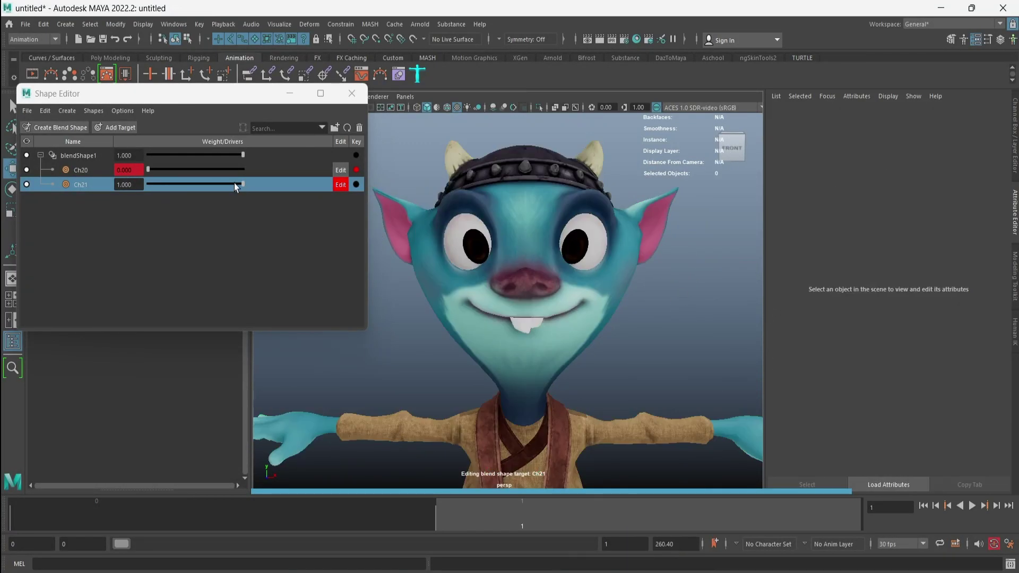
mouse_move(243, 183)
left_mouse_down()
mouse_move(151, 189)
mouse_move(257, 190)
left_mouse_up()
mouse_move(156, 165)
left_mouse_down()
mouse_move(232, 177)
mouse_move(125, 181)
mouse_move(276, 179)
mouse_move(116, 174)
mouse_move(247, 173)
mouse_move(153, 186)
mouse_move(259, 183)
mouse_move(199, 179)
mouse_move(243, 164)
mouse_move(95, 174)
mouse_move(257, 170)
mouse_move(82, 175)
left_mouse_up()
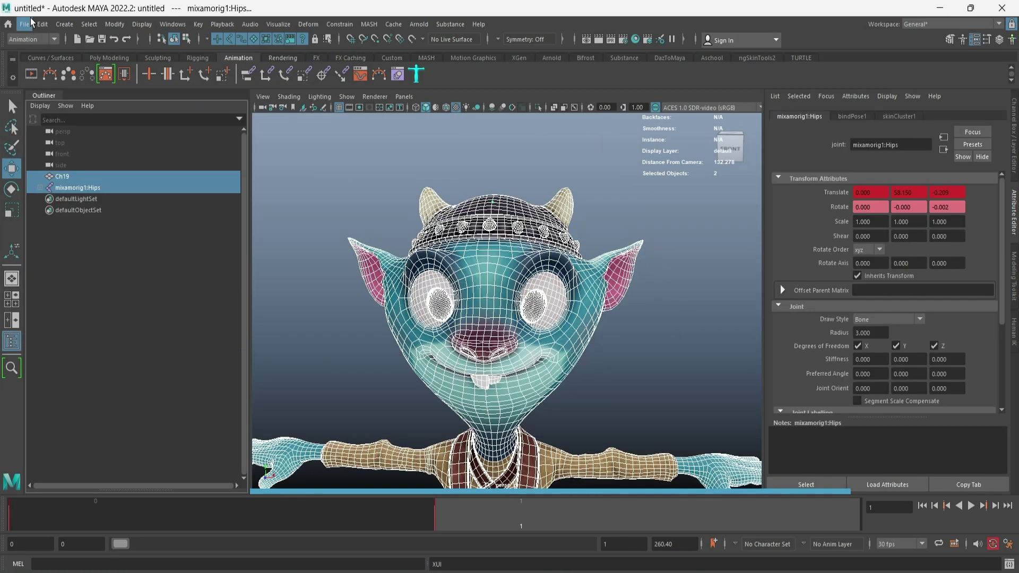
Start exporting the selection to the Desktop under the name Pers_001
left_click(31, 22)
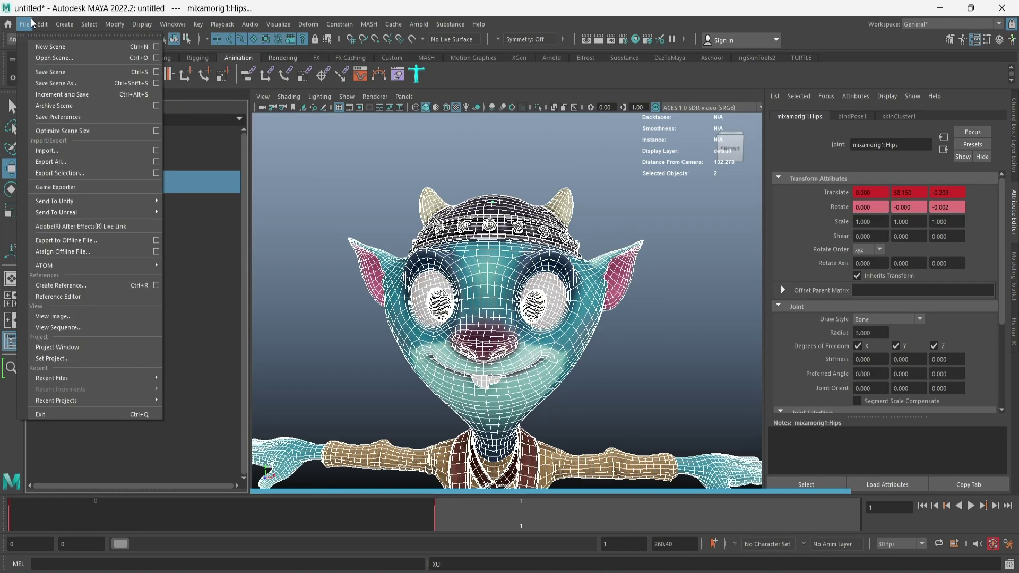
left_click(90, 176)
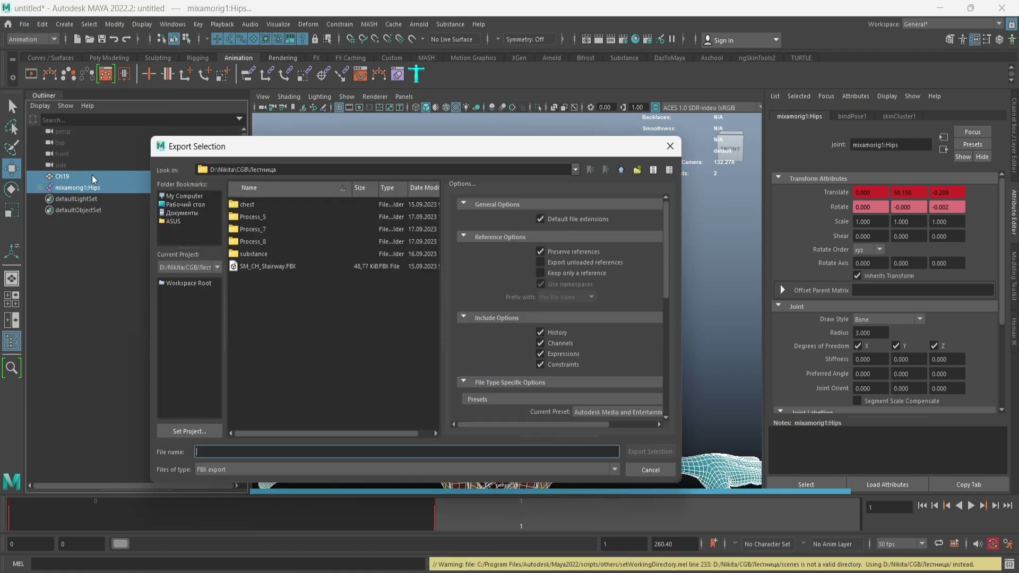
left_click(185, 205)
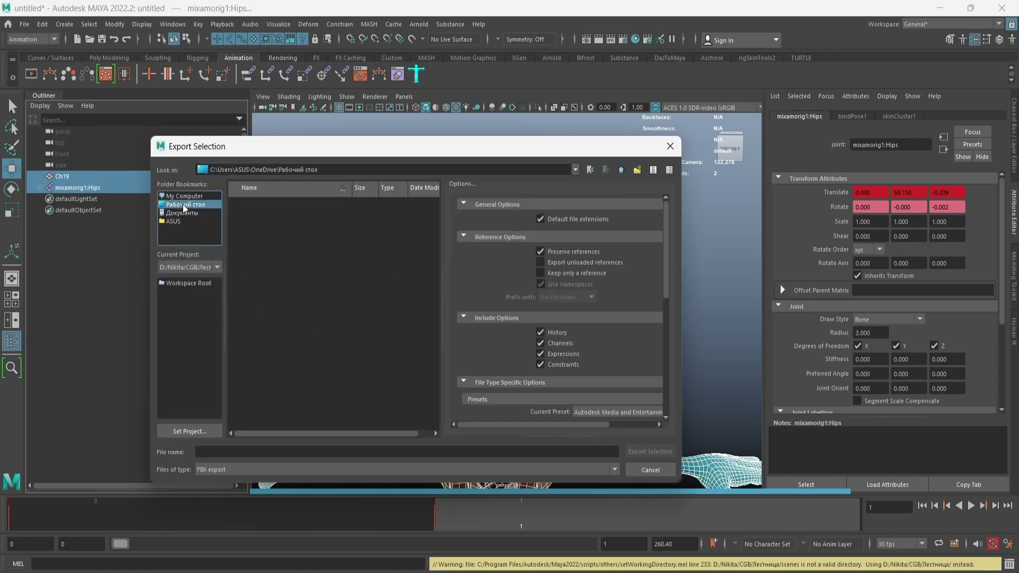
left_click(266, 451)
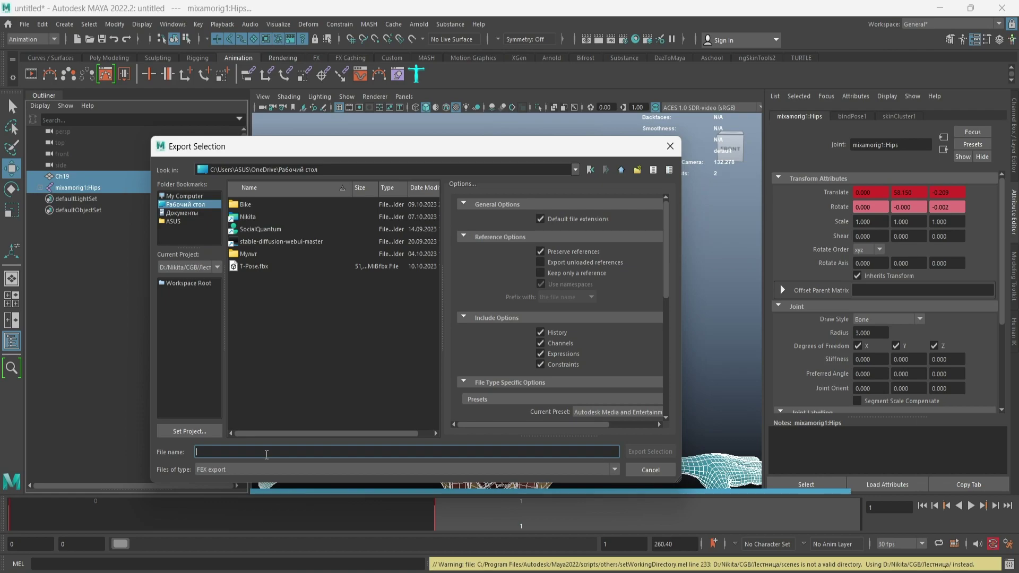
type("Pers_001")
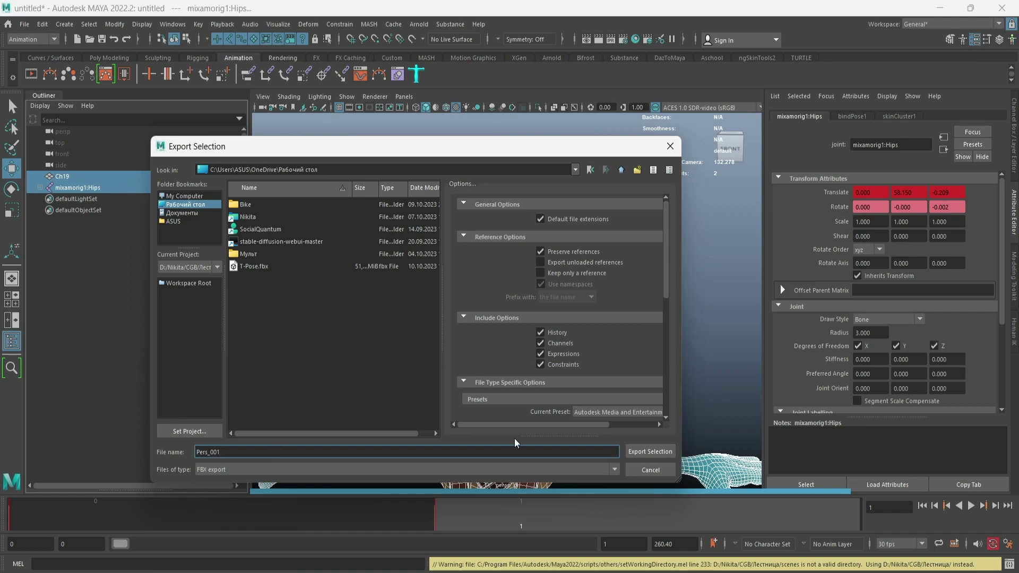
Enable Deformed Models > Blend Shapes in the FBX options and export Pers_001.fbx
scroll(616, 353, "down", 4)
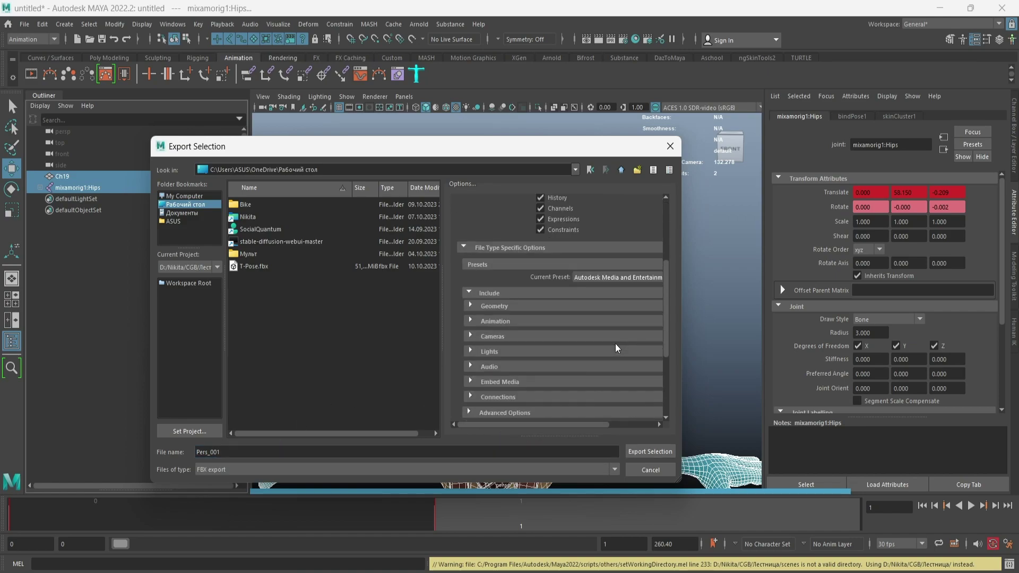
left_click(471, 306)
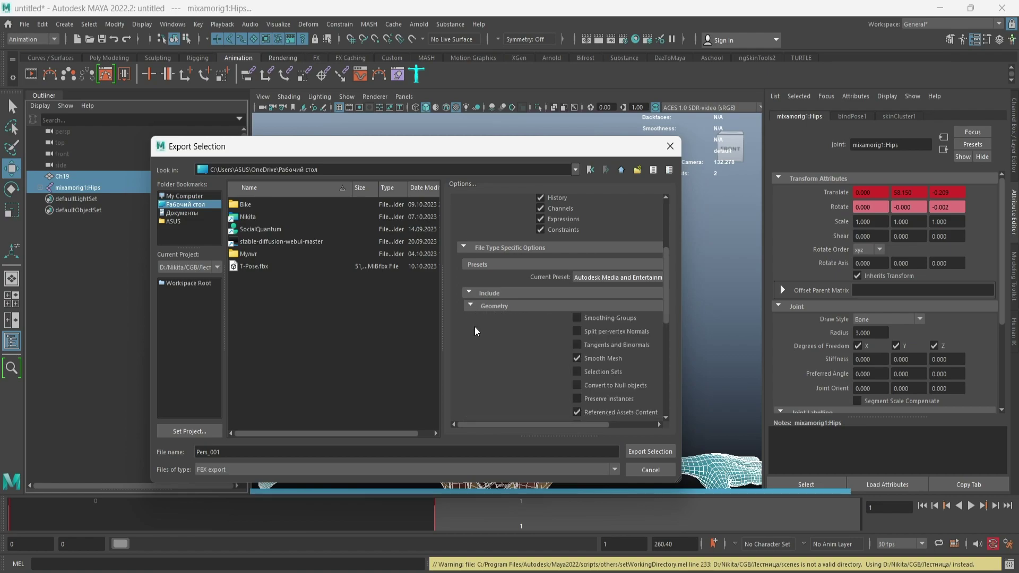
scroll(504, 354, "down", 1)
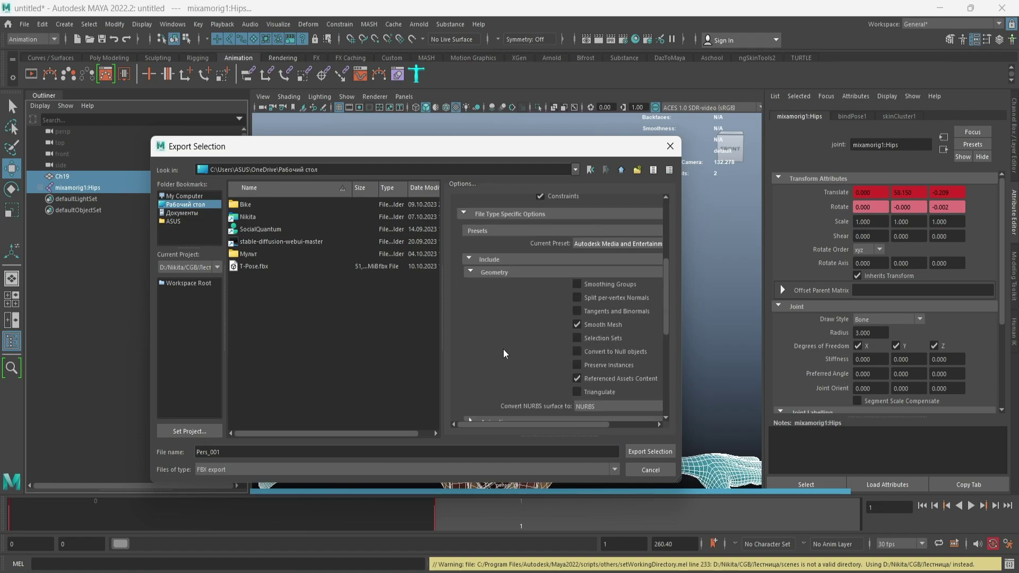
scroll(504, 354, "down", 2)
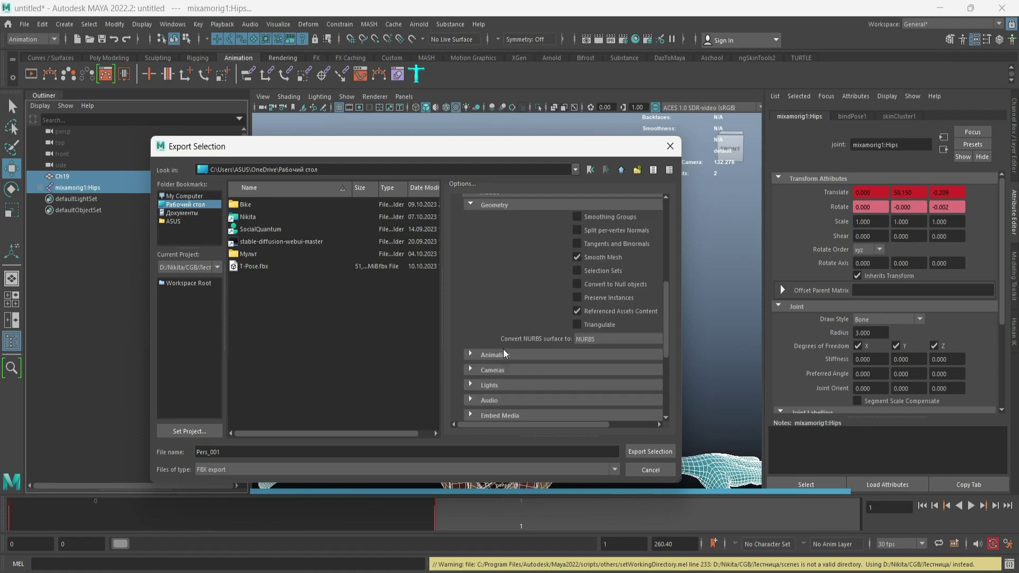
left_click(472, 356)
scroll(473, 359, "down", 1)
scroll(473, 358, "down", 1)
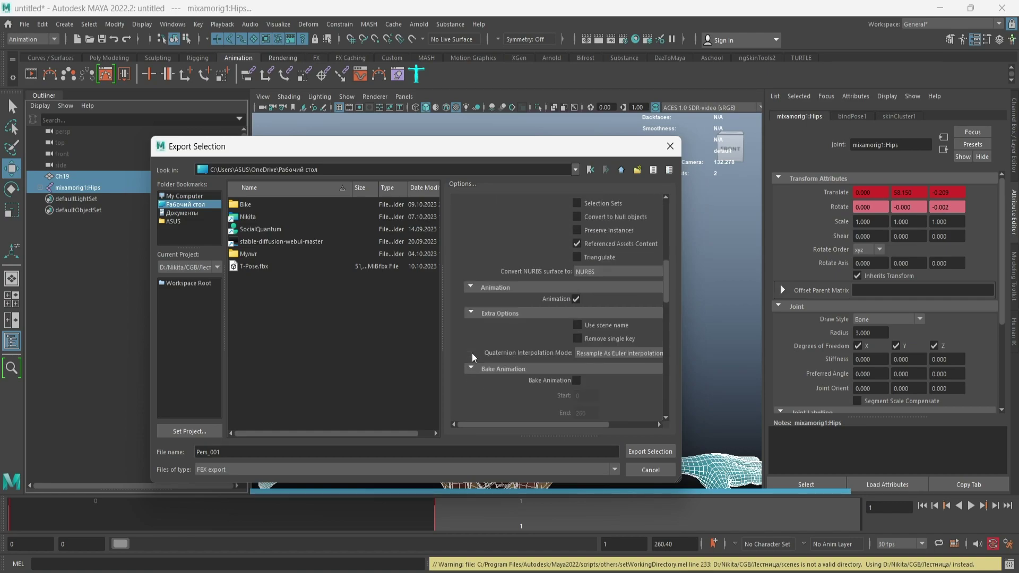
scroll(474, 358, "down", 2)
scroll(474, 359, "down", 1)
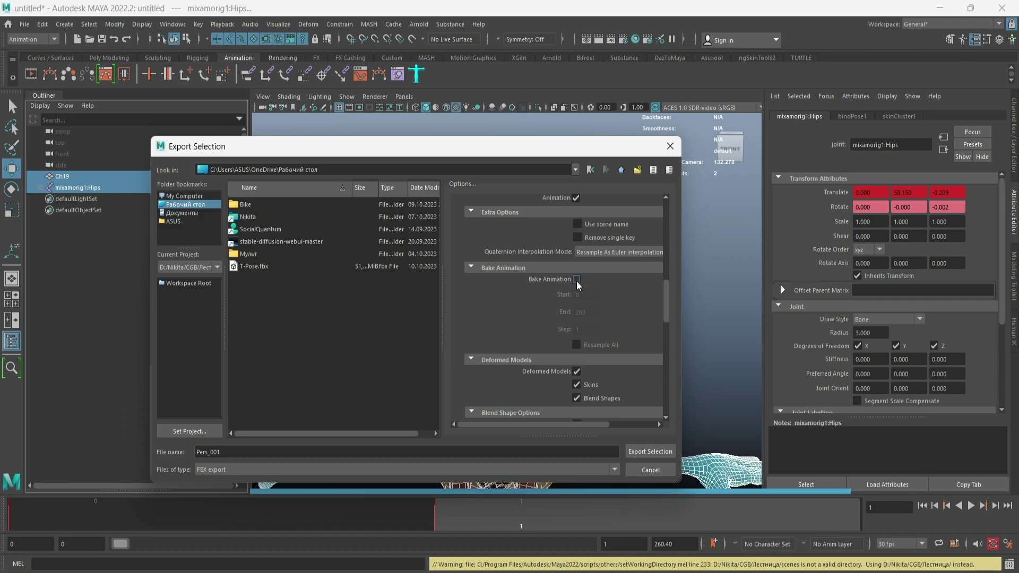
left_click(652, 457)
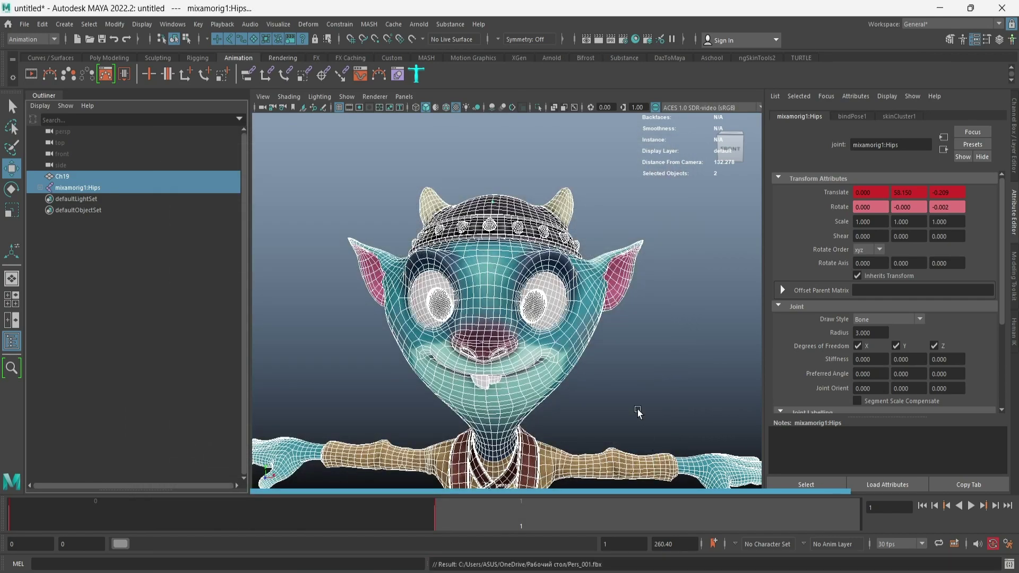
Drop Pers_001.fbx into the Developers folder and import all with Morph Targets enabled
left_click(940, 8)
left_click_drag(478, 228, 487, 562)
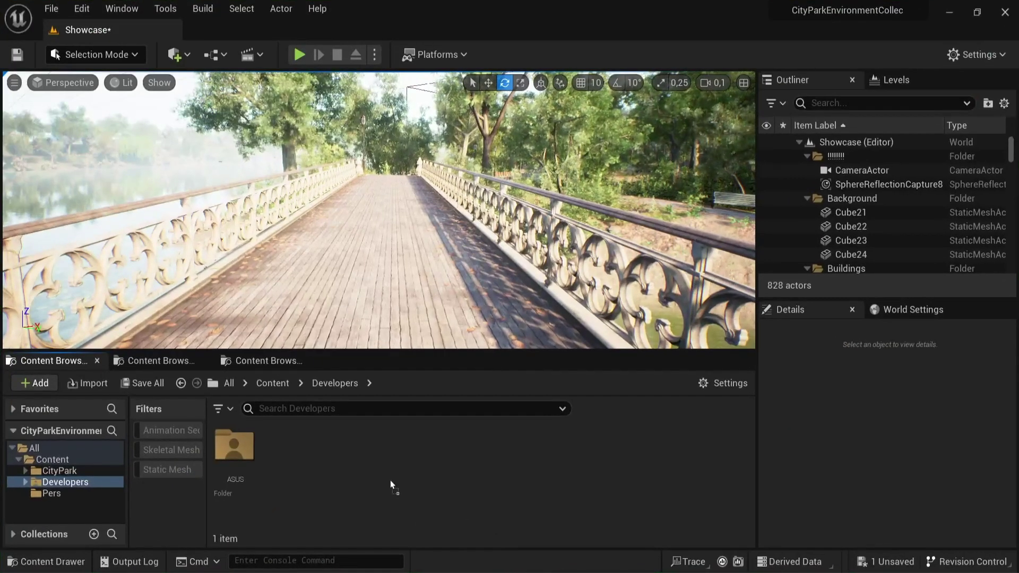
left_click_drag(487, 562, 385, 473)
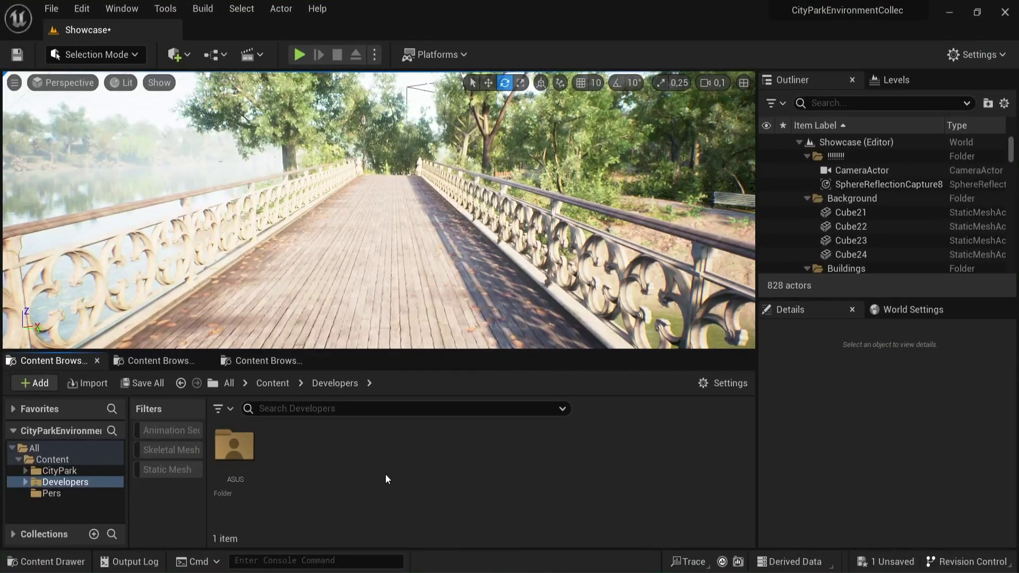
left_click(370, 217)
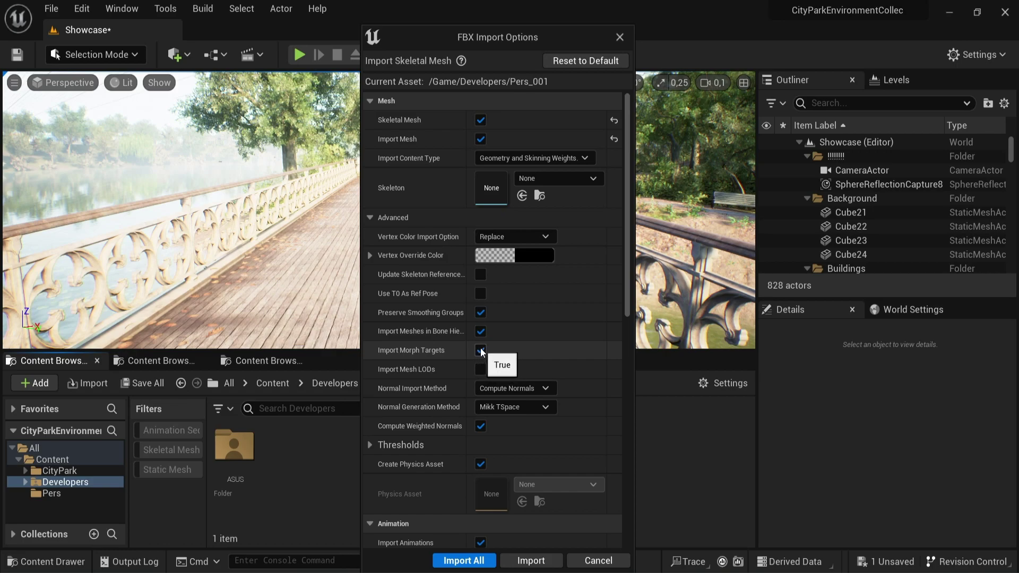
left_click(463, 560)
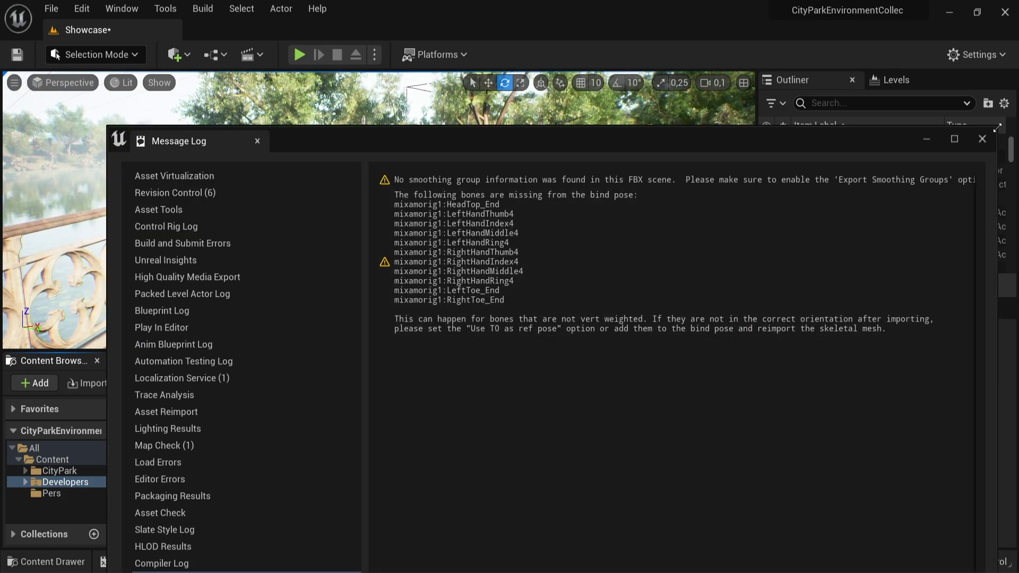
Close the Message Log and save the selected newly imported assets
left_click(982, 138)
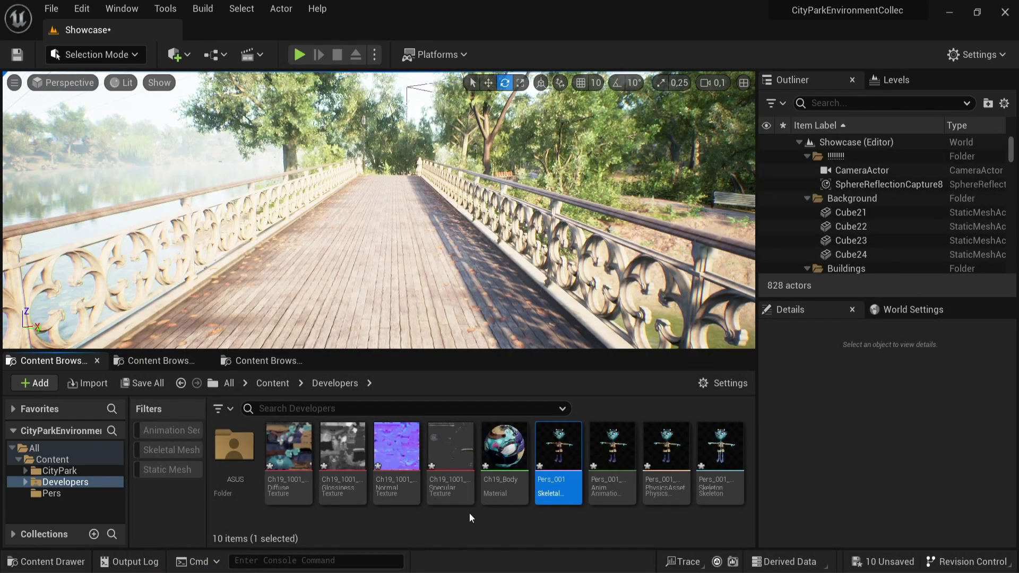
left_click(148, 386)
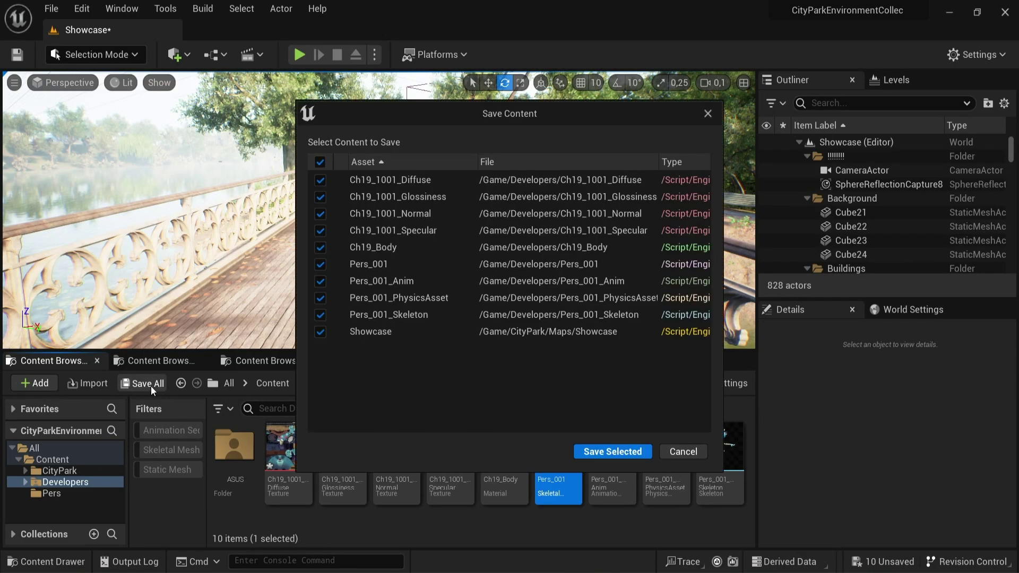
left_click(592, 452)
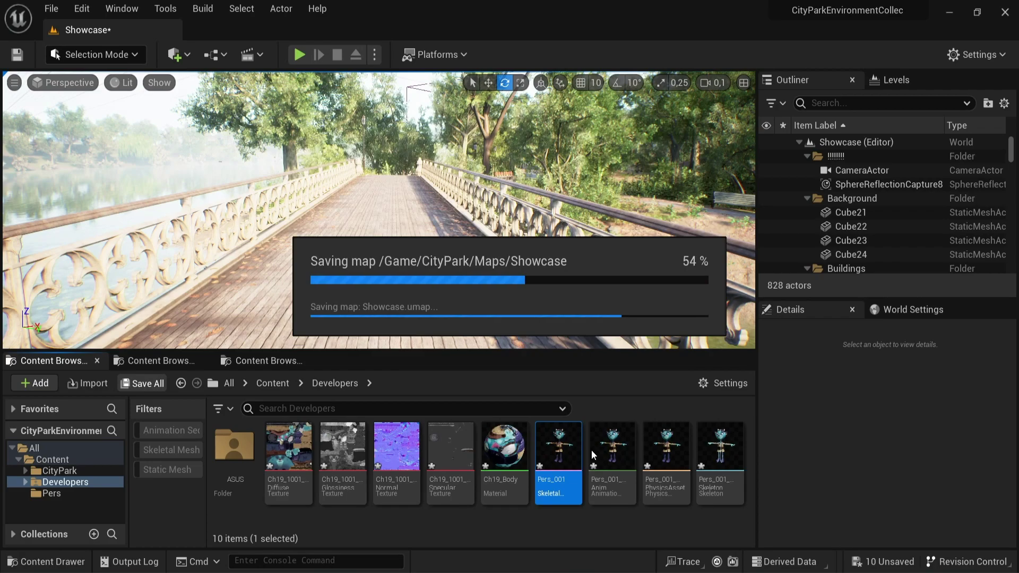
Add a Cinematics > Level Sequence asset, keeping the default name NewLevelSequence
right_click(502, 522)
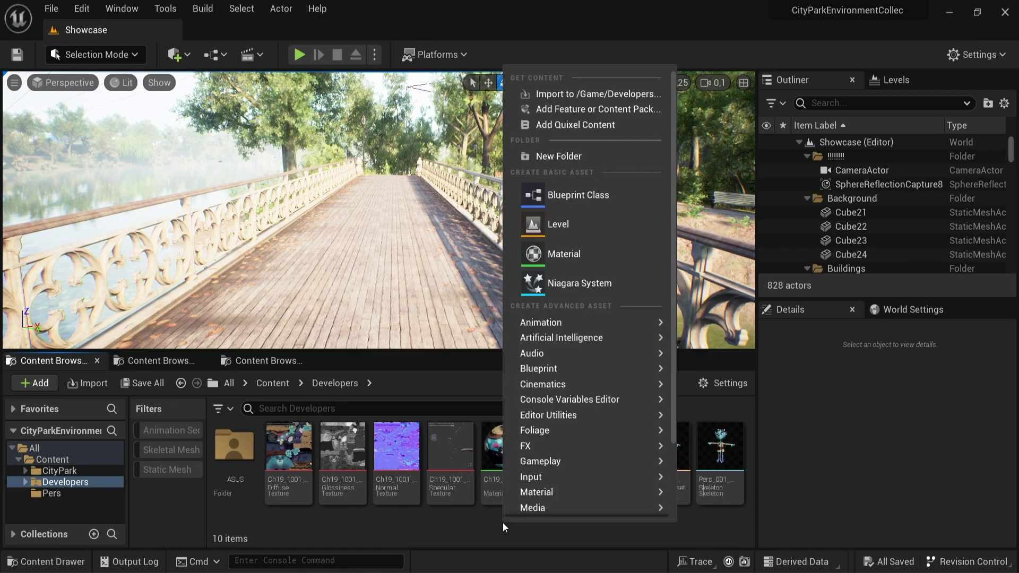
mouse_move(586, 383)
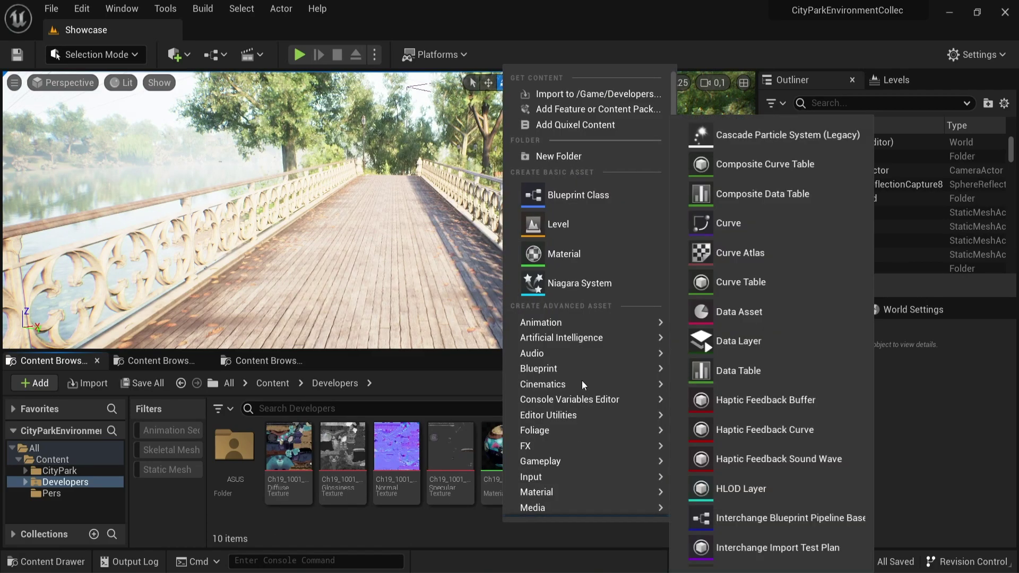
mouse_move(543, 383)
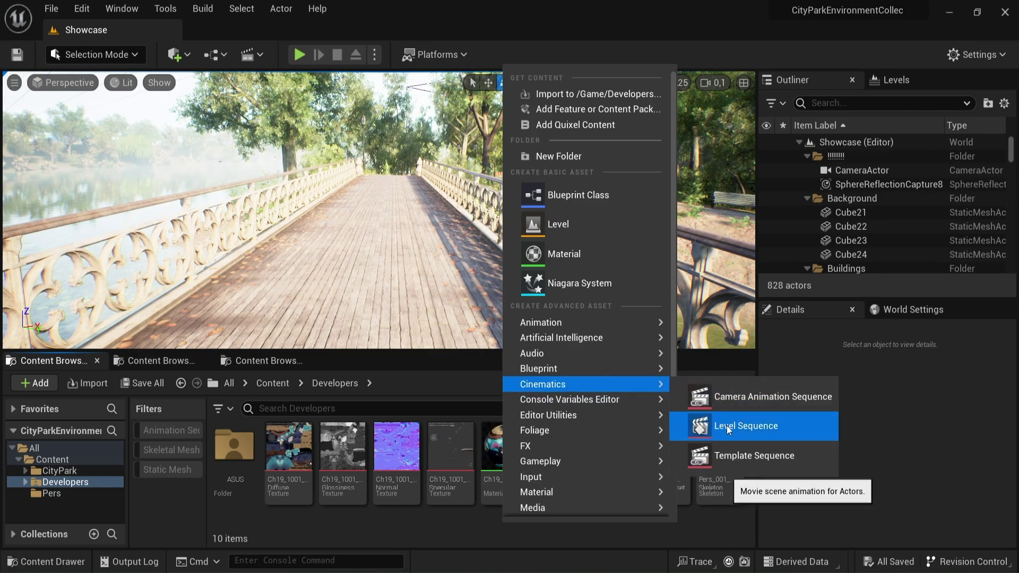
left_click(727, 425)
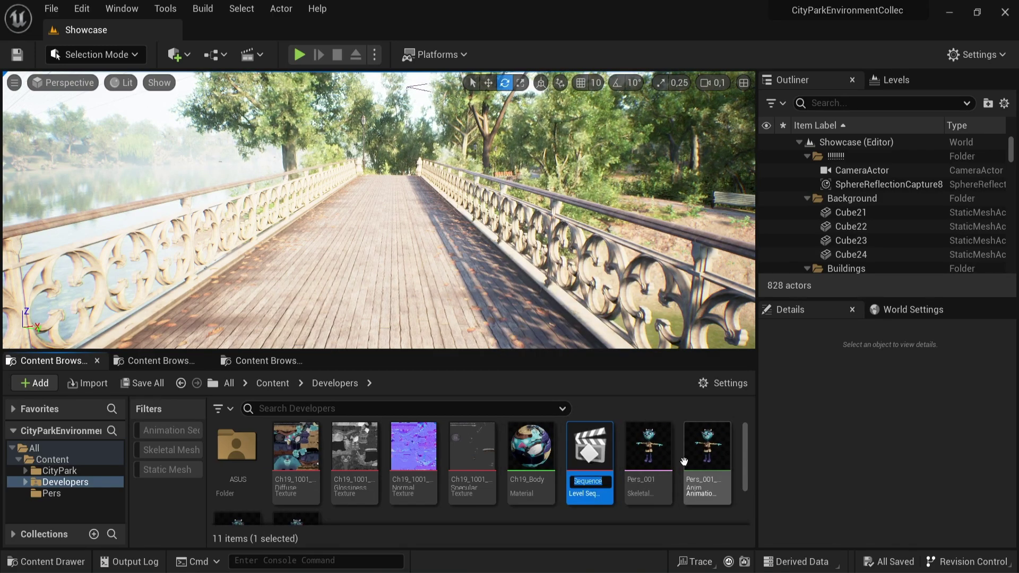
key("Return")
Open NewLevelSequence and place Pers_001 from the Developers folder onto the bridge
double_click(578, 471)
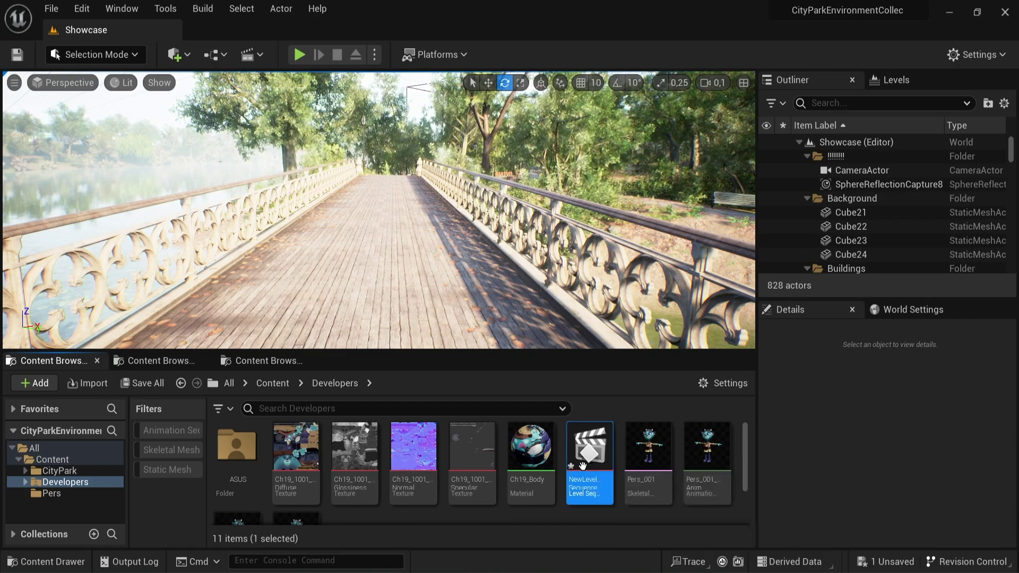
left_click(266, 361)
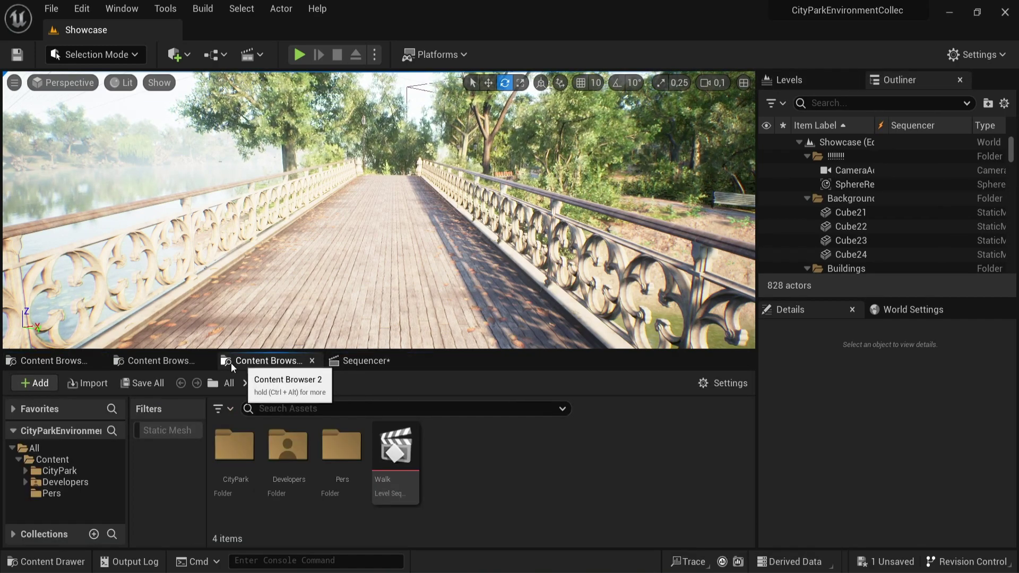
left_click(69, 363)
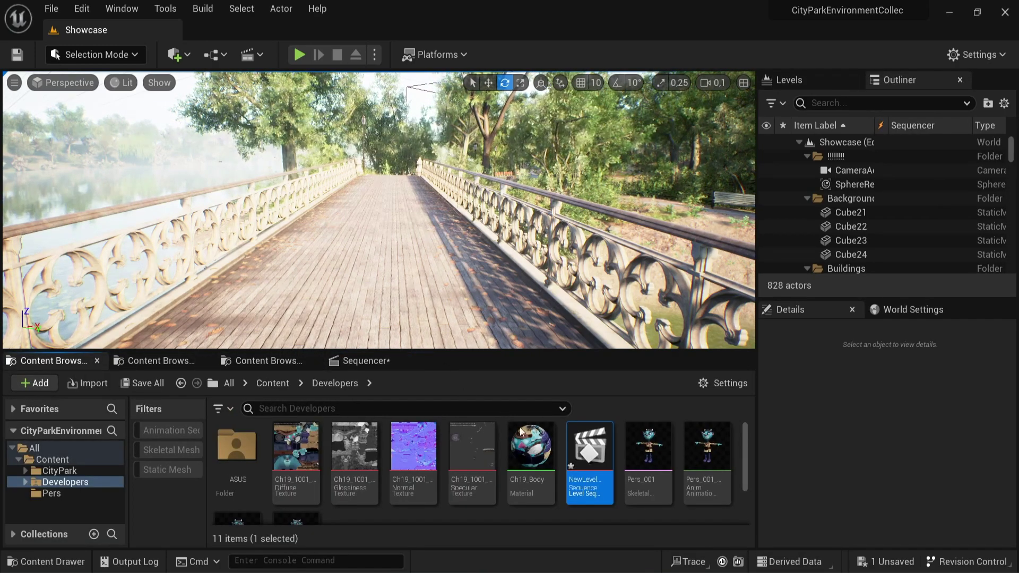
mouse_move(648, 445)
left_mouse_down()
mouse_move(505, 338)
mouse_move(411, 307)
left_mouse_up()
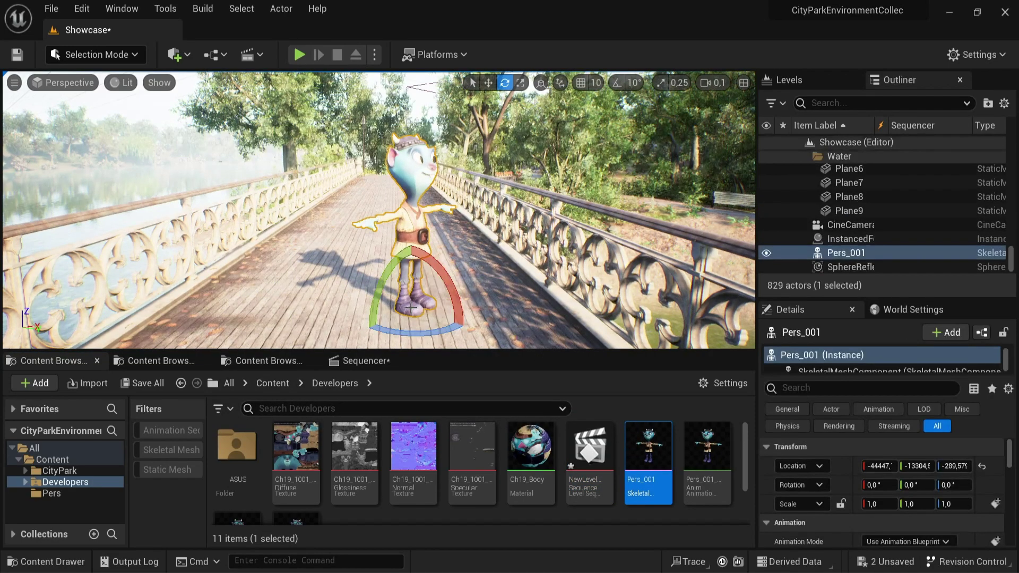
Add Pers_001 as a Sequencer track and rotate it to face the camera
left_click(354, 361)
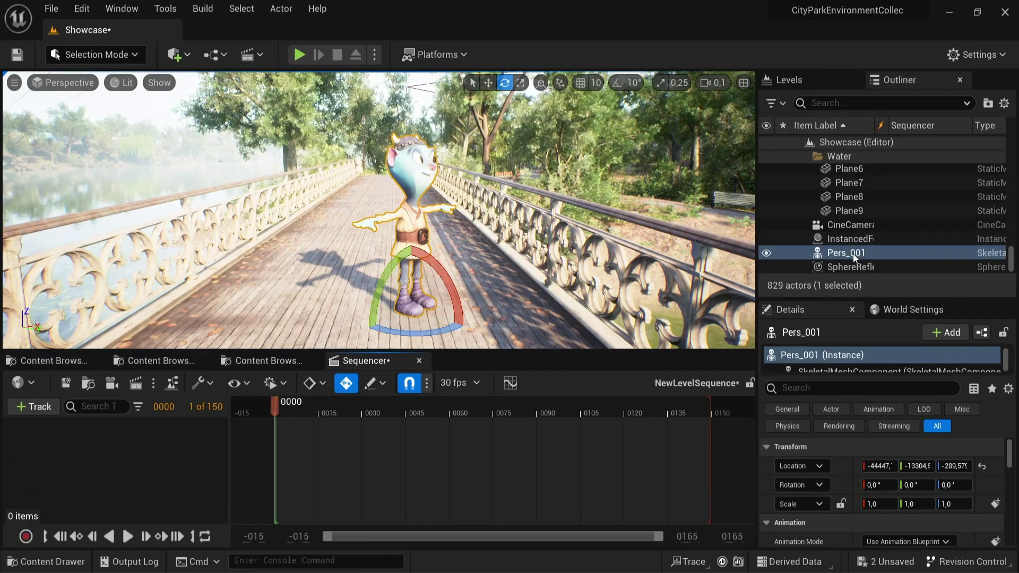
left_click_drag(854, 257, 346, 406)
left_click_drag(154, 434, 154, 434)
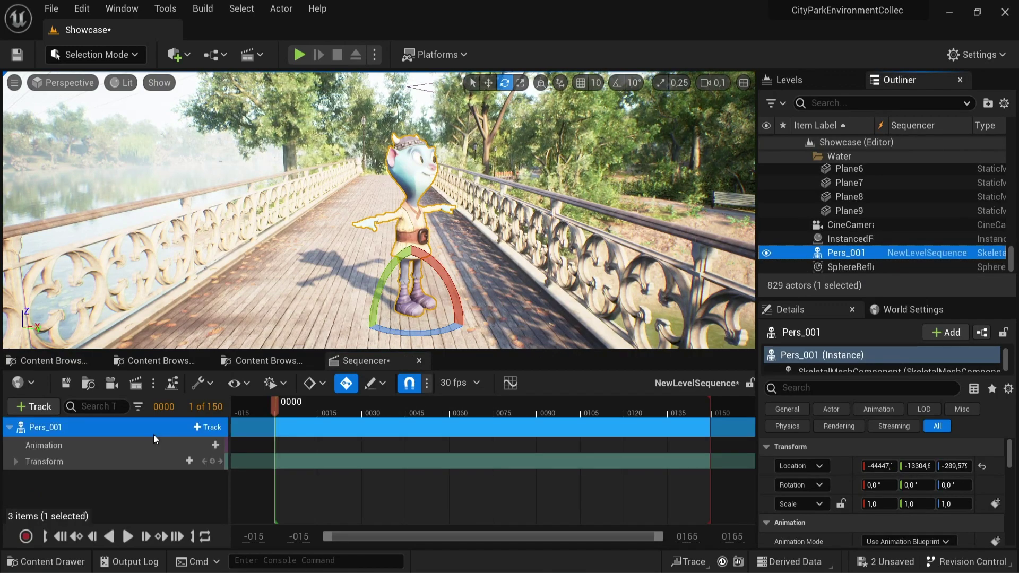
left_click_drag(396, 338, 493, 307)
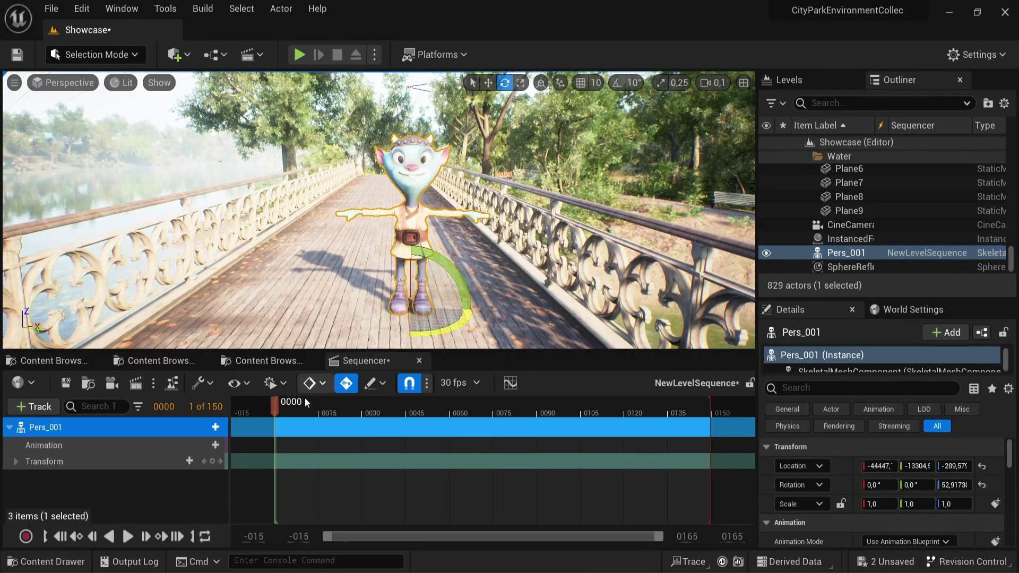
Add an FKControlRig track to Pers_001 and scroll to its Ch20 and Ch21 curves
left_click(216, 432)
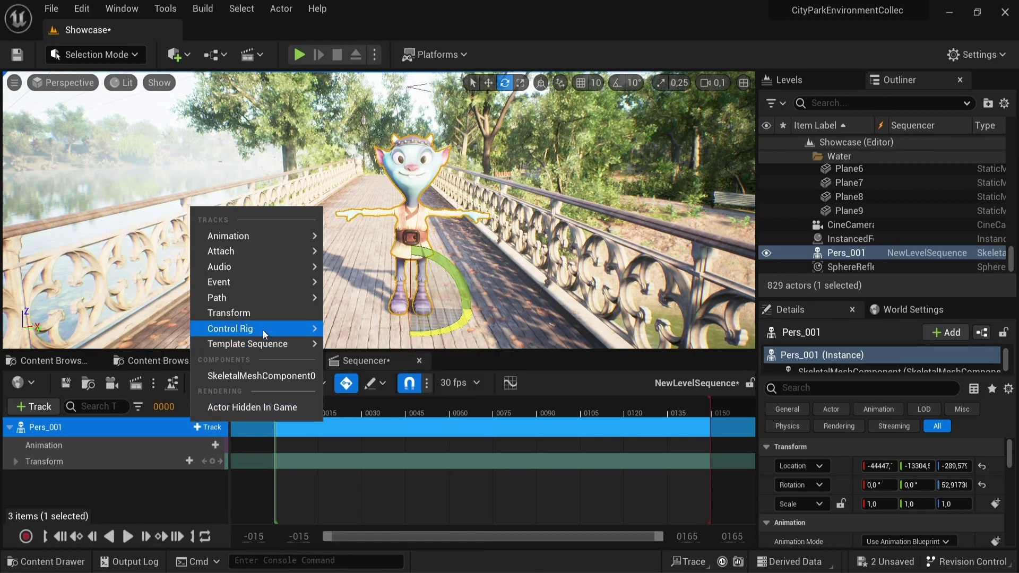
mouse_move(230, 328)
left_click(371, 340)
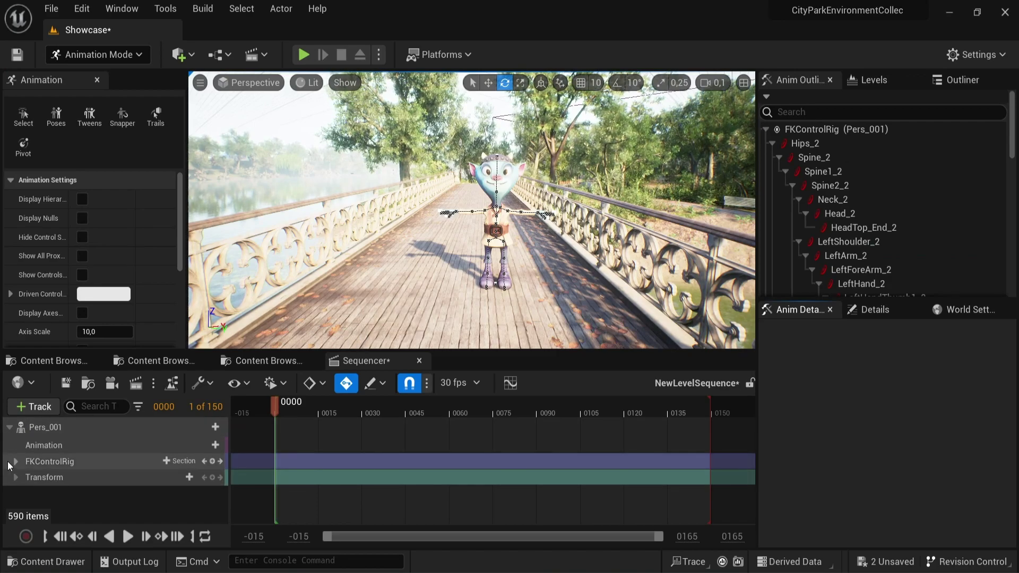
scroll(223, 466, "down", 5)
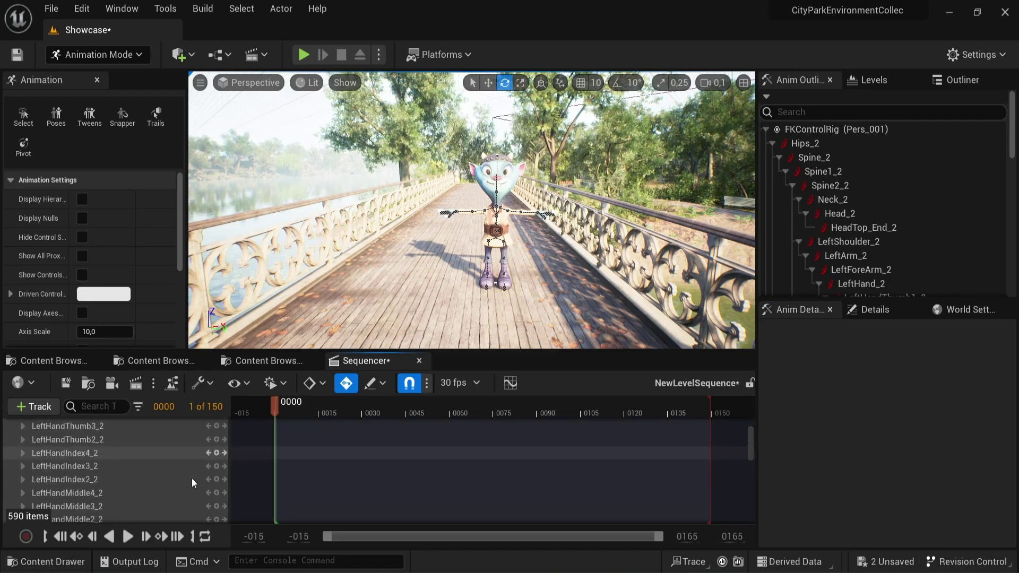
scroll(212, 472, "up", 2)
scroll(202, 477, "up", 3)
scroll(192, 485, "down", 5)
scroll(191, 484, "down", 5)
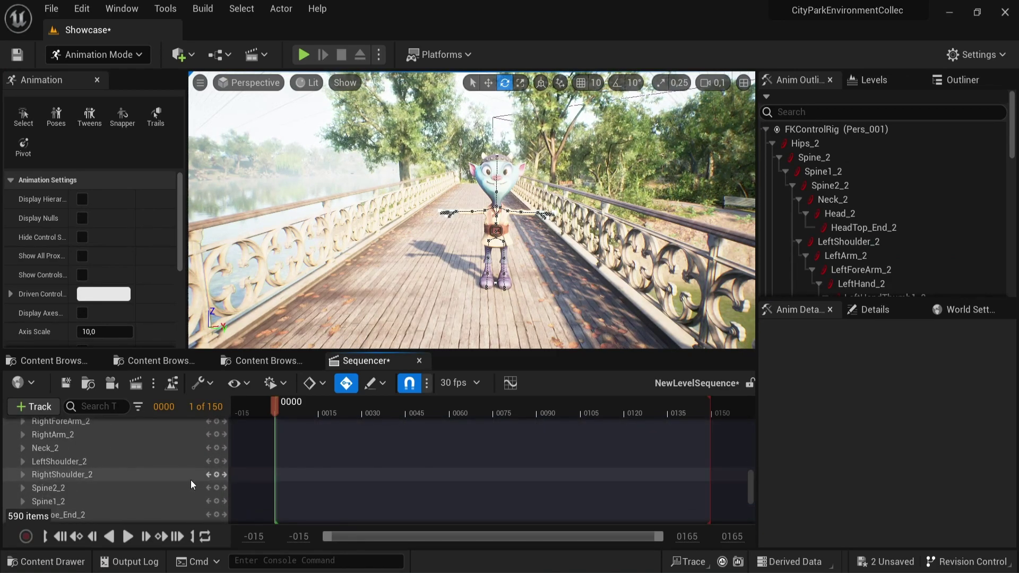
scroll(191, 484, "down", 5)
scroll(467, 239, "up", 3)
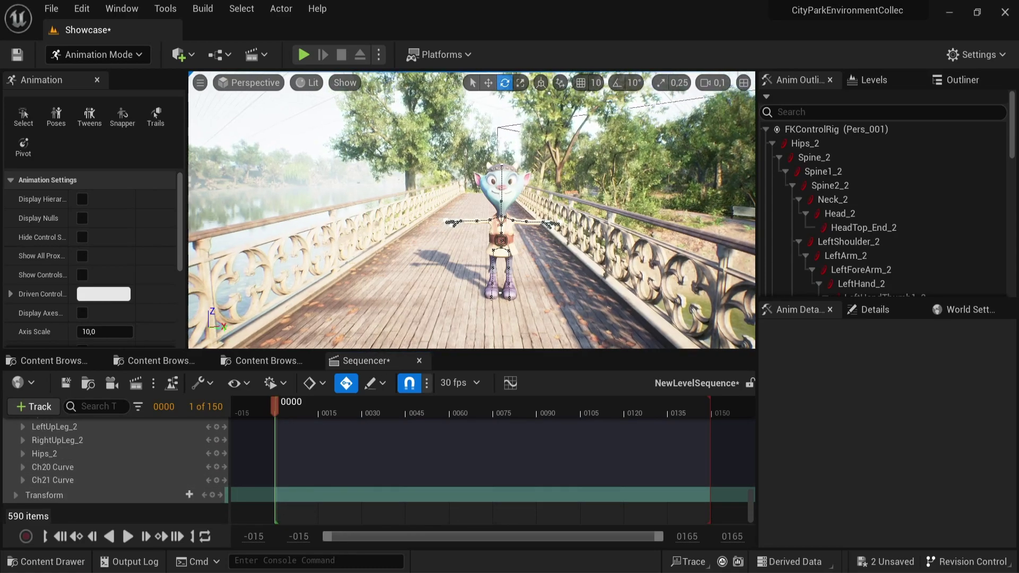
scroll(471, 213, "up", 3)
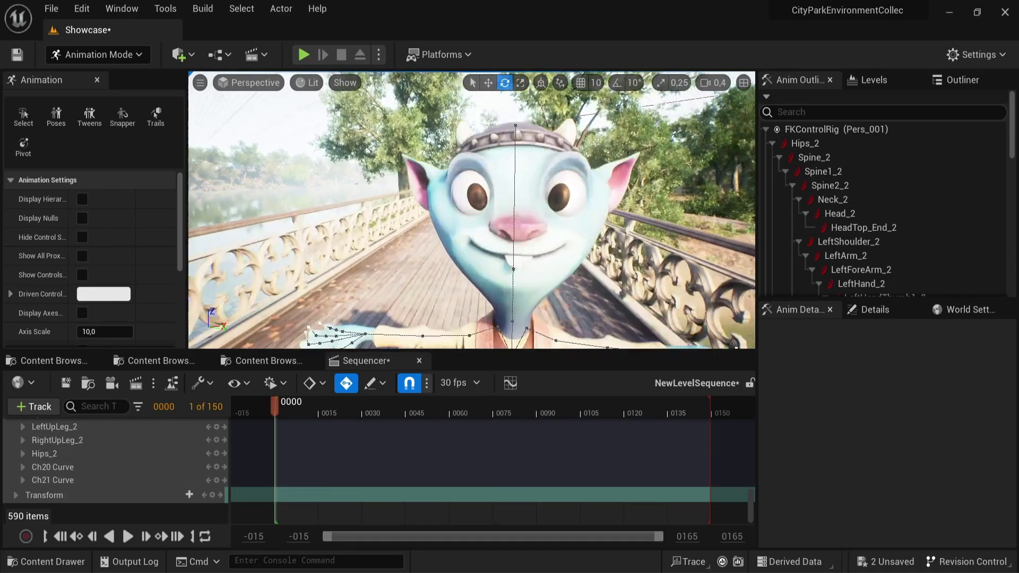
scroll(471, 212, "up", 3)
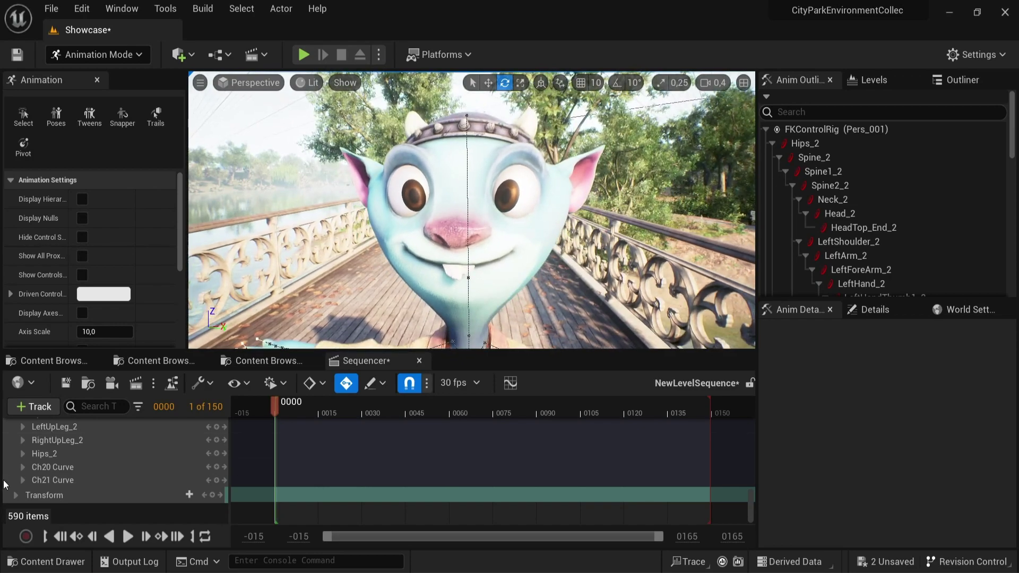
Expand Ch20 and Ch21 Curves and raise them to about 1.01 and 0.92
left_click(22, 467)
left_click(22, 480)
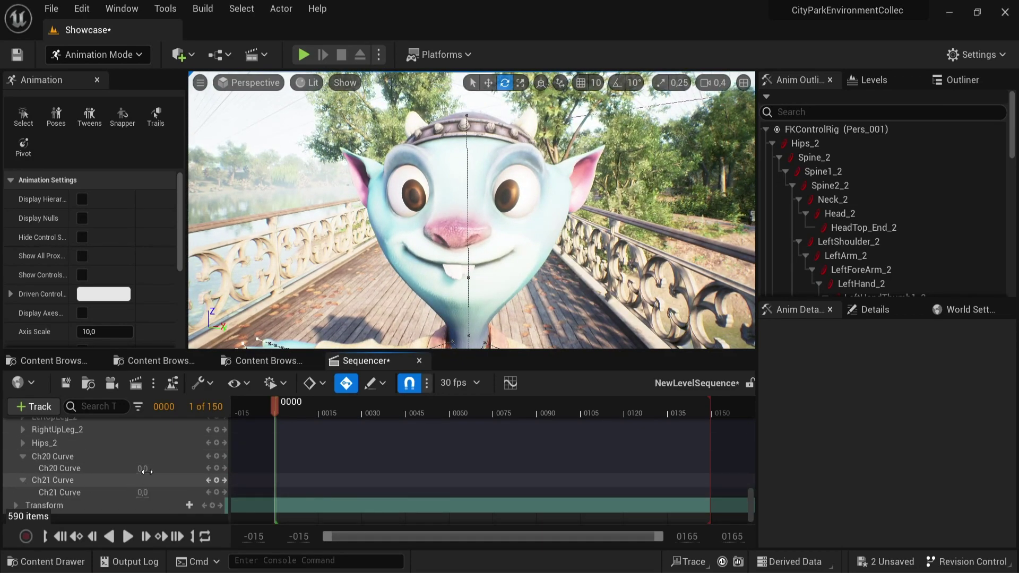
left_click_drag(142, 469, 153, 469)
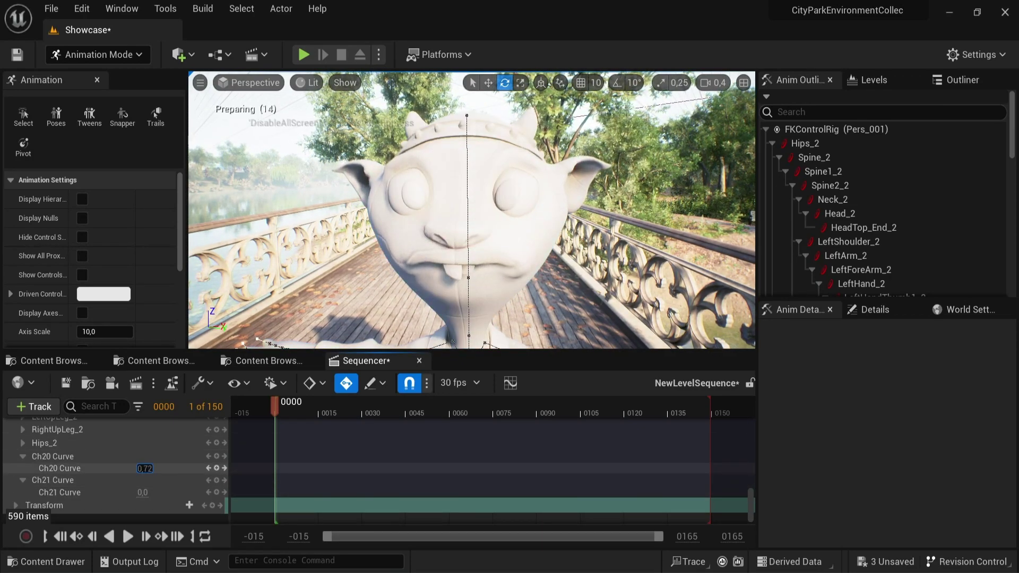
left_click(142, 469)
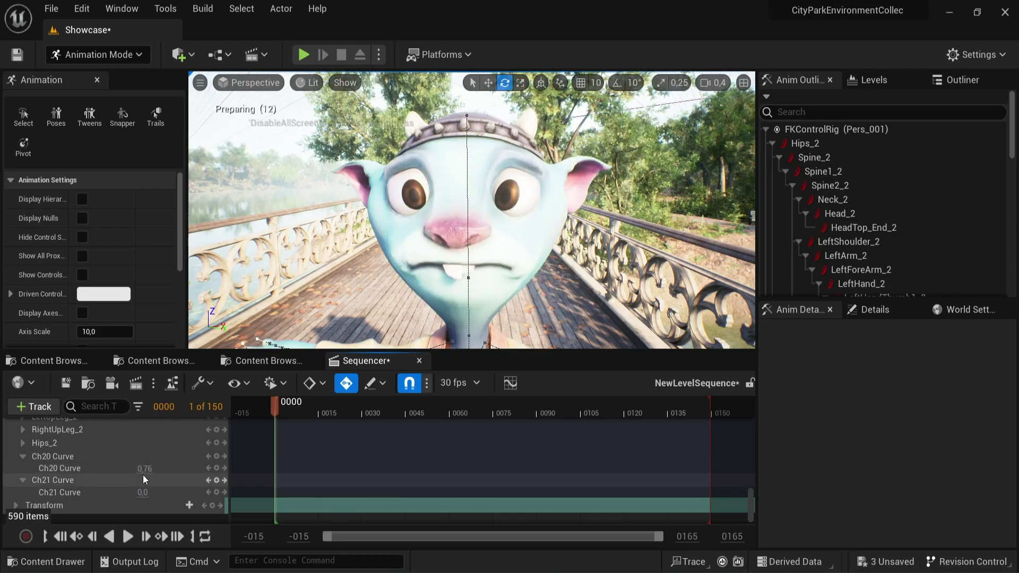
mouse_move(139, 469)
left_mouse_down()
mouse_move(165, 468)
mouse_move(146, 469)
left_mouse_up()
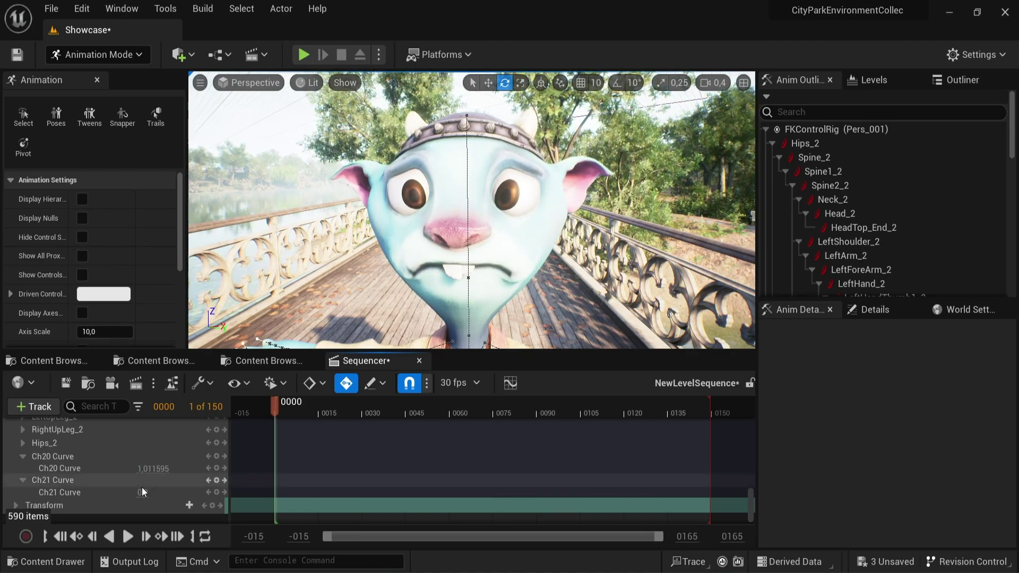
left_click_drag(145, 493, 146, 493)
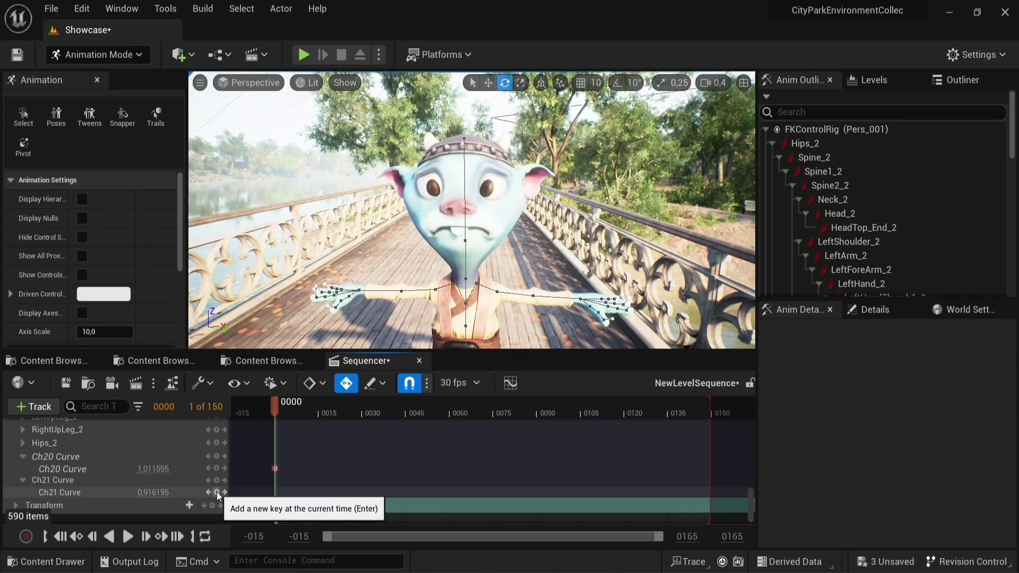
Key both curves, move the keys to around frame 32, and set Ch20 to 0 at frame 0
left_click(216, 468)
left_click(215, 492)
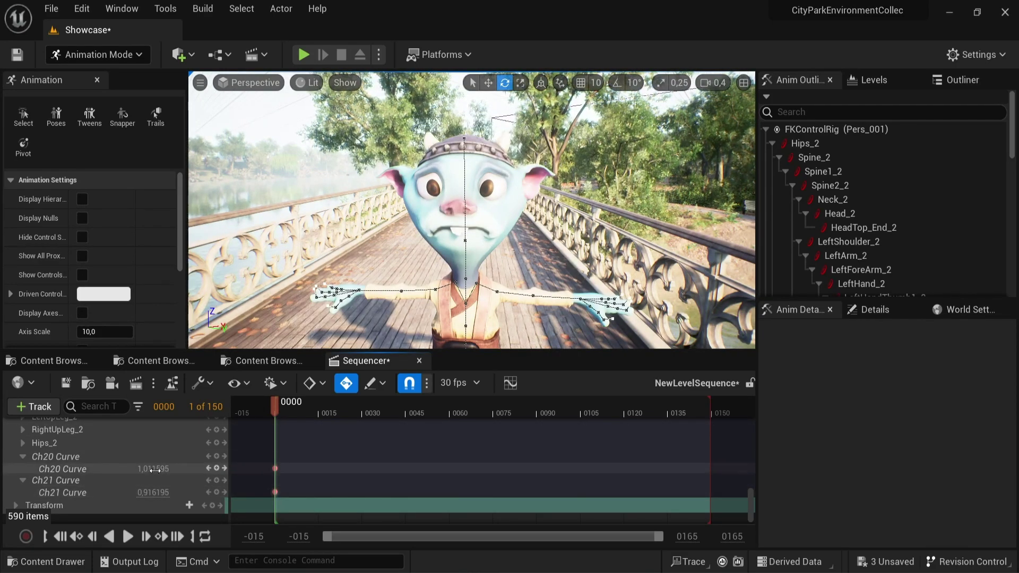
left_click(274, 492)
left_click(274, 468, "shift")
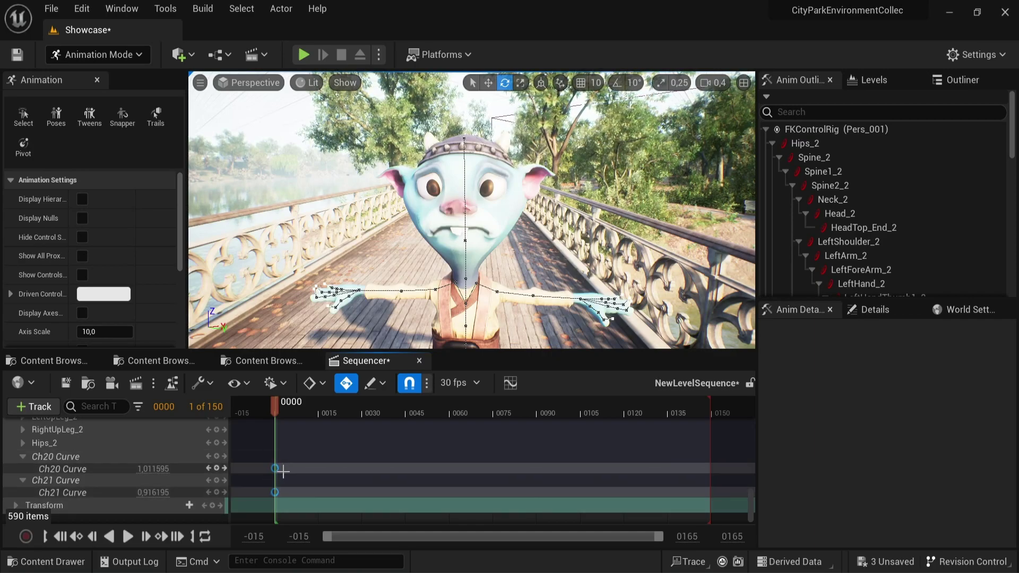
left_click_drag(304, 467, 349, 442)
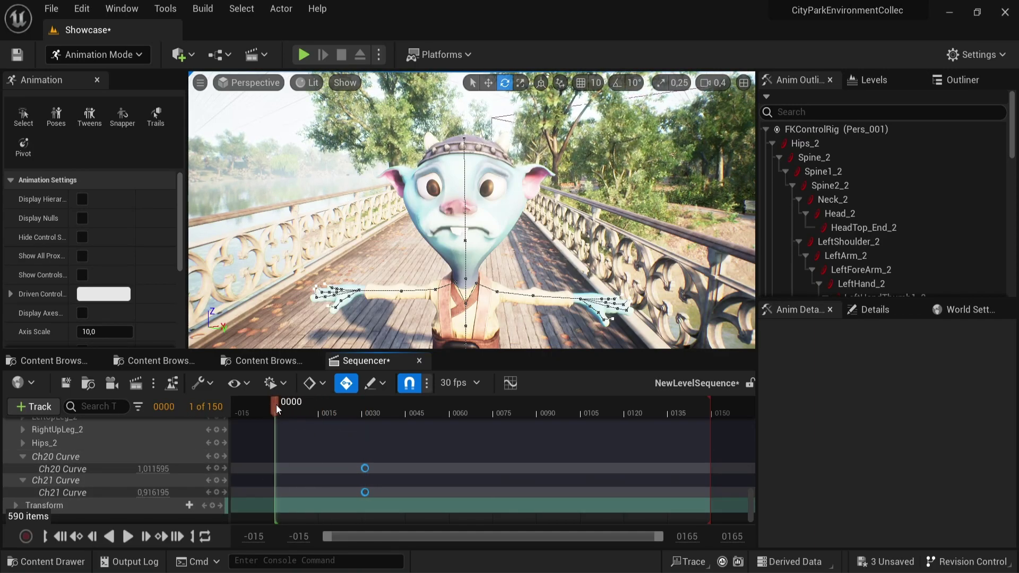
left_click(151, 468)
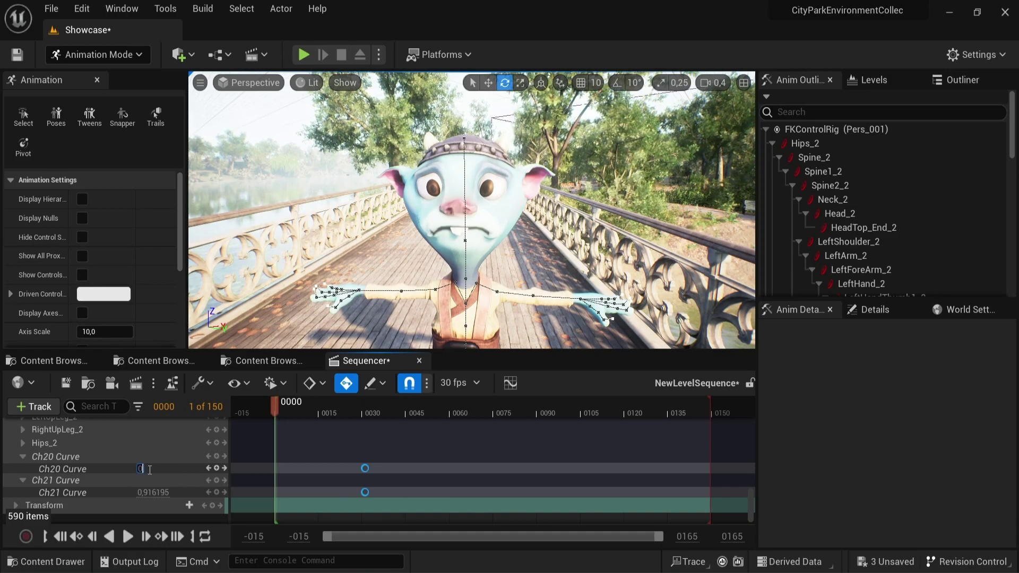
Play back the smile-to-frown animation, then delete the Ch21 Curve keys
key("space")
left_click(272, 407)
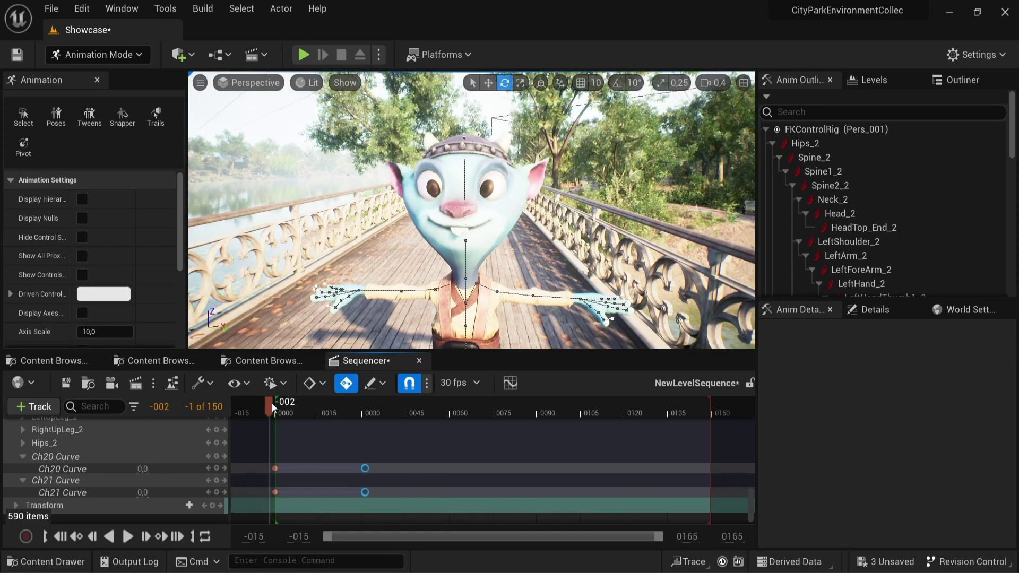
left_click(272, 406)
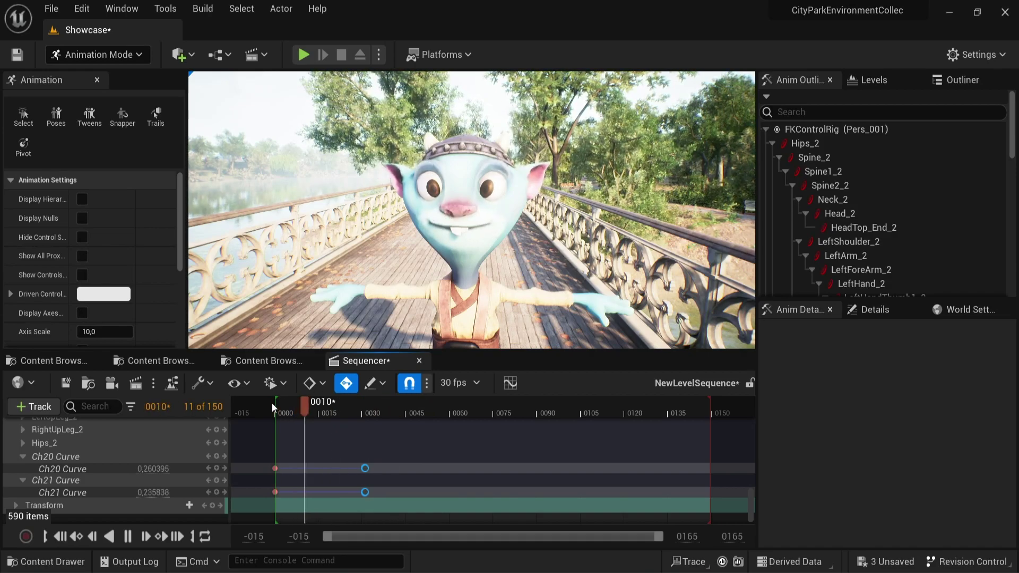
key("space")
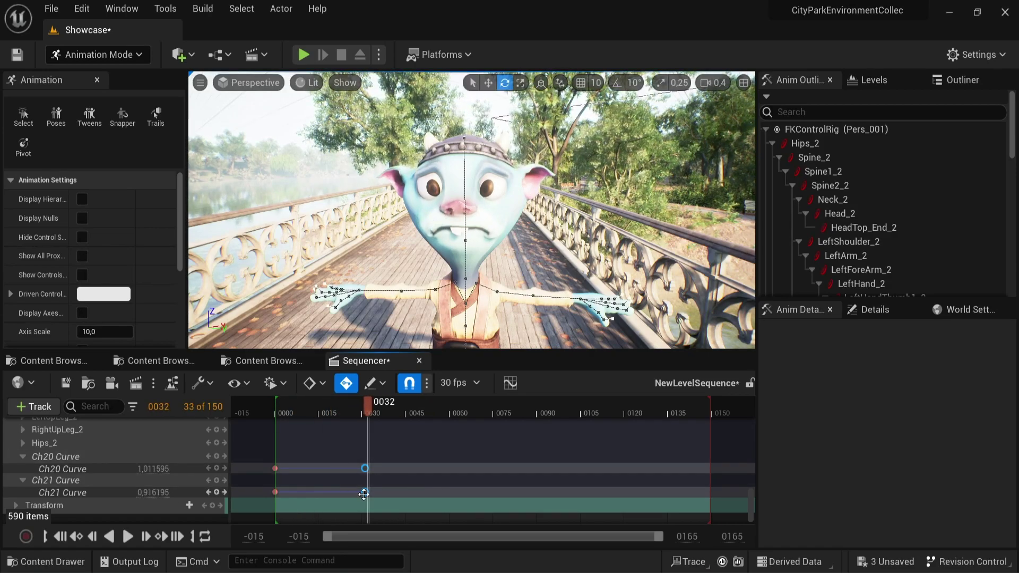
left_click(377, 493)
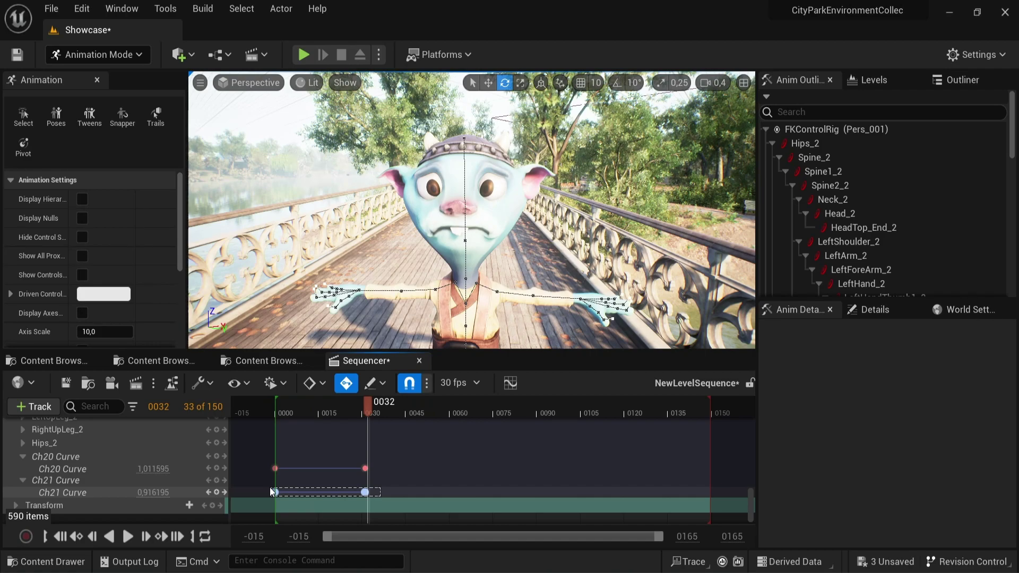
key("Delete")
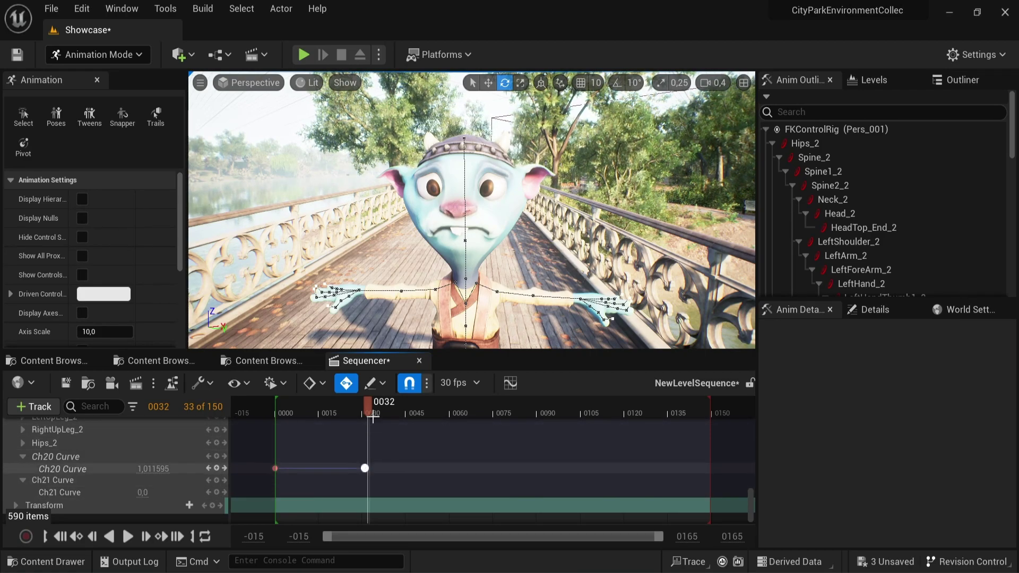
Retime the Ch20 keys: move the frown key earlier, then shift both keys 13 frames later
left_click_drag(365, 468, 323, 468)
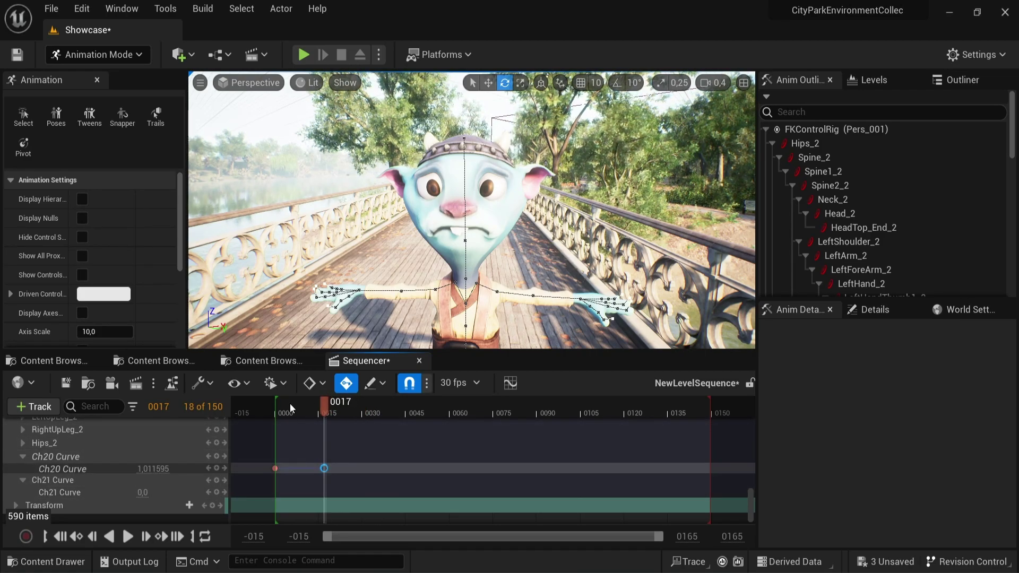
left_click(276, 409)
key("space")
left_click(276, 409)
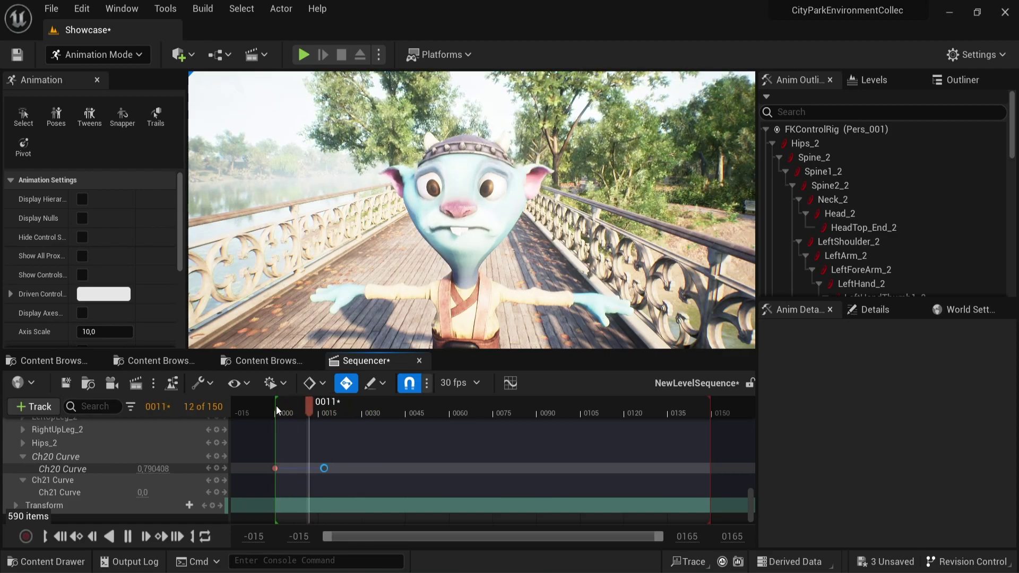
key("space")
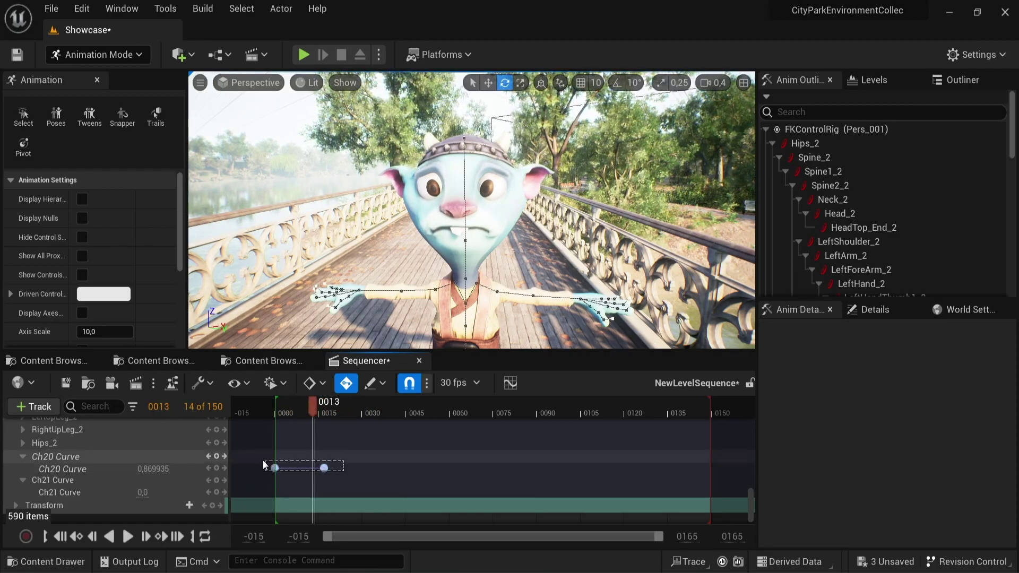
left_click_drag(275, 468, 317, 472)
left_click_drag(291, 407, 372, 404)
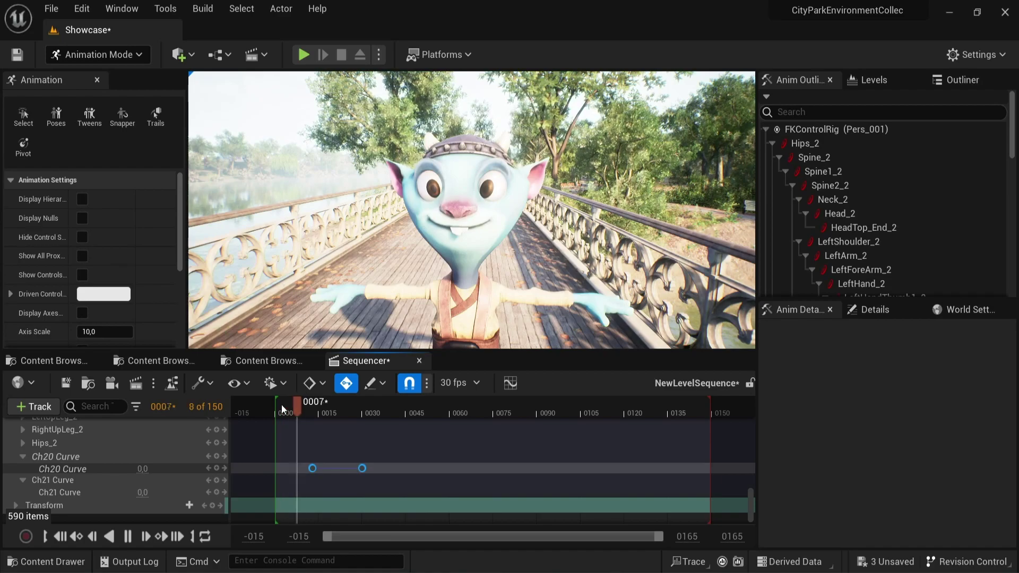
Add a third Ch20 Curve key at frame 27 and play back to preview the frown
scroll(371, 404, "up", 2)
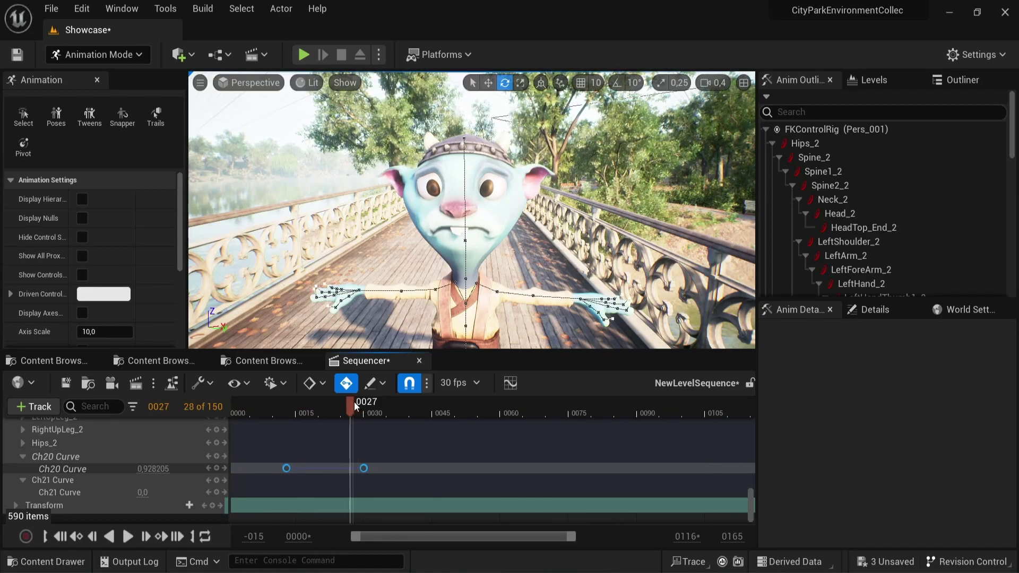
scroll(335, 474, "up", 2)
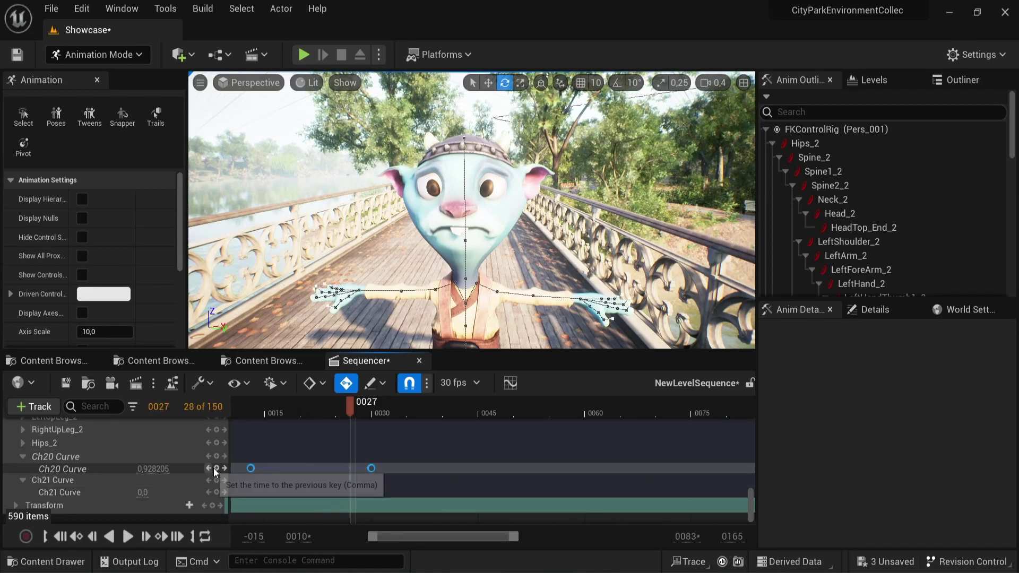
left_click(218, 471)
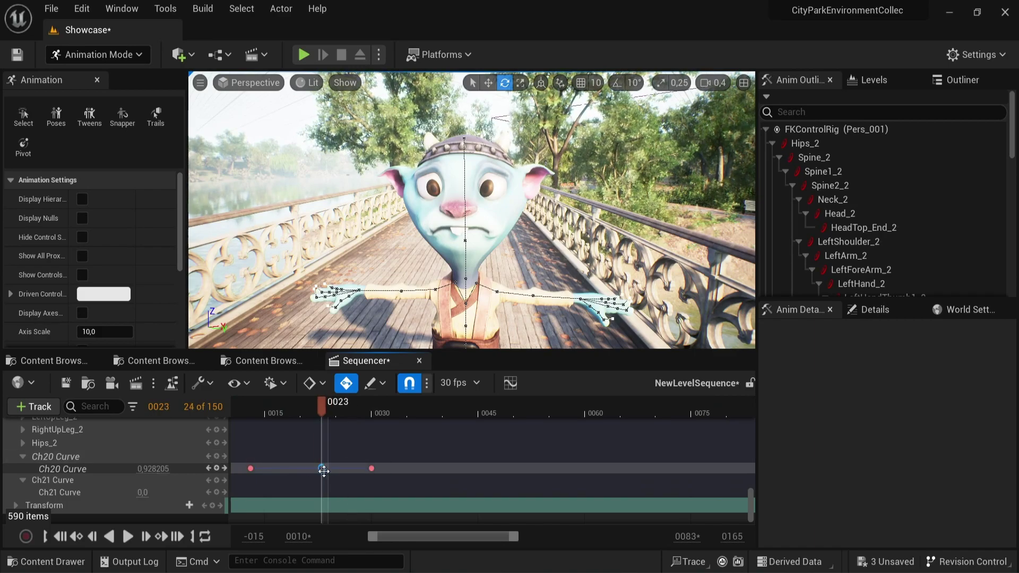
scroll(324, 470, "down", 3)
left_click(276, 407)
key("space")
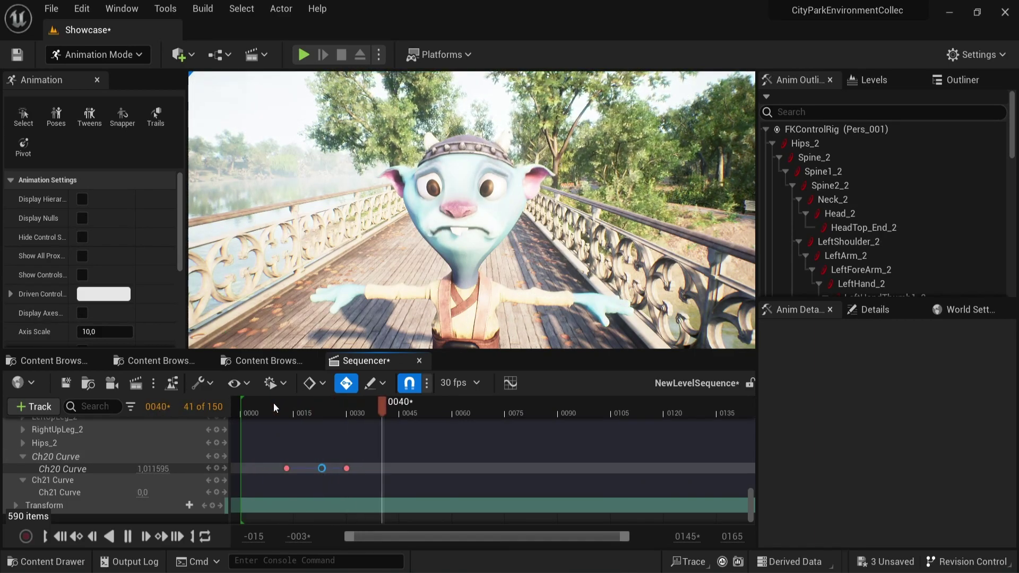
left_click(275, 407)
left_click(275, 407)
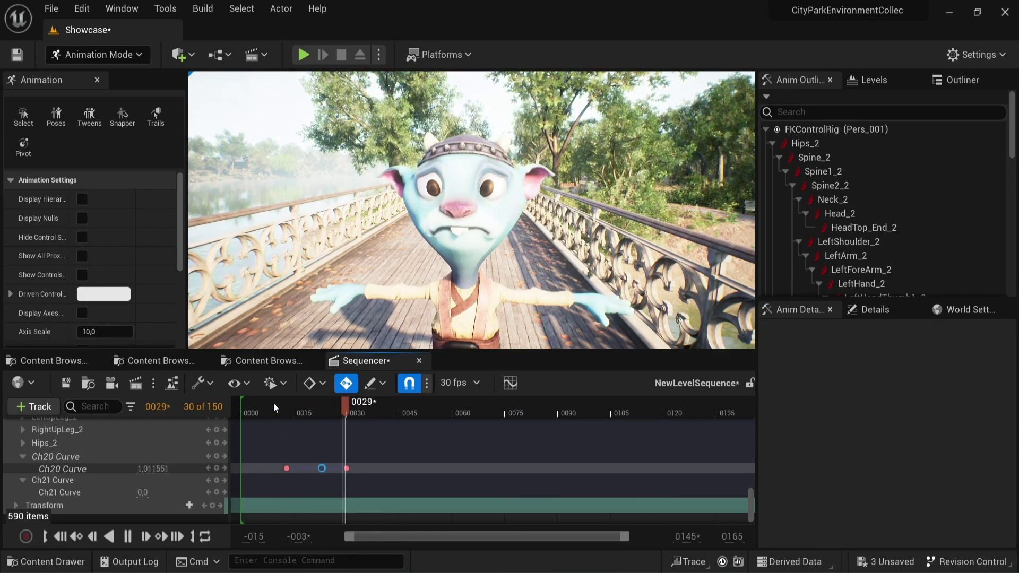
key("space")
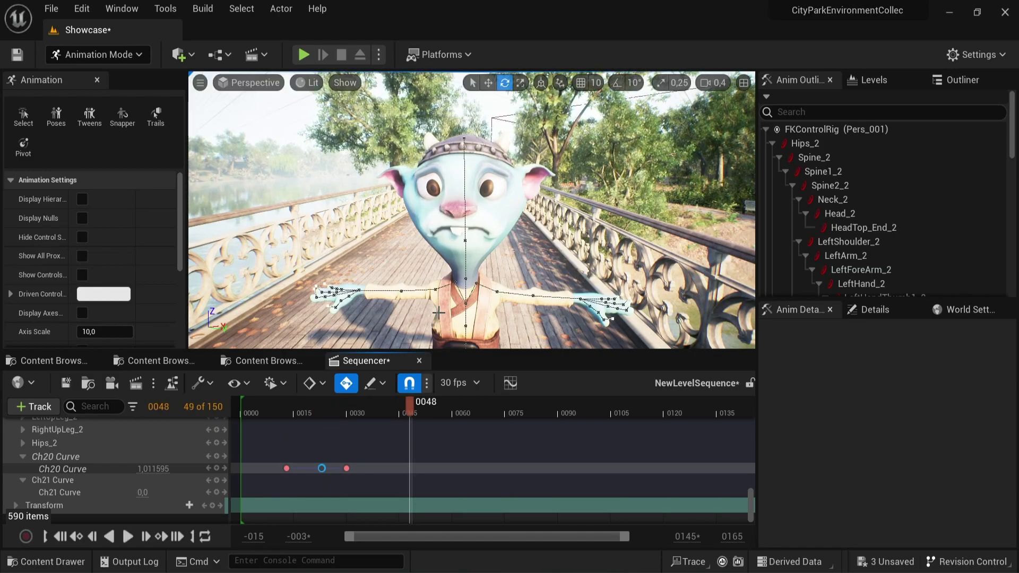